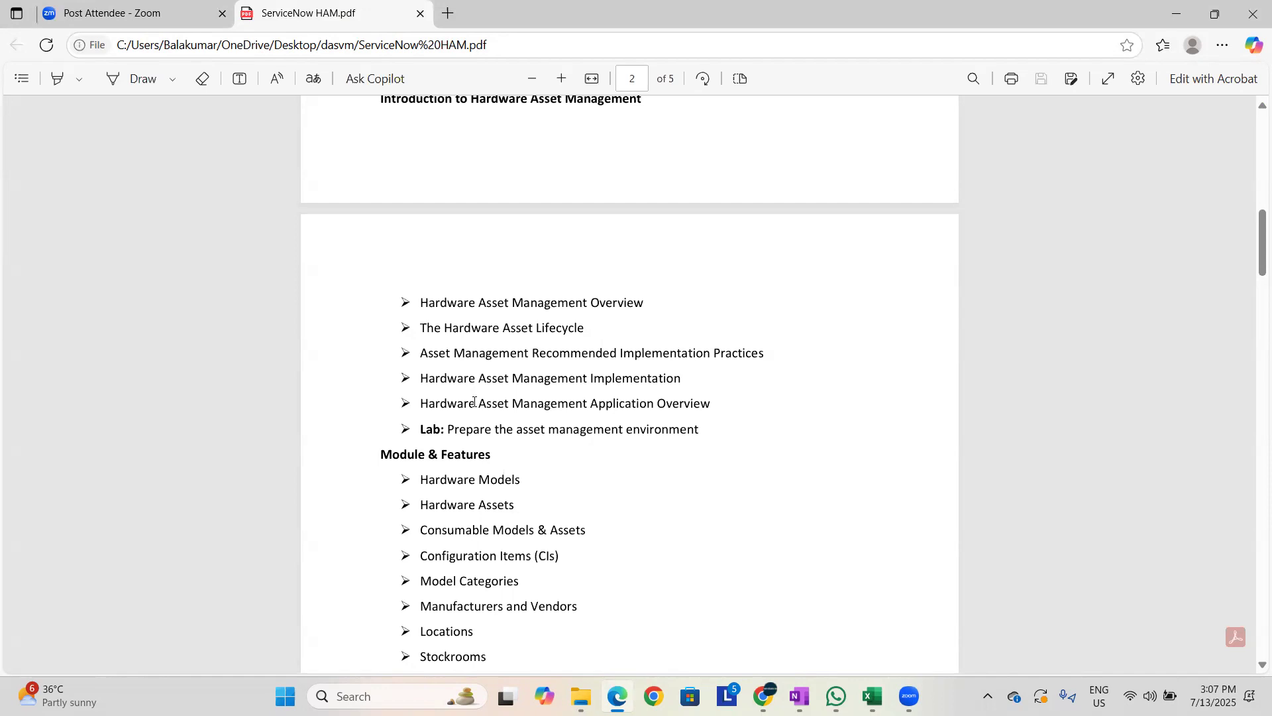
Review the ServiceNow HAM course PDF, including its overview, objectives and the outline of modules and labs.
scroll(475, 405, "down", 20)
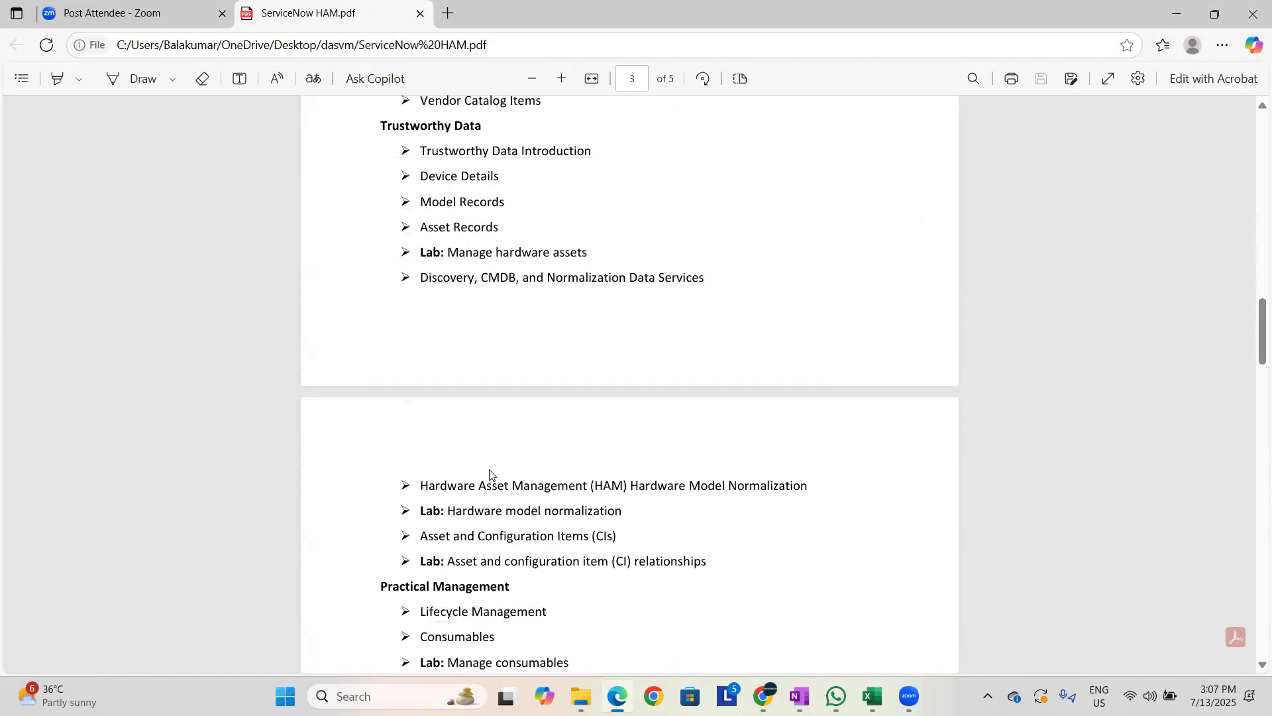
scroll(471, 473, "down", 14)
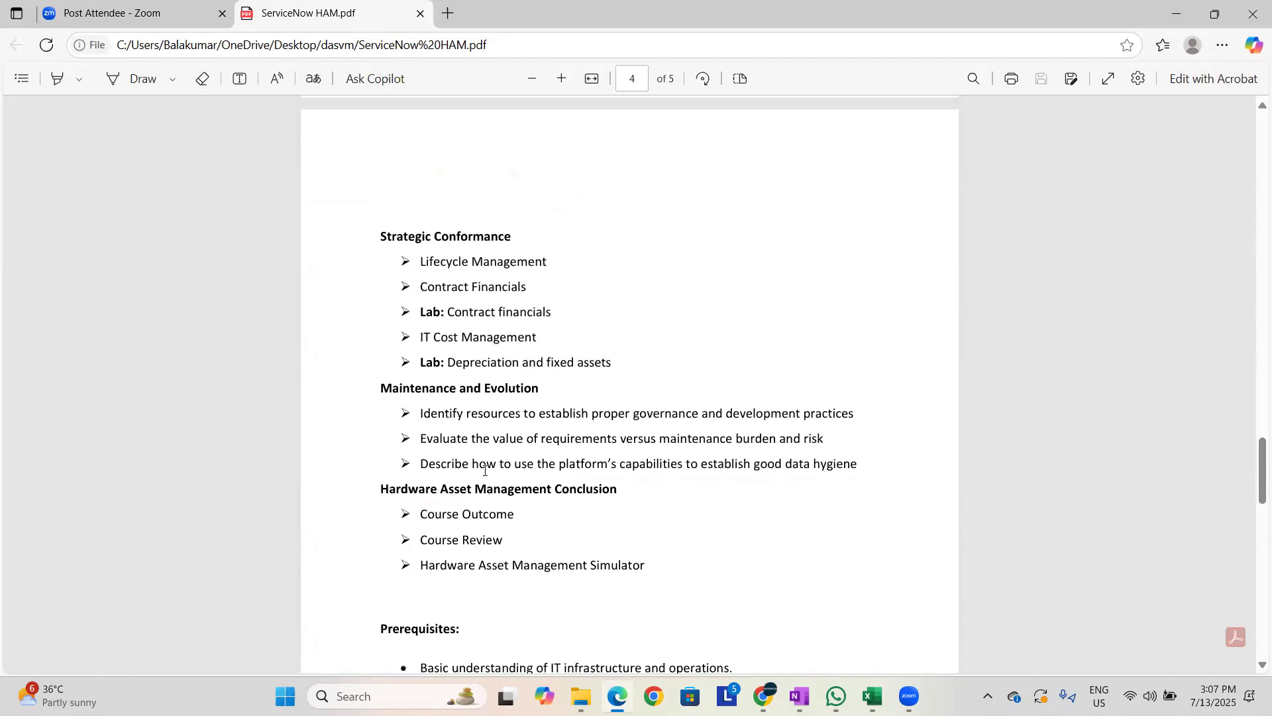
scroll(481, 462, "up", 5)
scroll(501, 459, "up", 13)
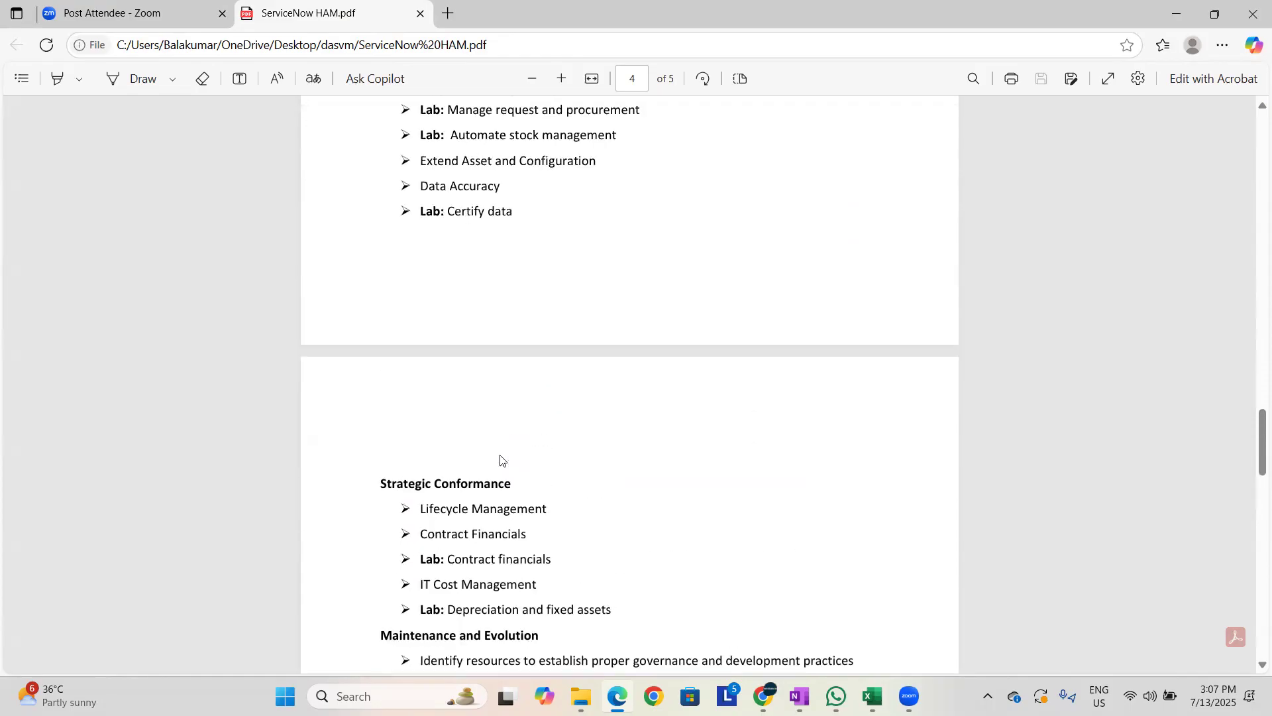
scroll(542, 301, "up", 8)
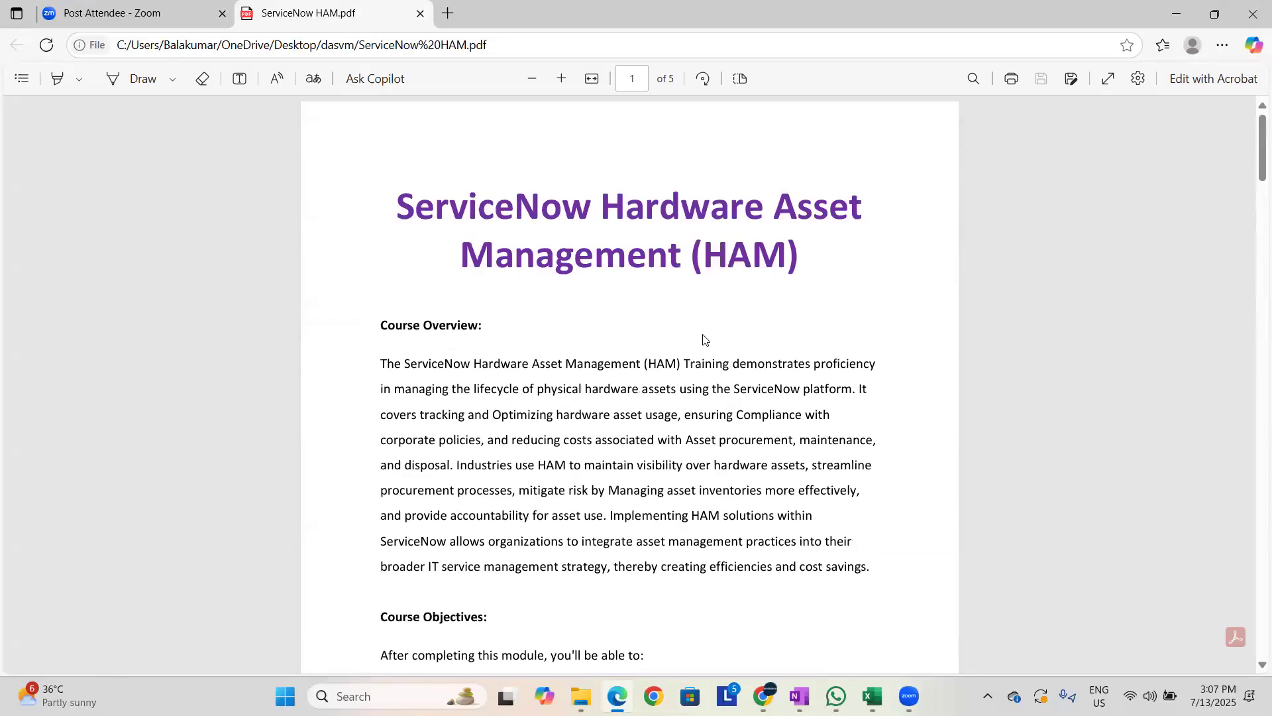
scroll(706, 341, "down", 1)
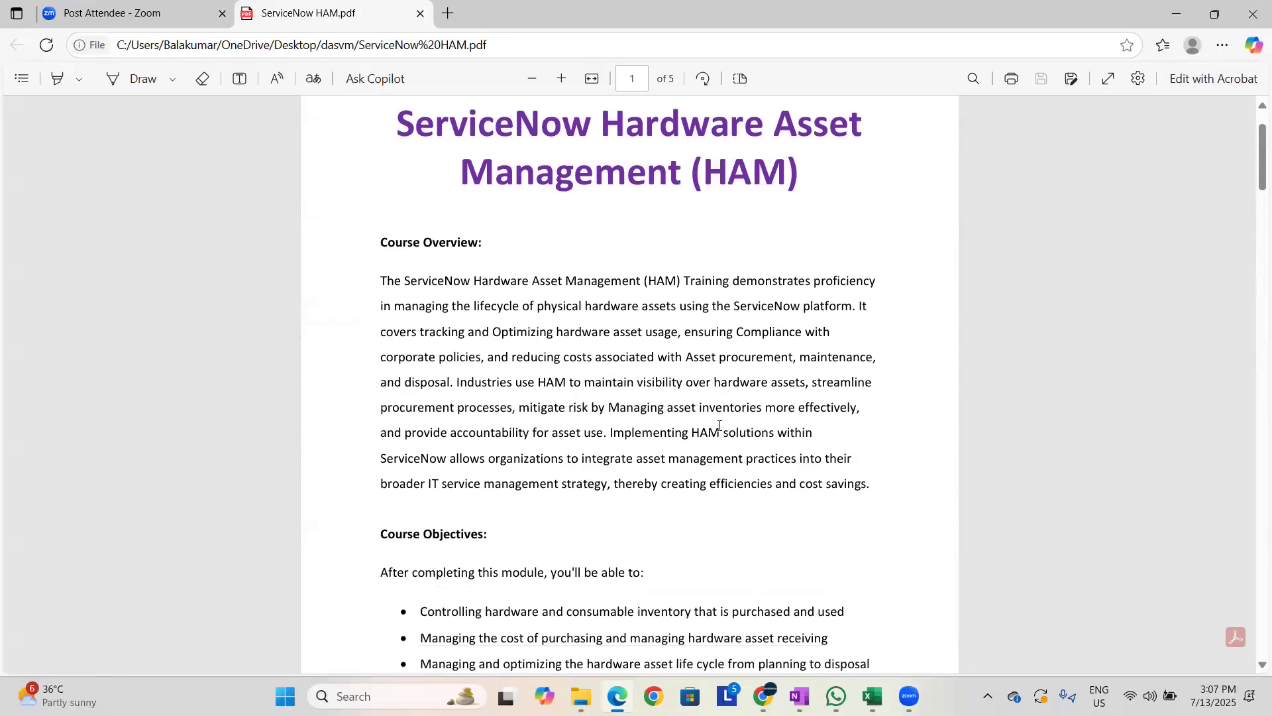
scroll(583, 388, "down", 2)
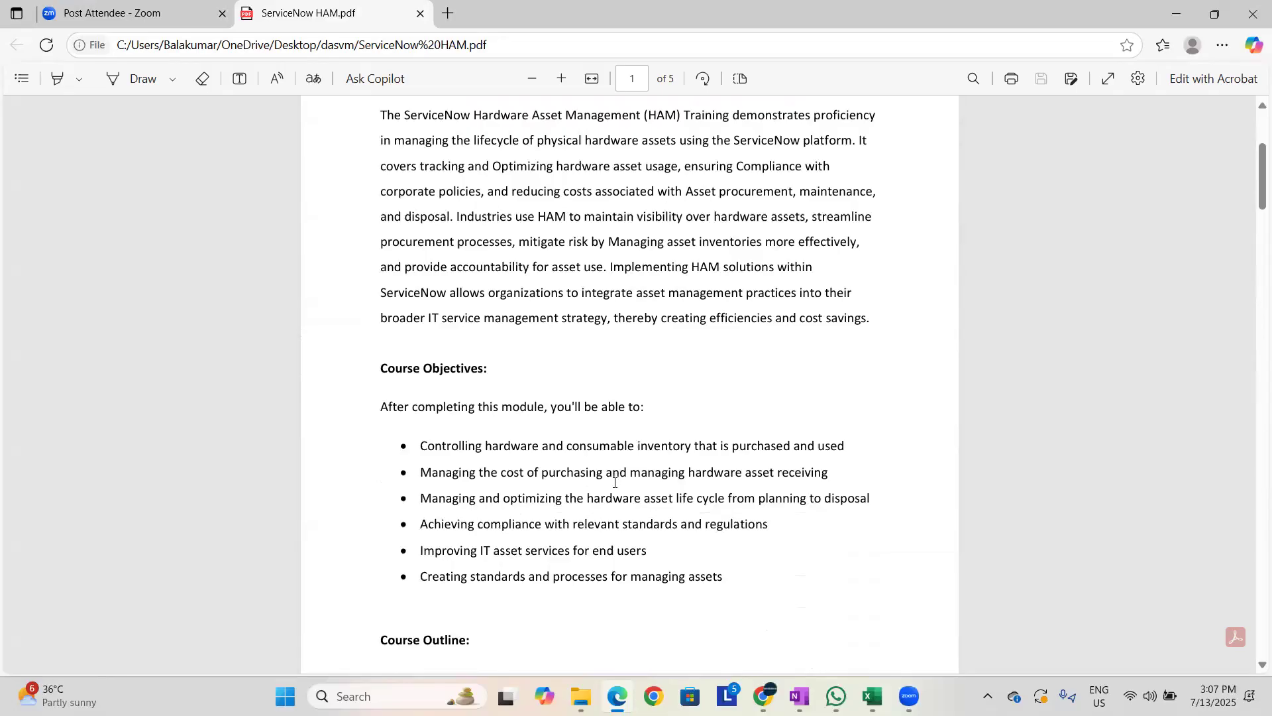
scroll(614, 487, "down", 6)
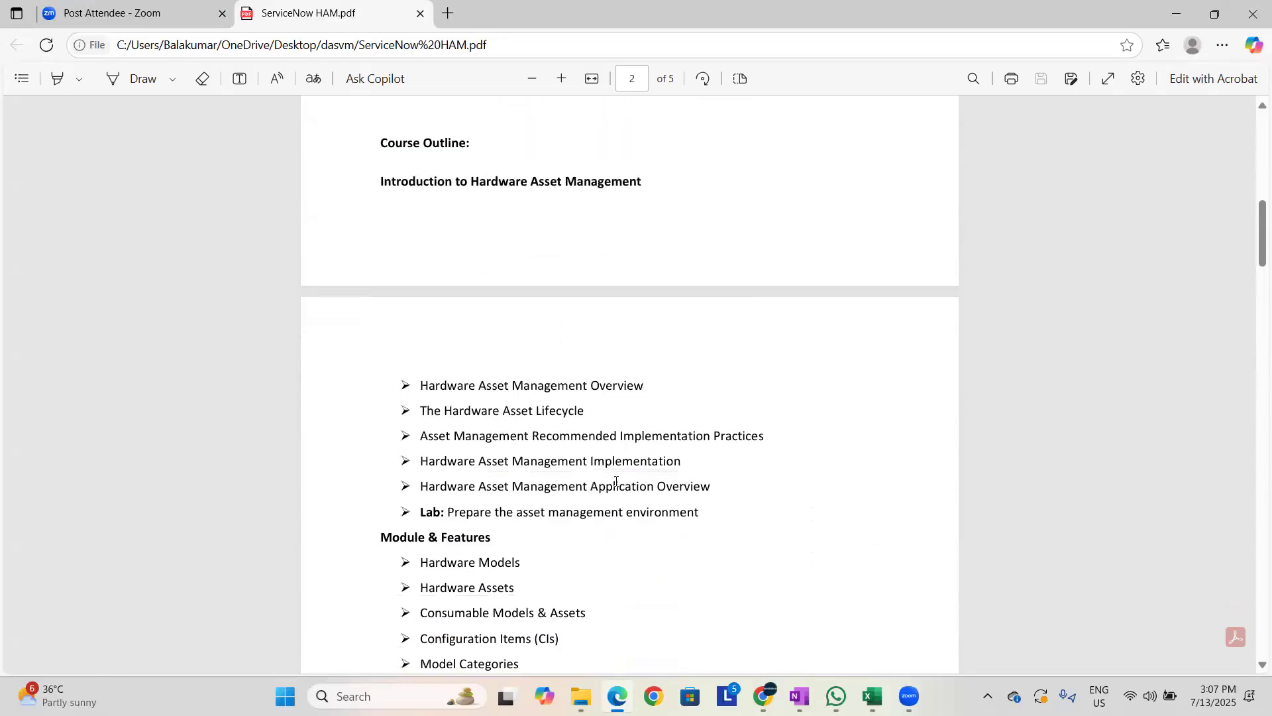
scroll(617, 482, "down", 9)
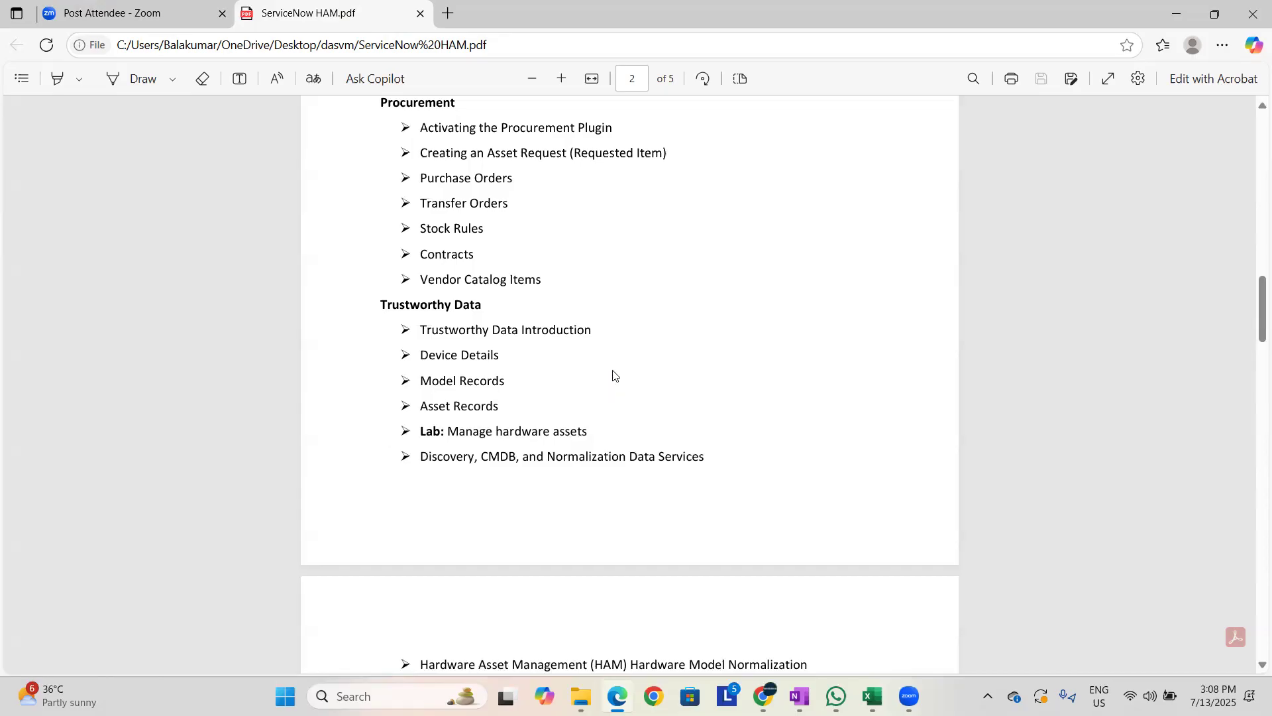
Switch from the course PDF to the ServiceNow instance in Chrome.
key("alt+Tab")
key("Tab")
key("Tab")
key("ctrl+Tab")
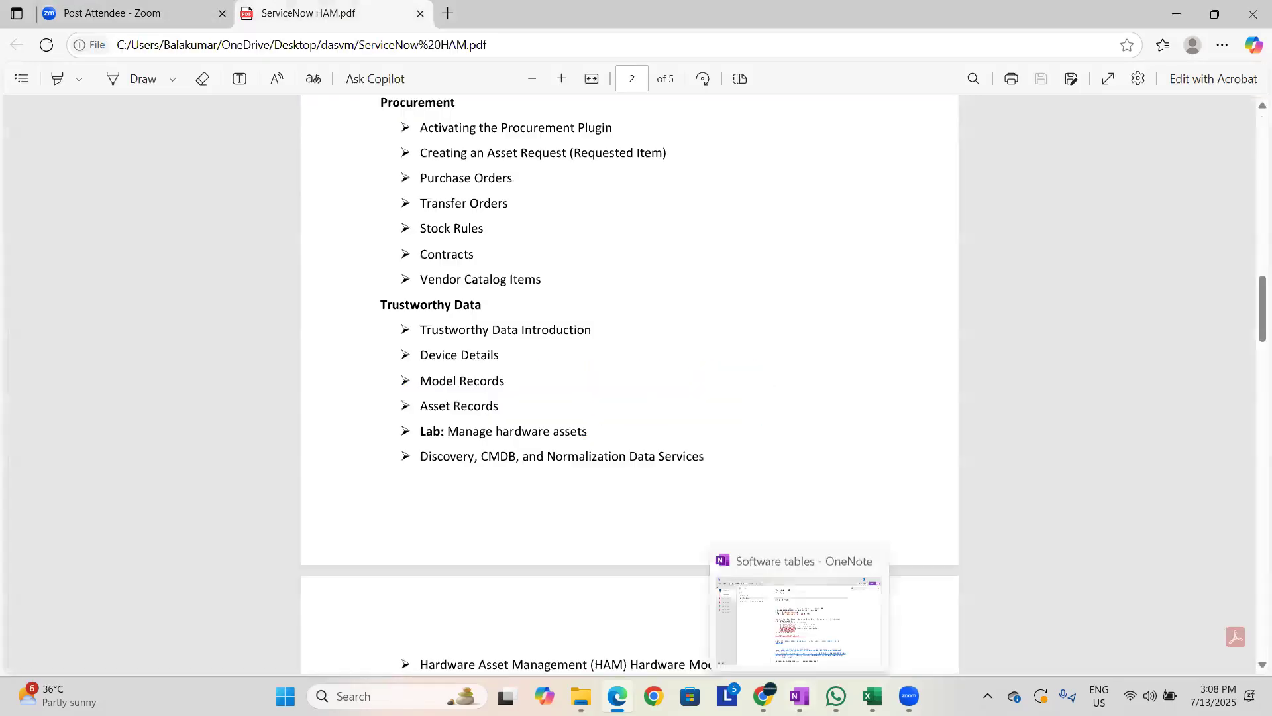
key("alt+Tab")
Open Content Service Setup under Hardware Model Normalization, accept the Opt-In Agreement and opt the company in.
left_click(178, 93)
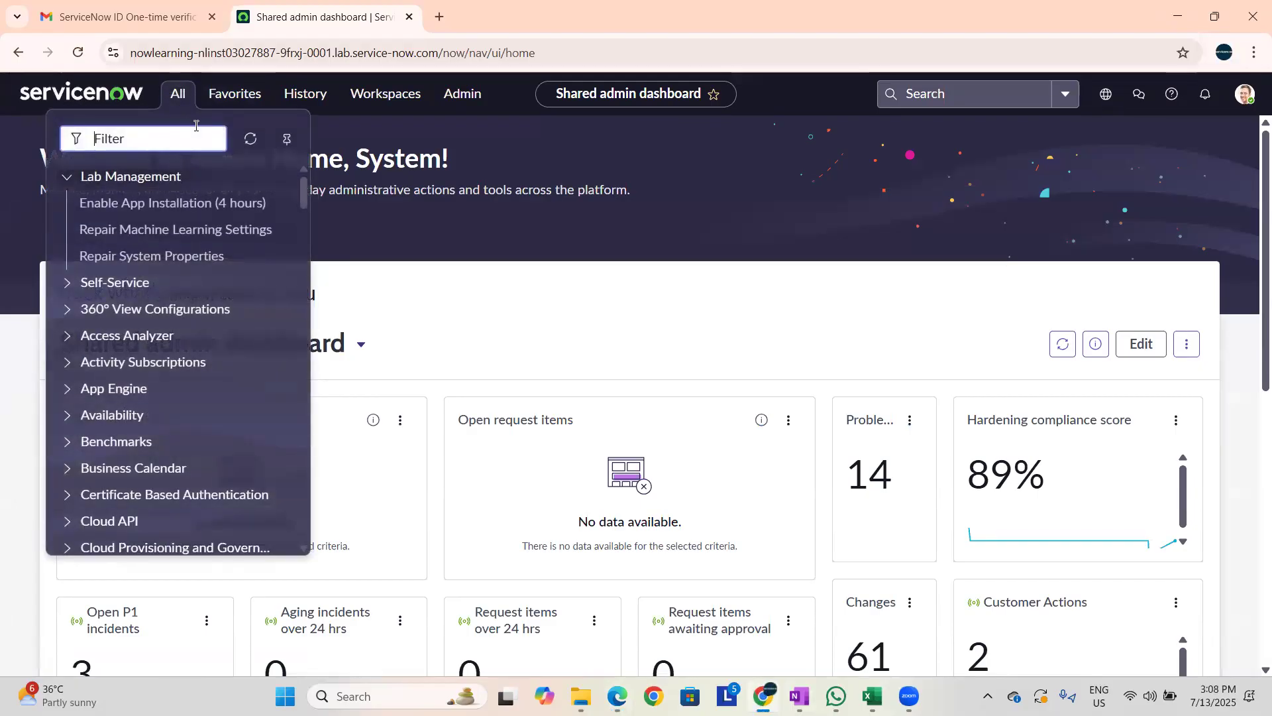
type("conten")
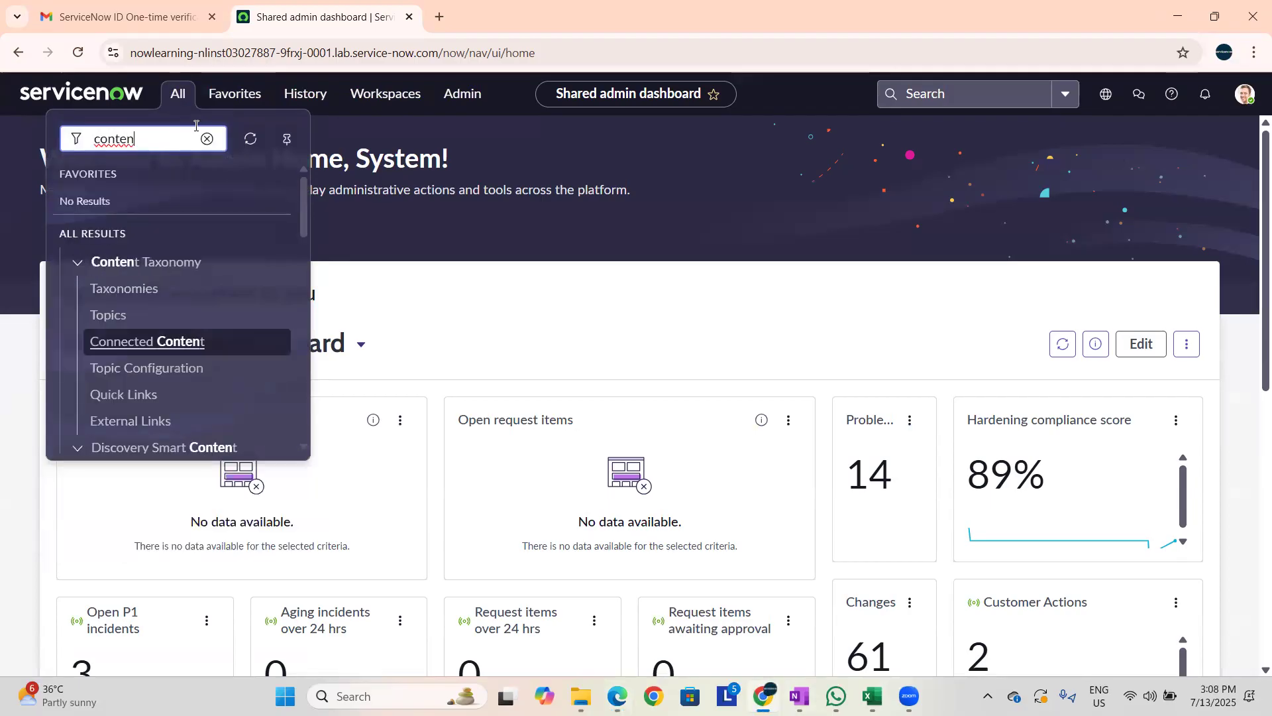
type("t ")
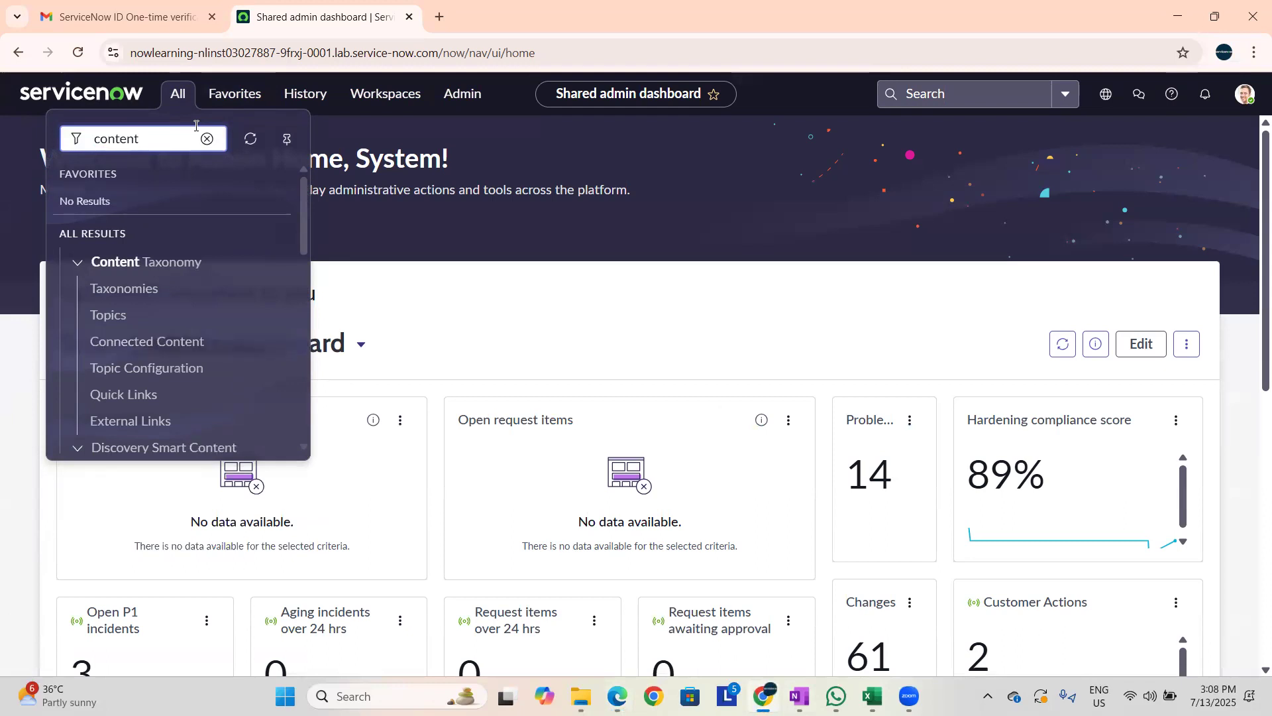
type("service")
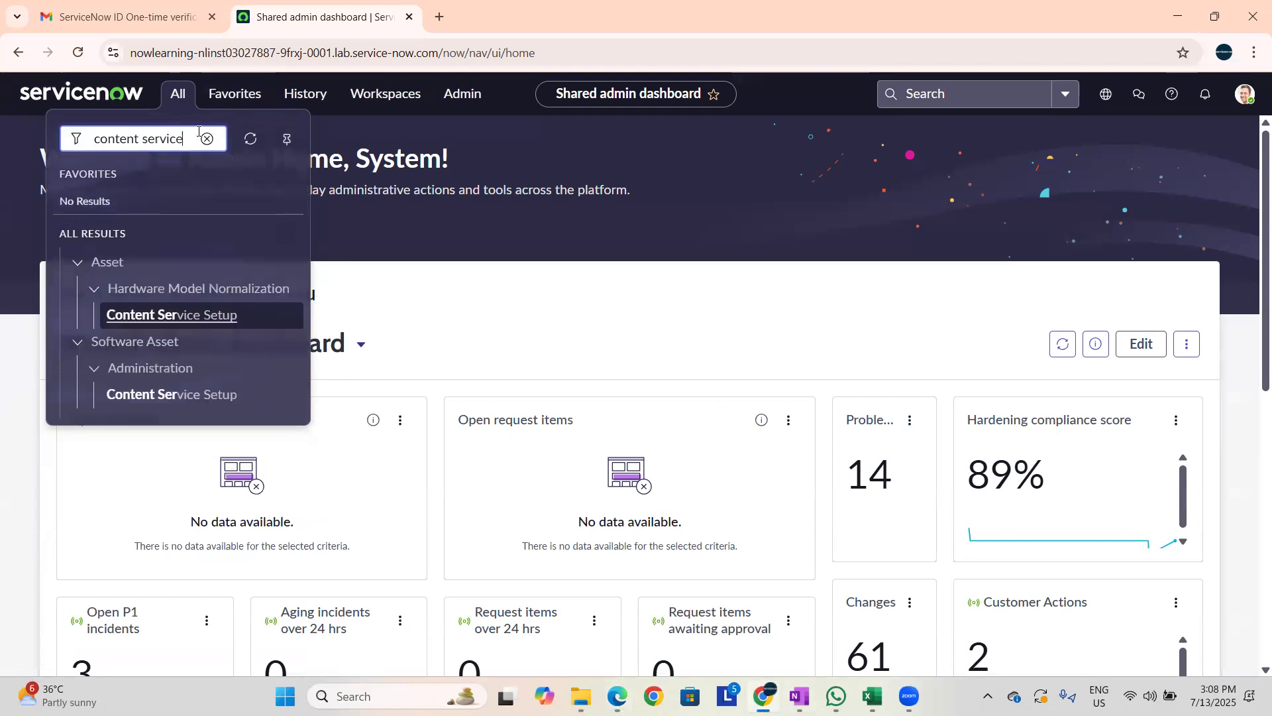
key("Return")
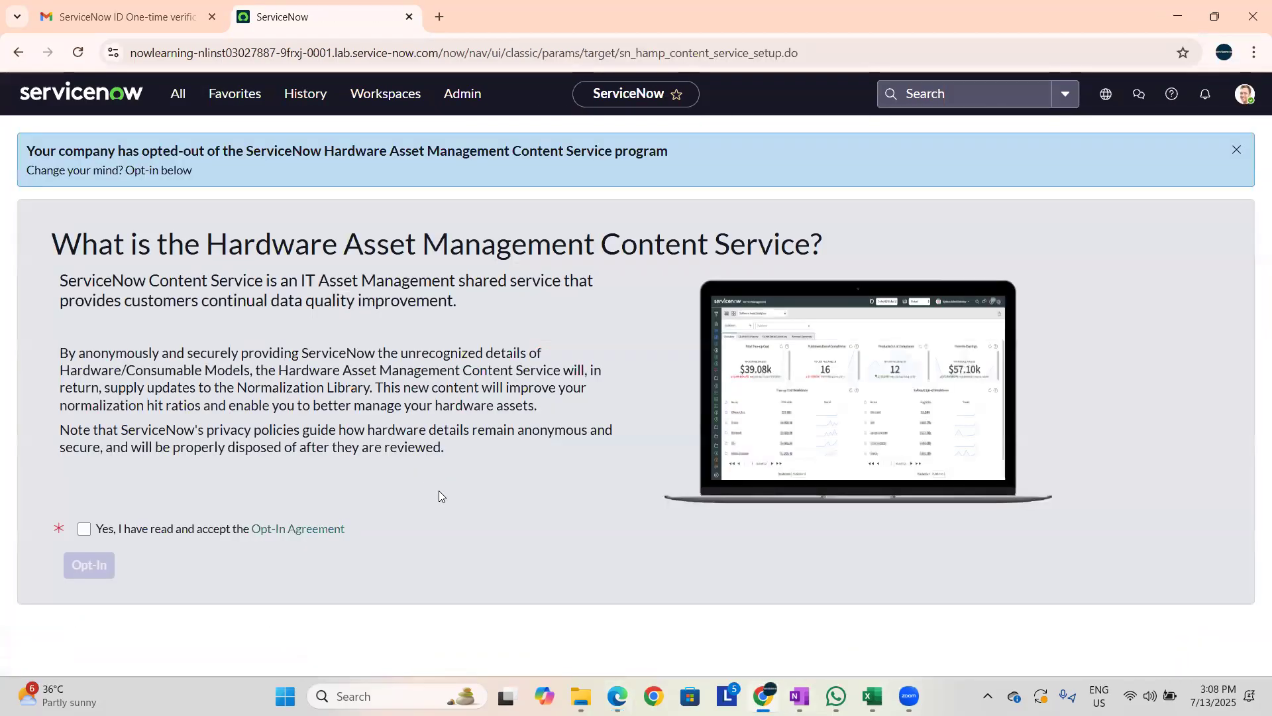
left_click(83, 528)
left_click(103, 566)
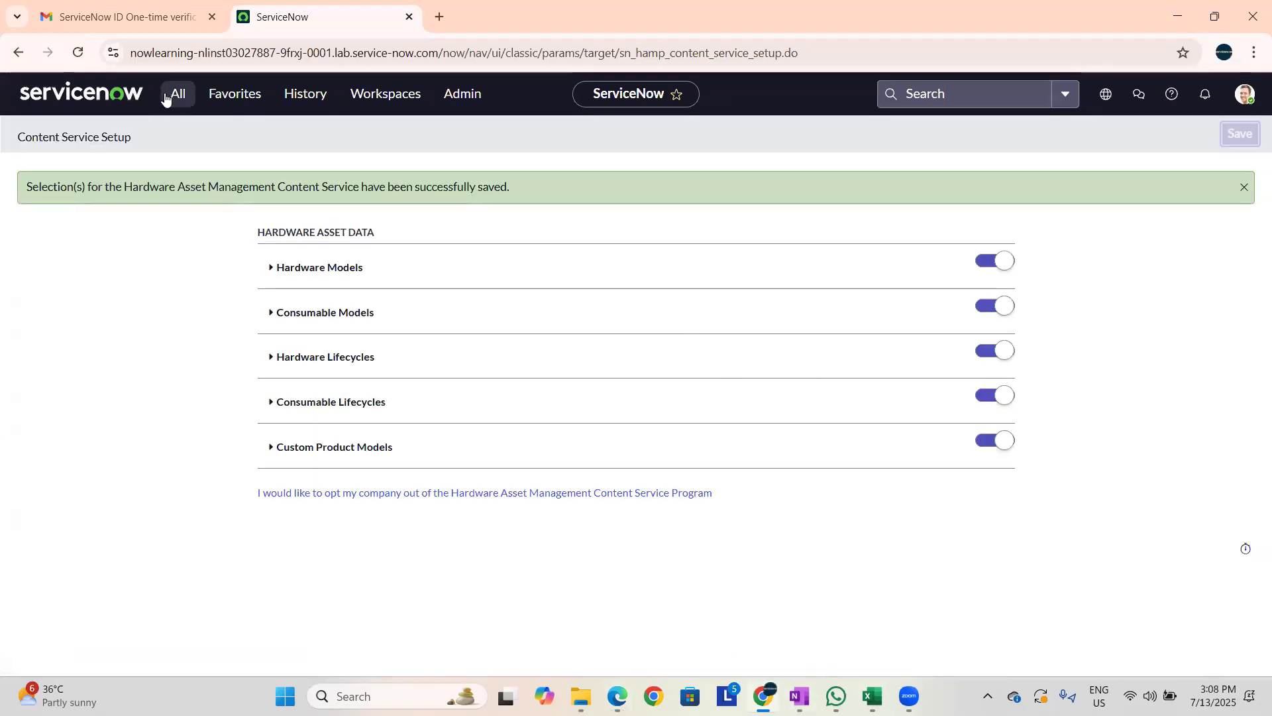
Open the Hardware Models list of the Product Catalog and start a new hardware model record.
left_click(177, 93)
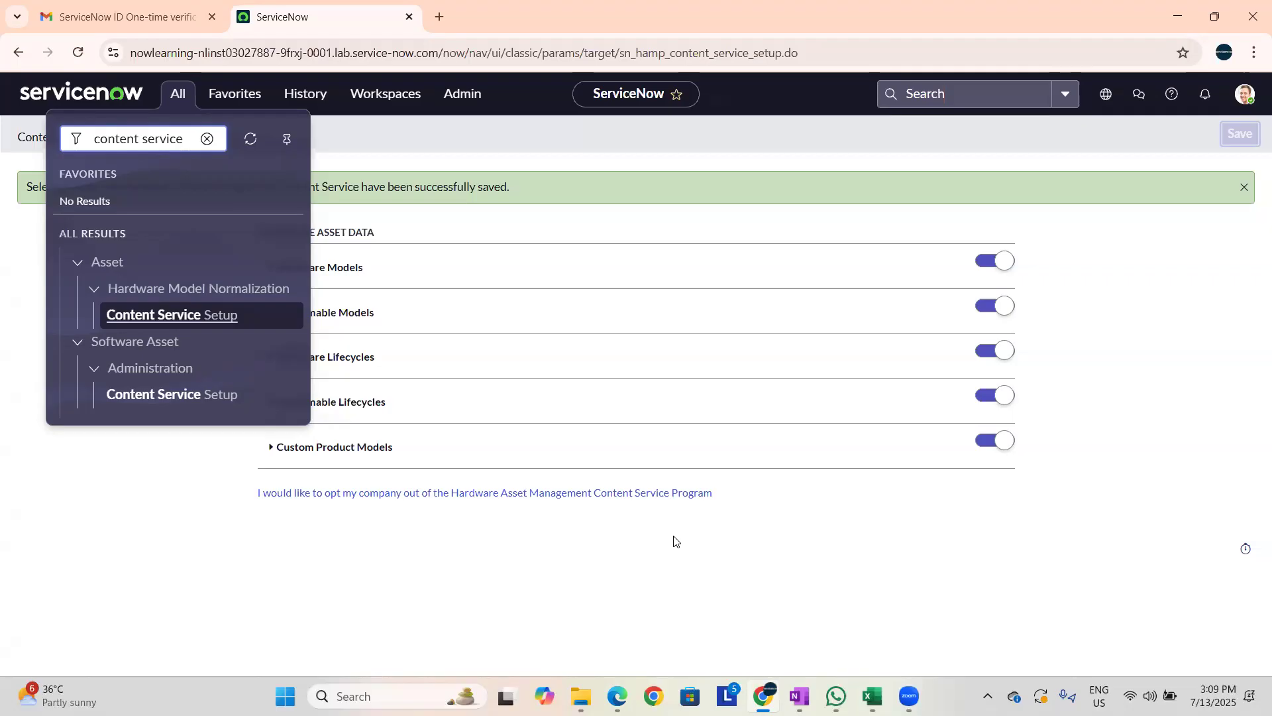
key("ctrl+a")
key("BackSpace")
type("hard")
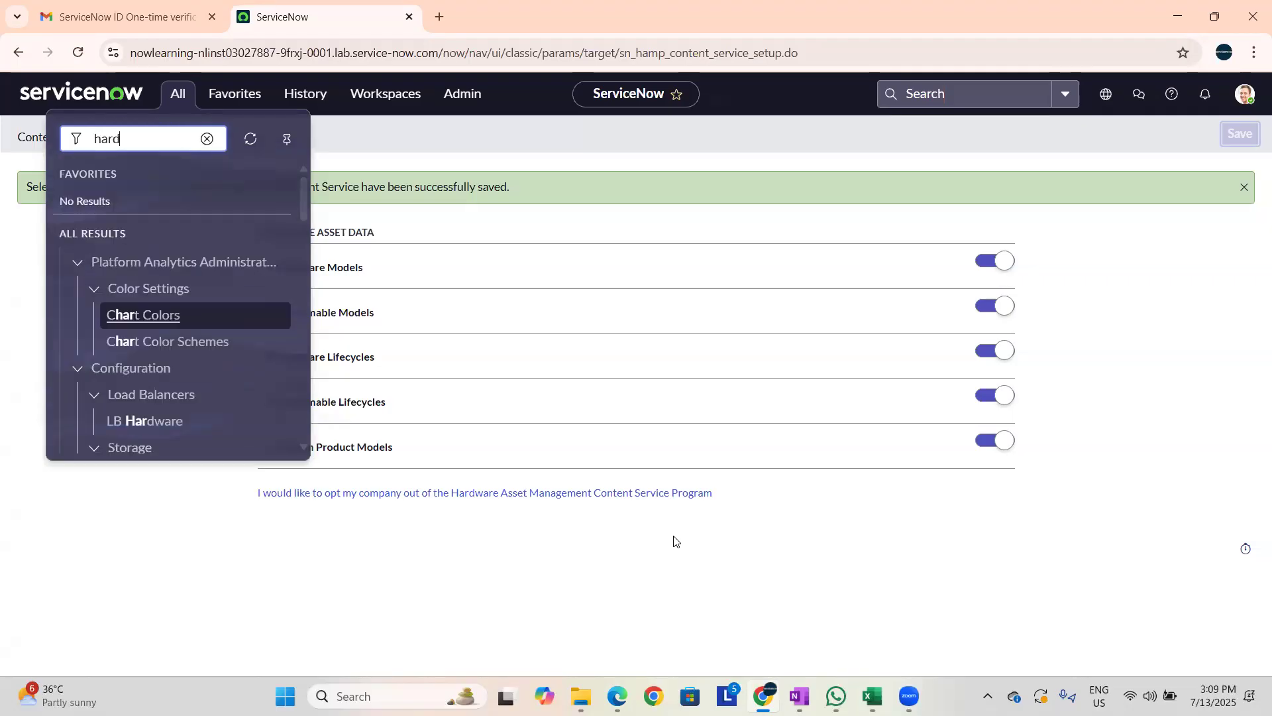
type("ware model")
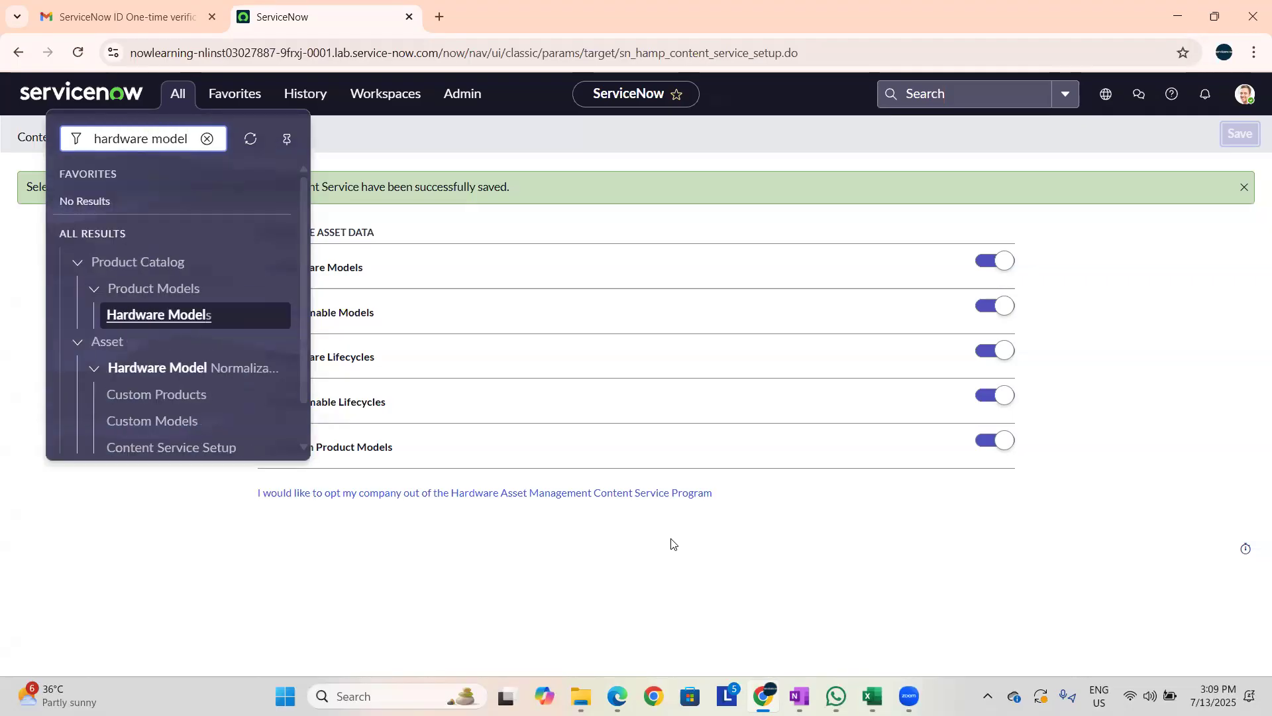
left_click(166, 316)
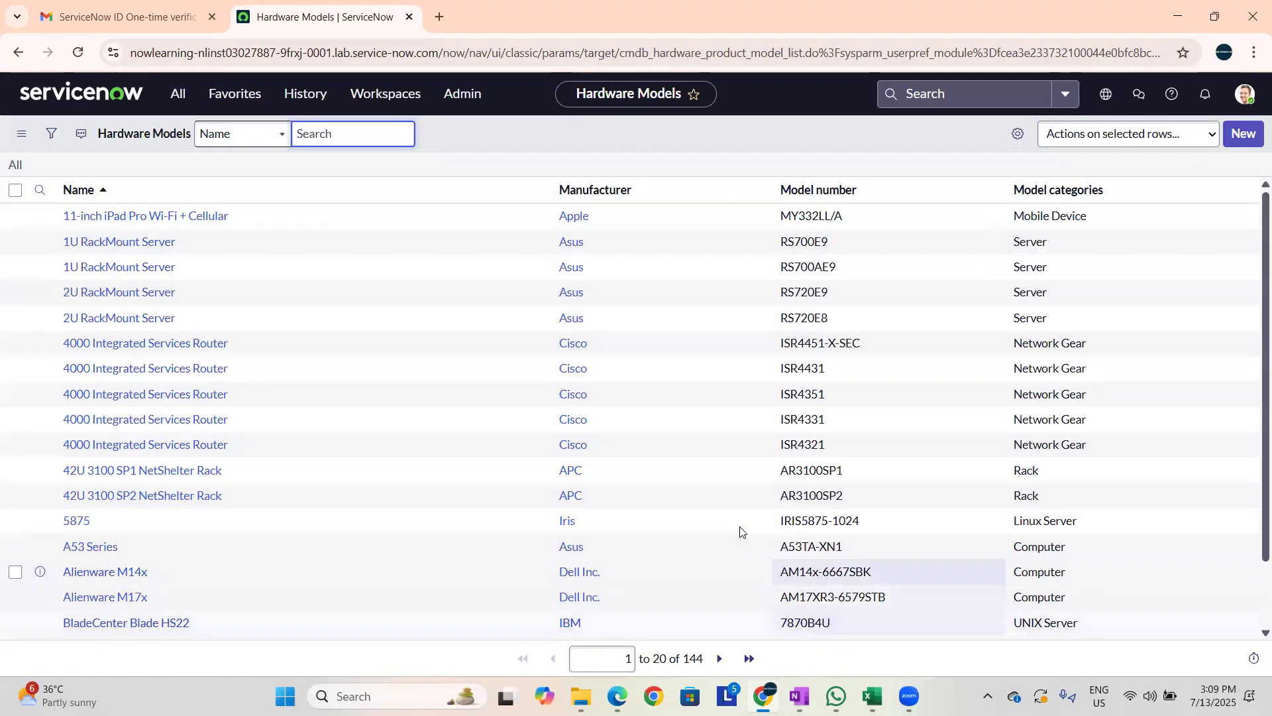
left_click(1244, 133)
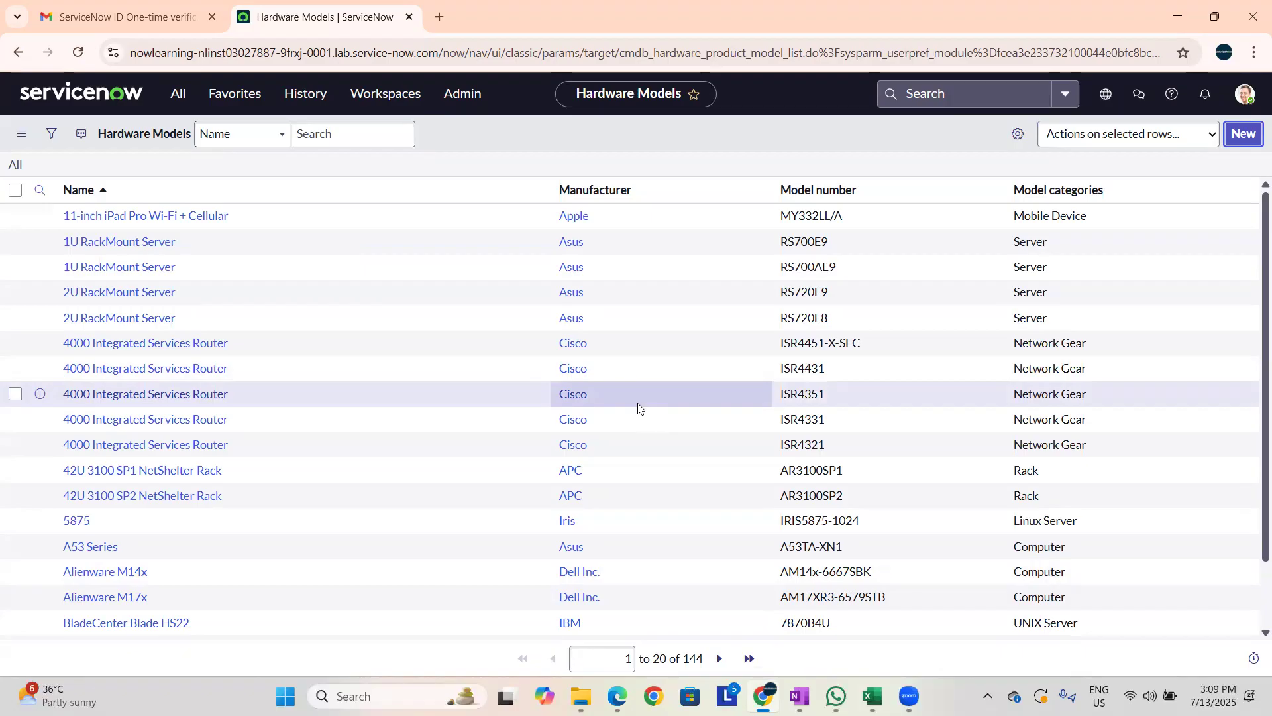
left_click_drag(638, 407, 639, 422)
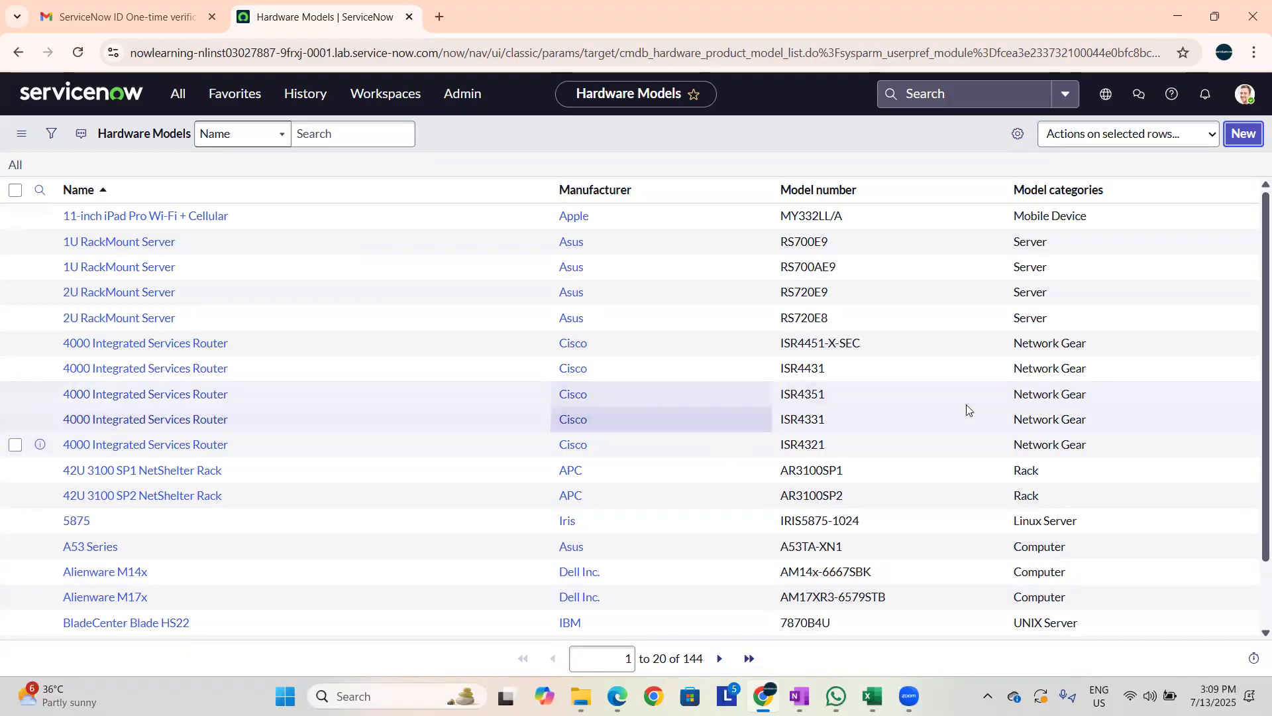
left_click(1072, 178)
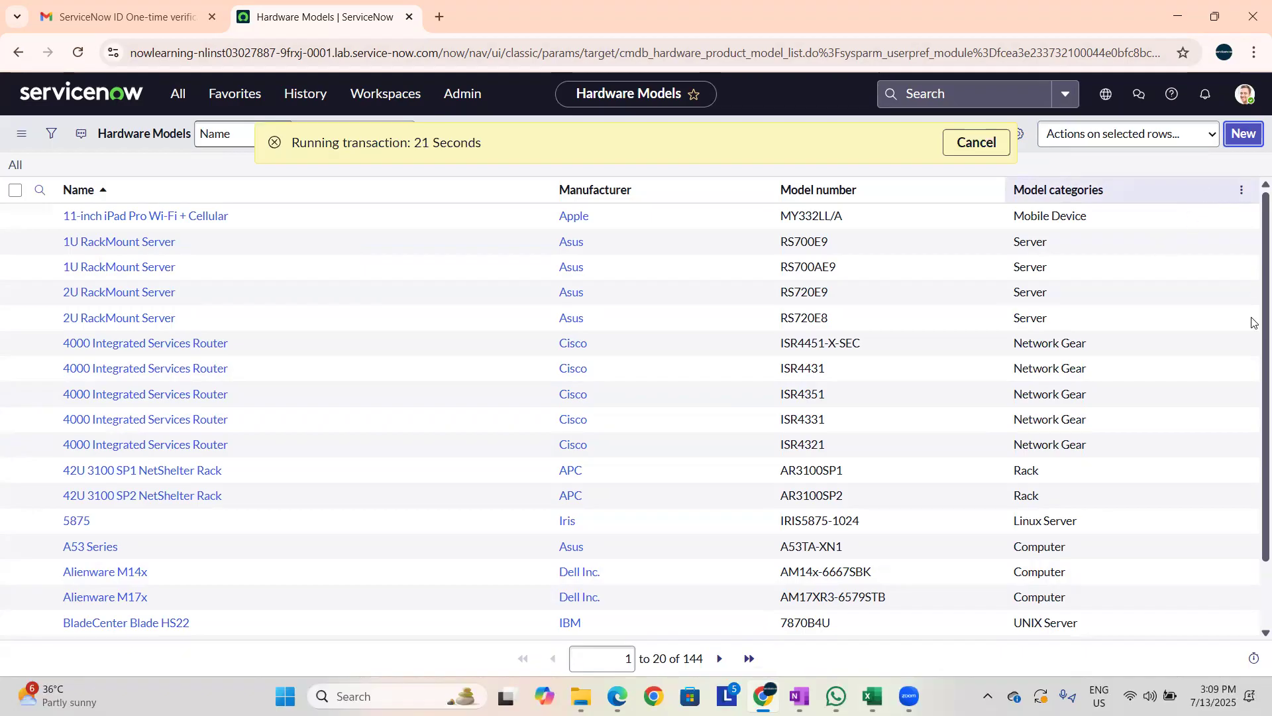
Check the laptop model numbers and names in the Serial numbers data workbook in Excel and return to ServiceNow.
mouse_move(874, 696)
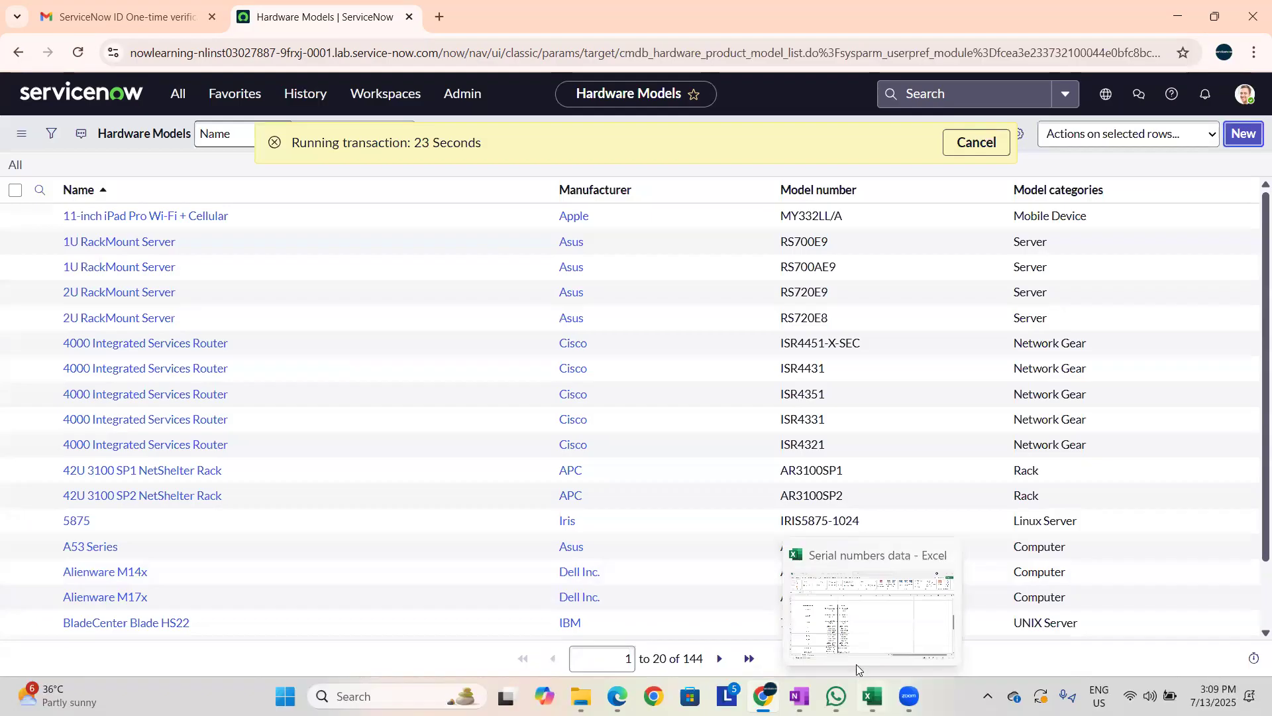
left_click(804, 592)
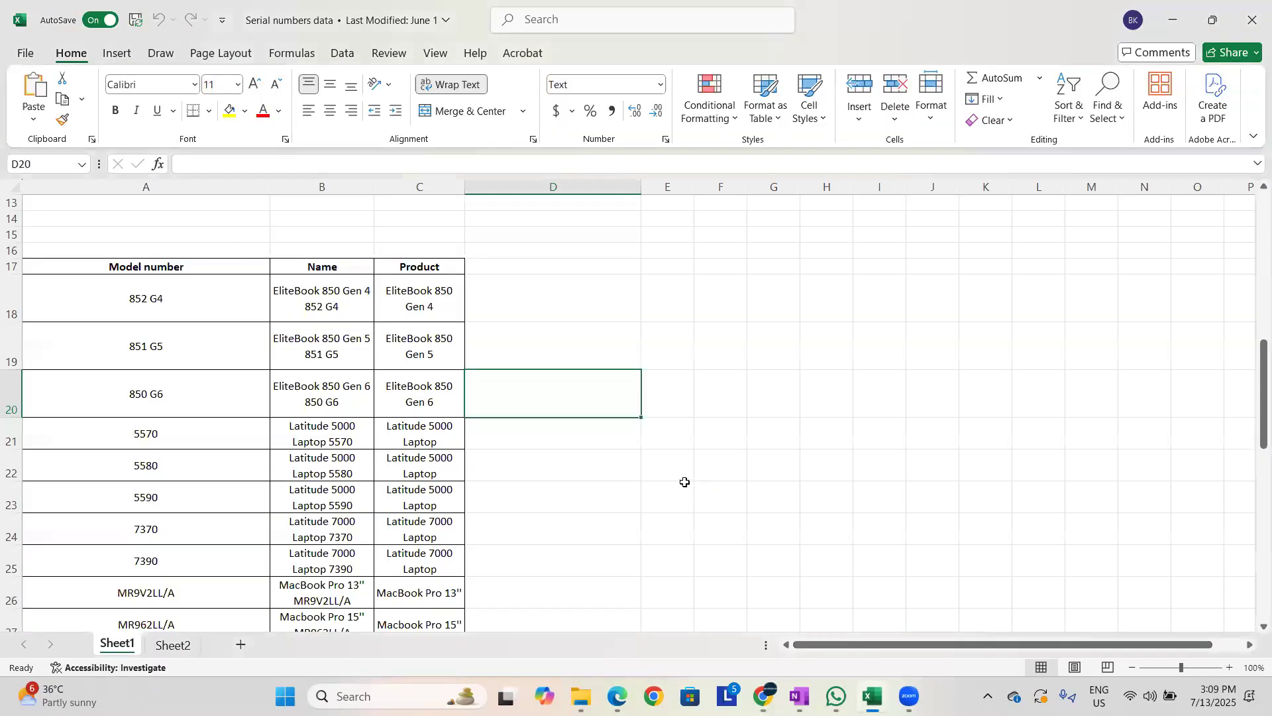
key("alt+Tab")
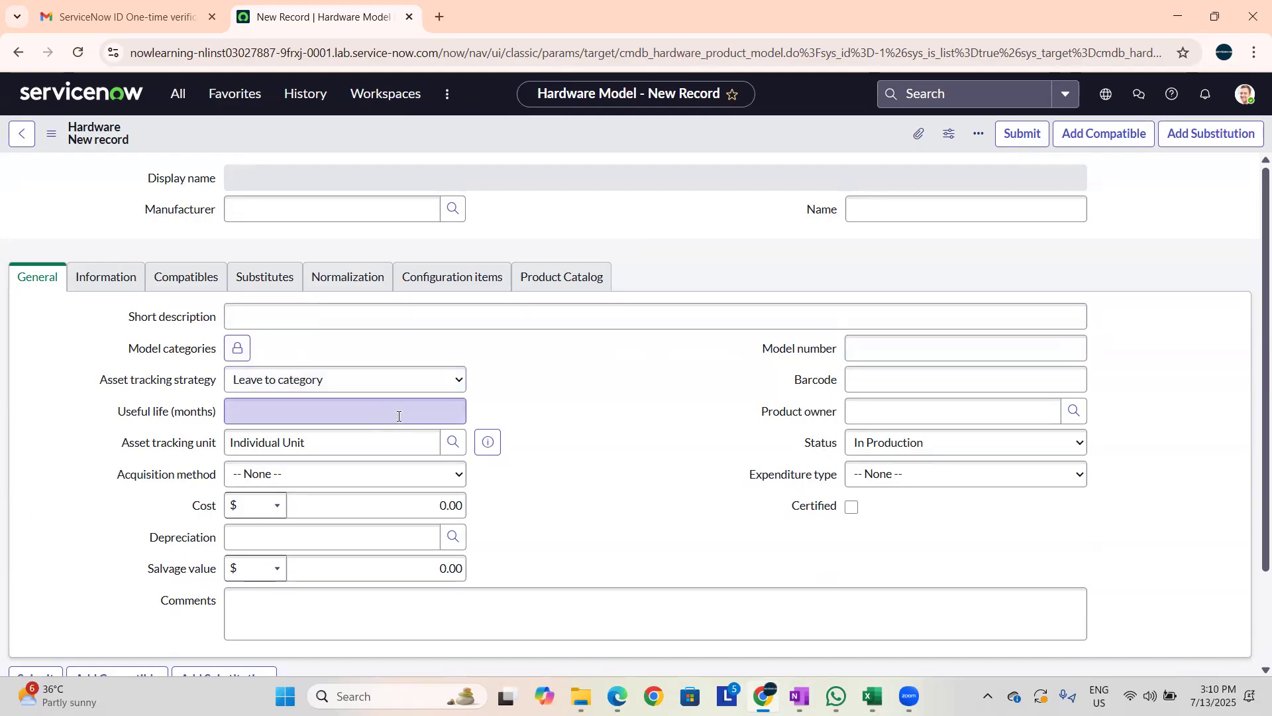
Add Computer as the model category of the new hardware model and lock the category list again.
left_click(237, 348)
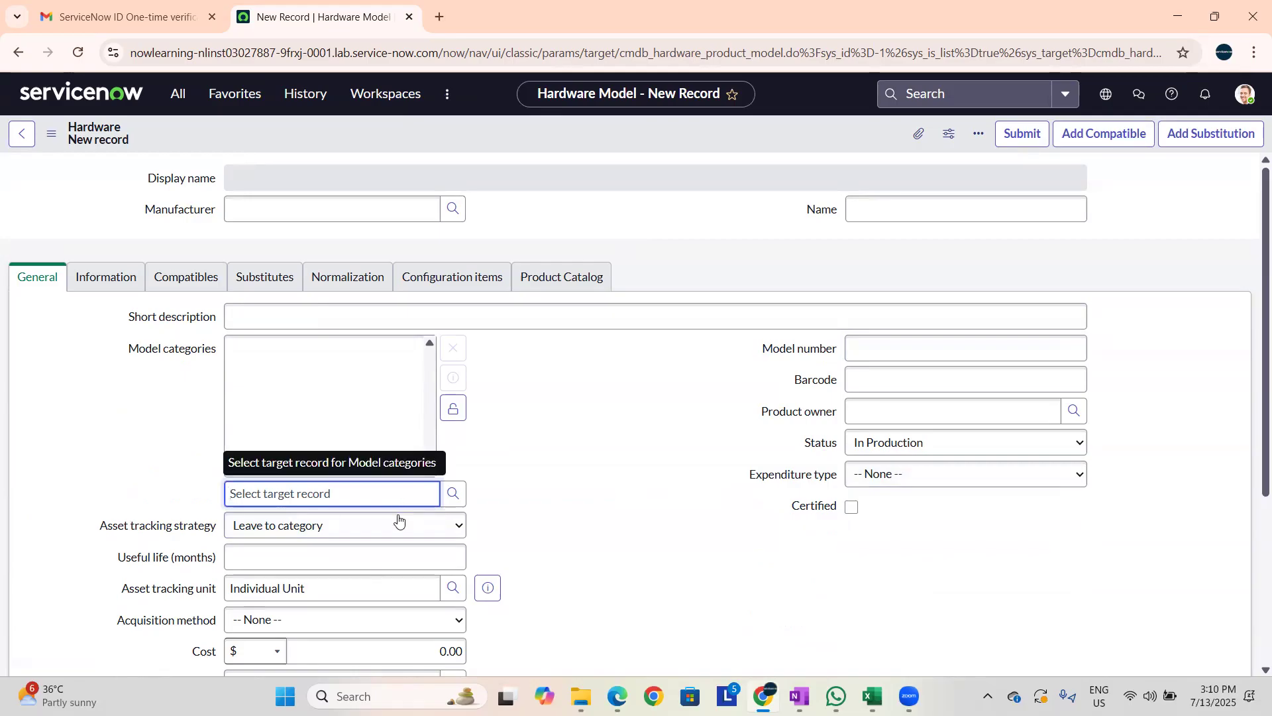
type("com")
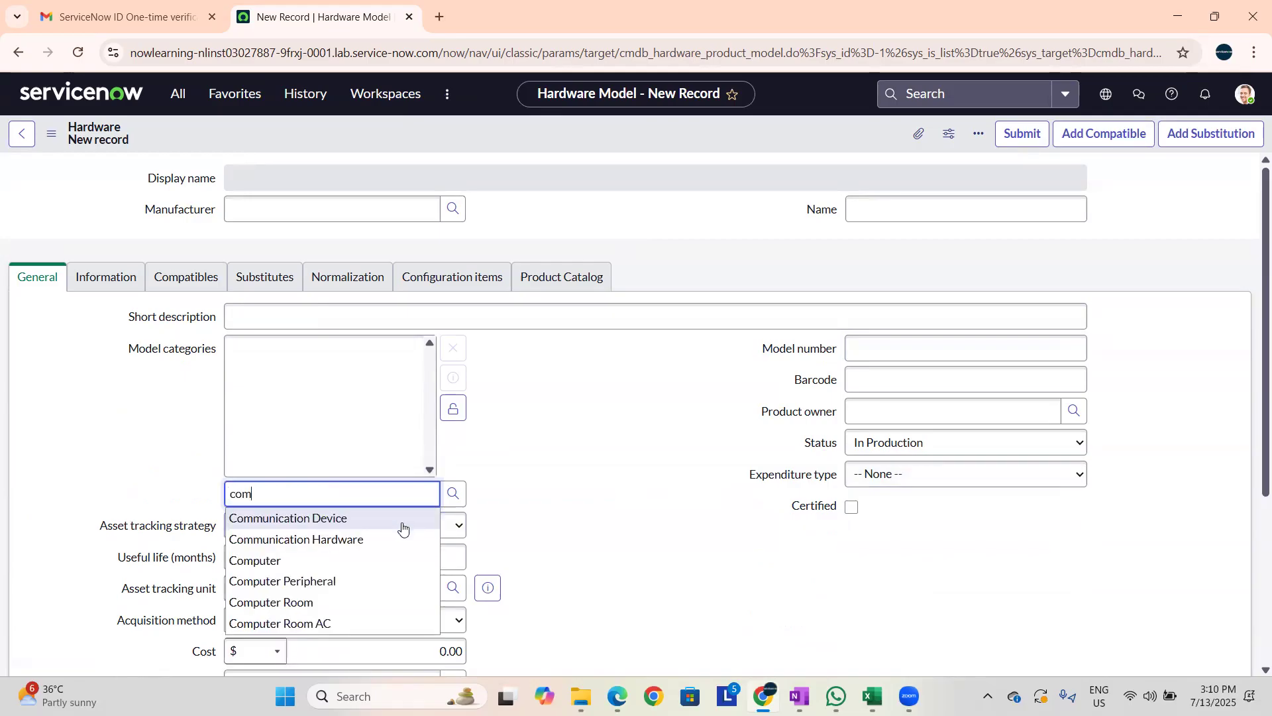
type("puter")
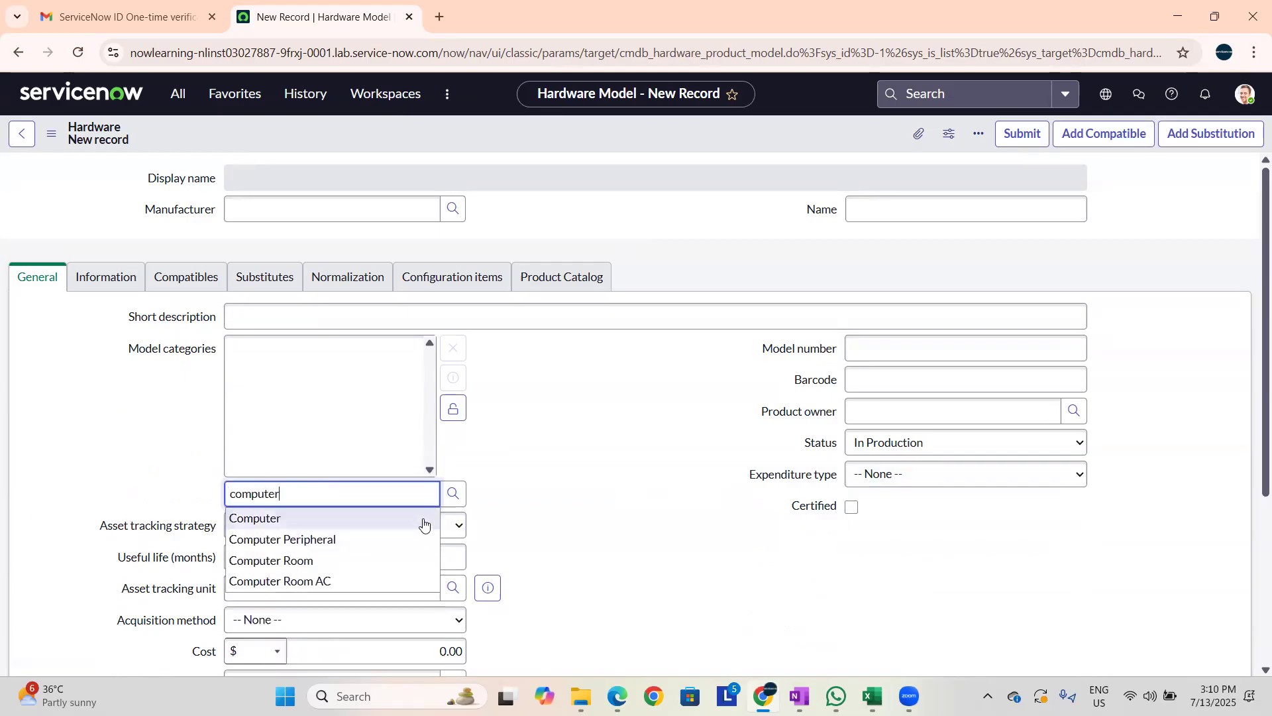
left_click(357, 519)
left_click(453, 407)
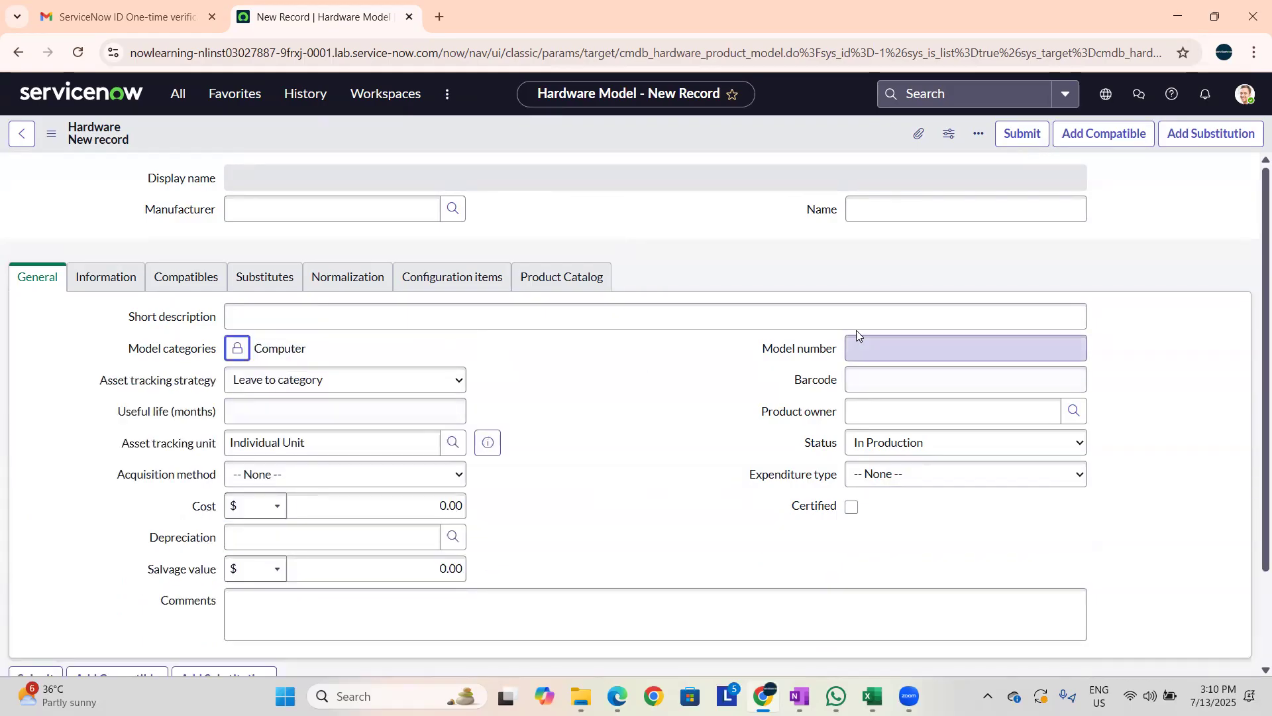
Set the hardware model's model number to 5570 and its name to Precision.
left_click(863, 339)
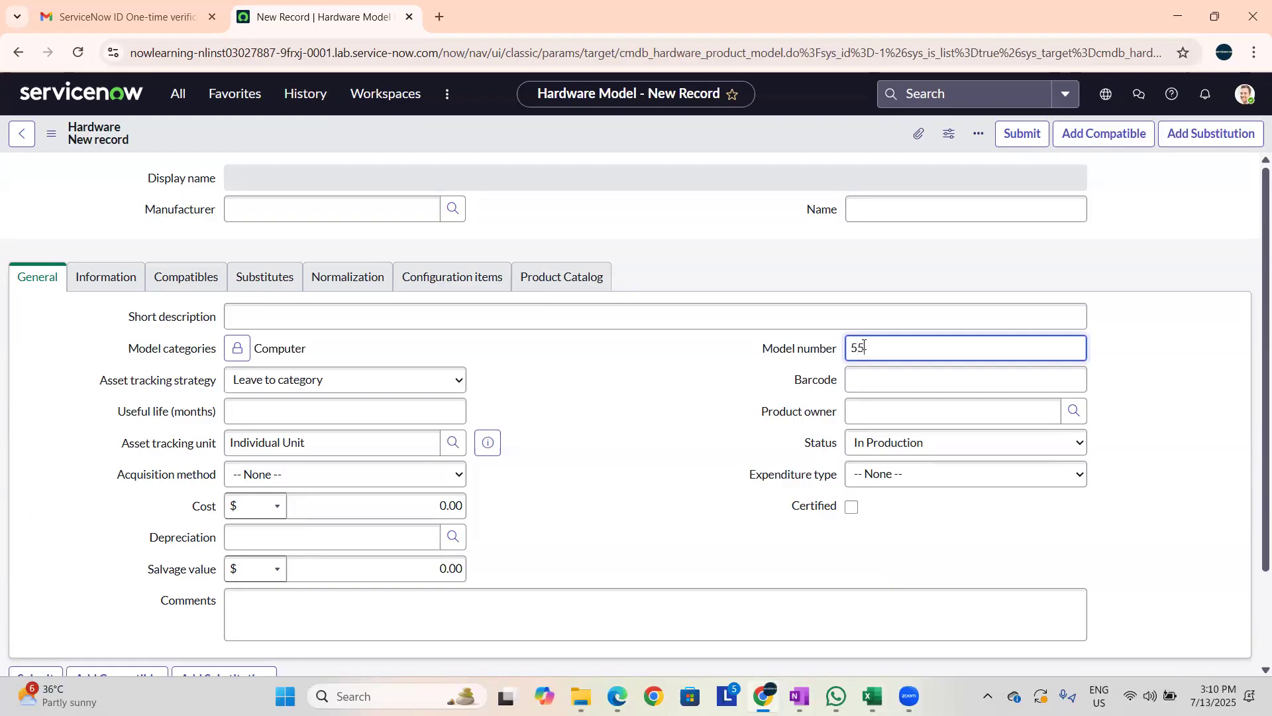
type("0")
key("shift+Tab")
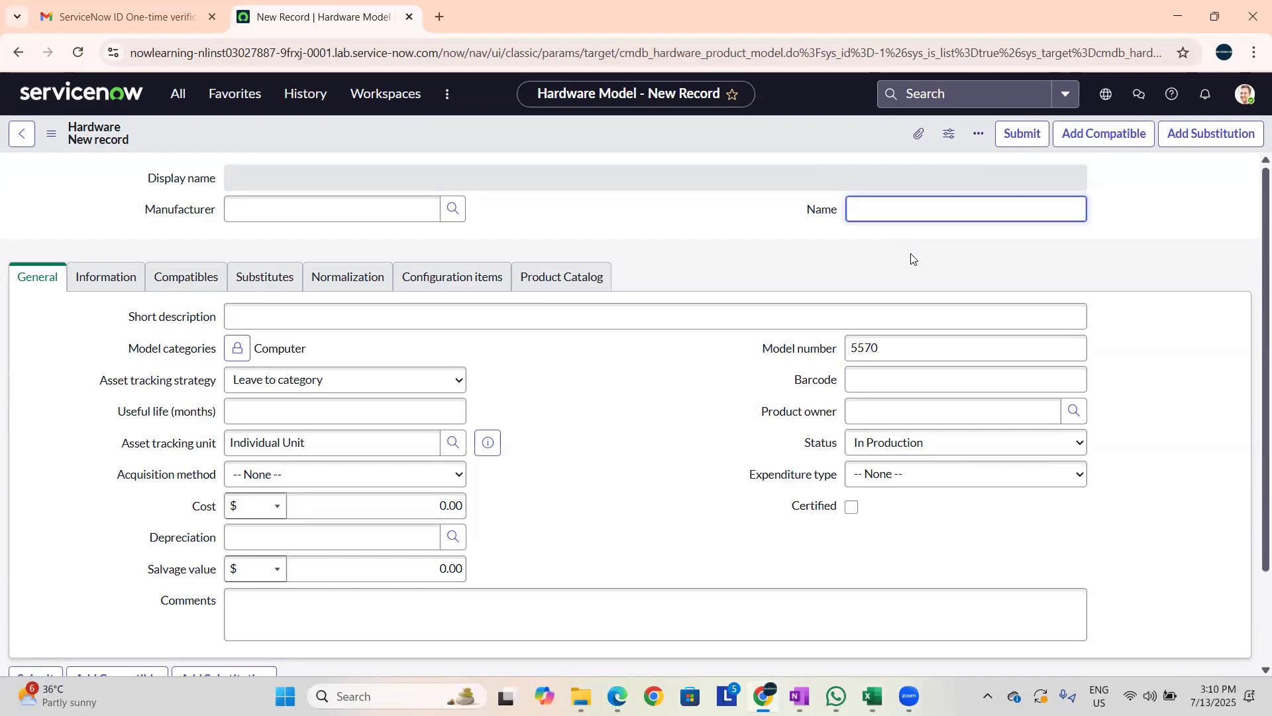
type("Precisio")
type("io")
Set the hardware model's manufacturer to Dell Inc. and save the new record.
left_click(281, 210)
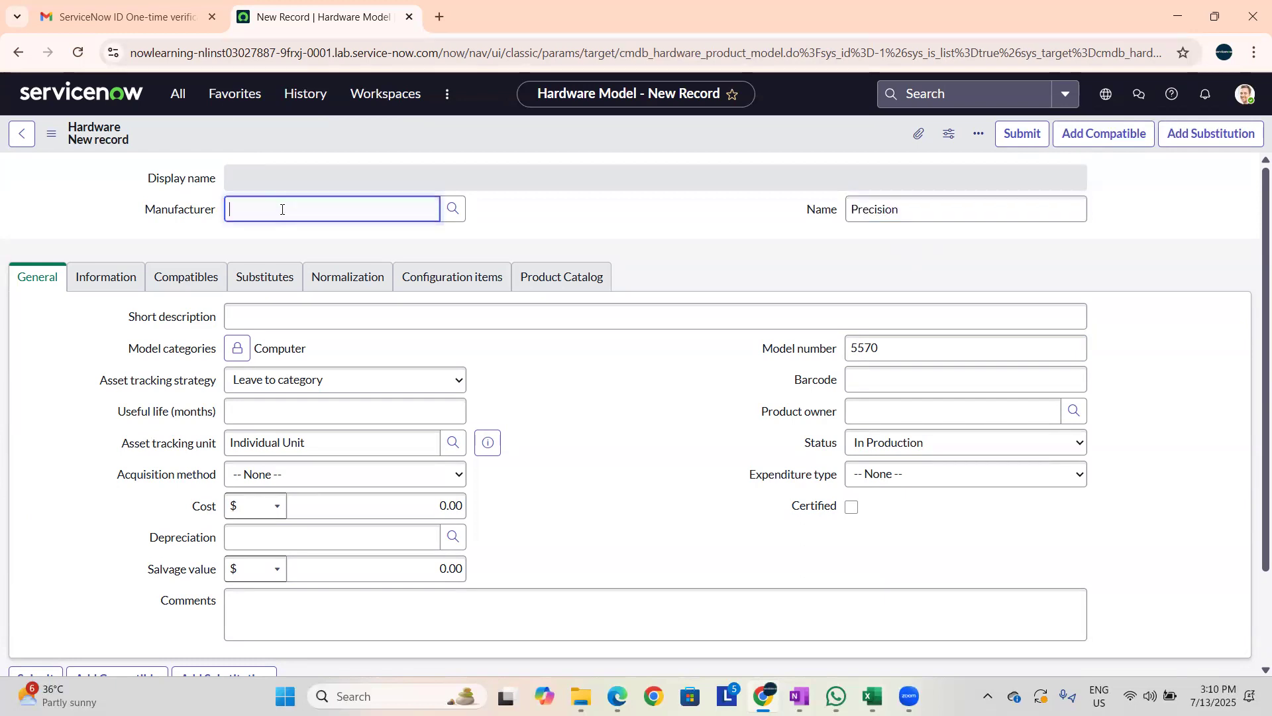
type("de")
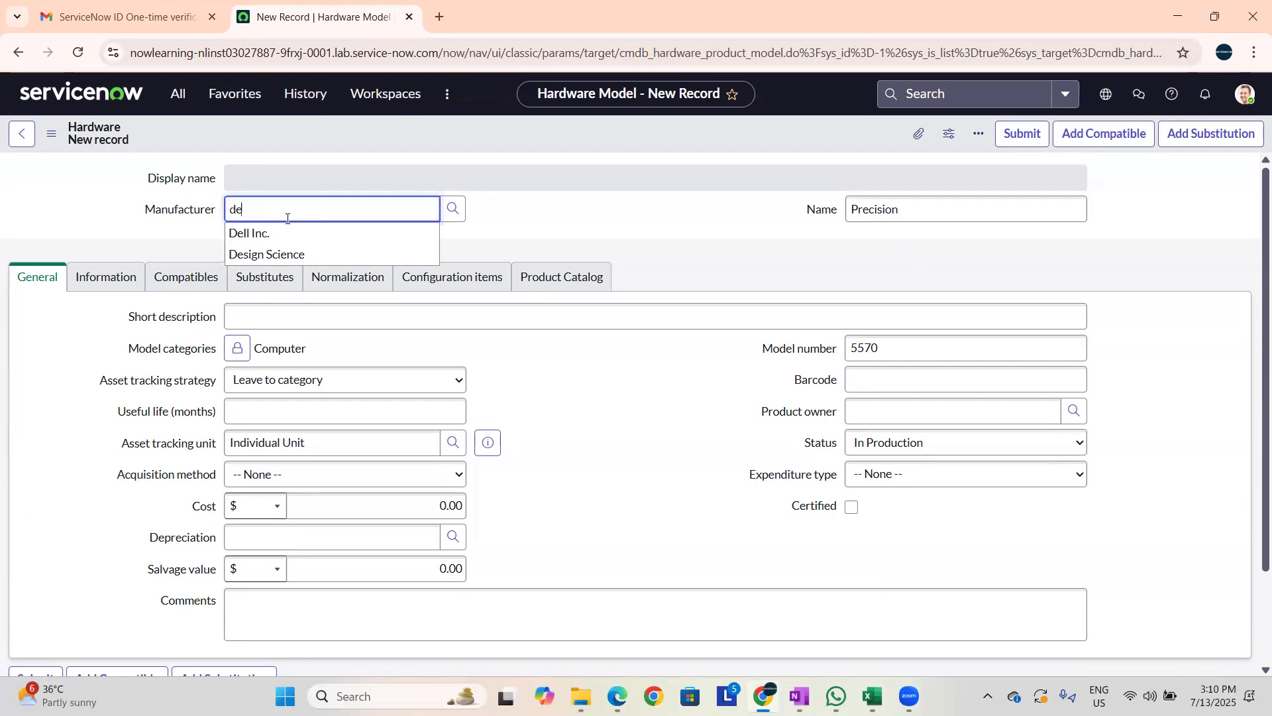
left_click(295, 233)
key("Tab")
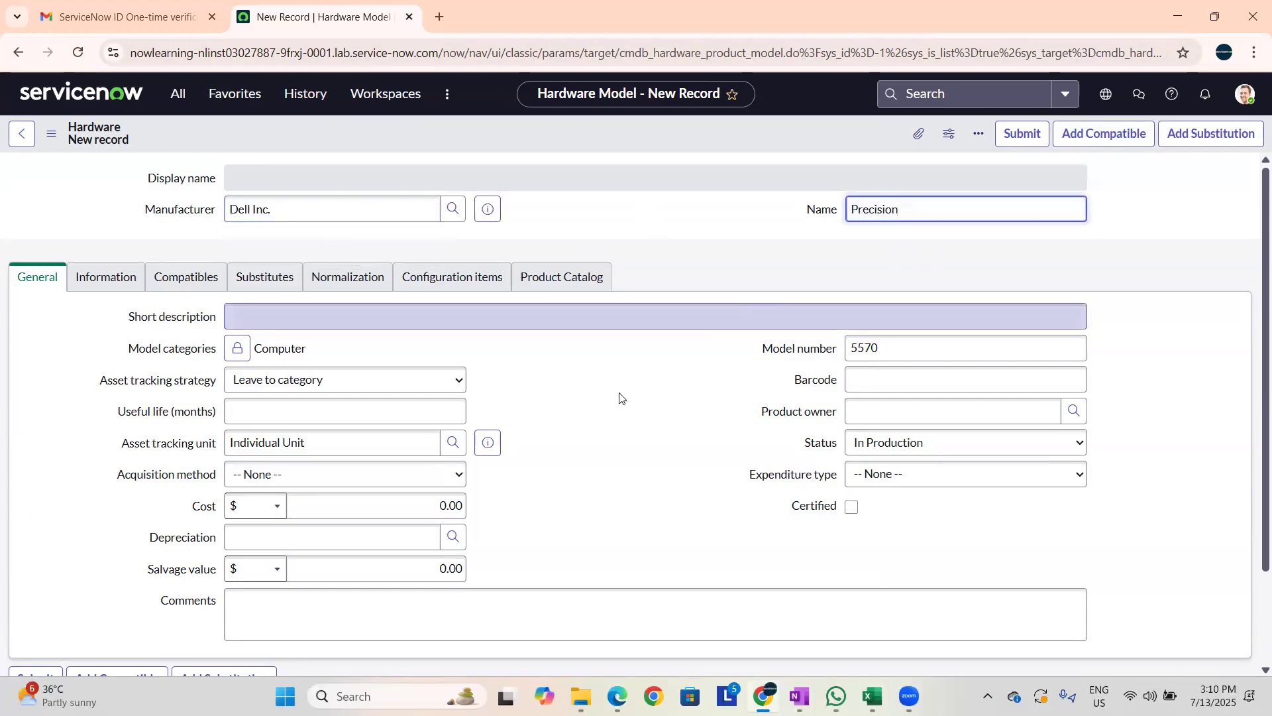
right_click(587, 137)
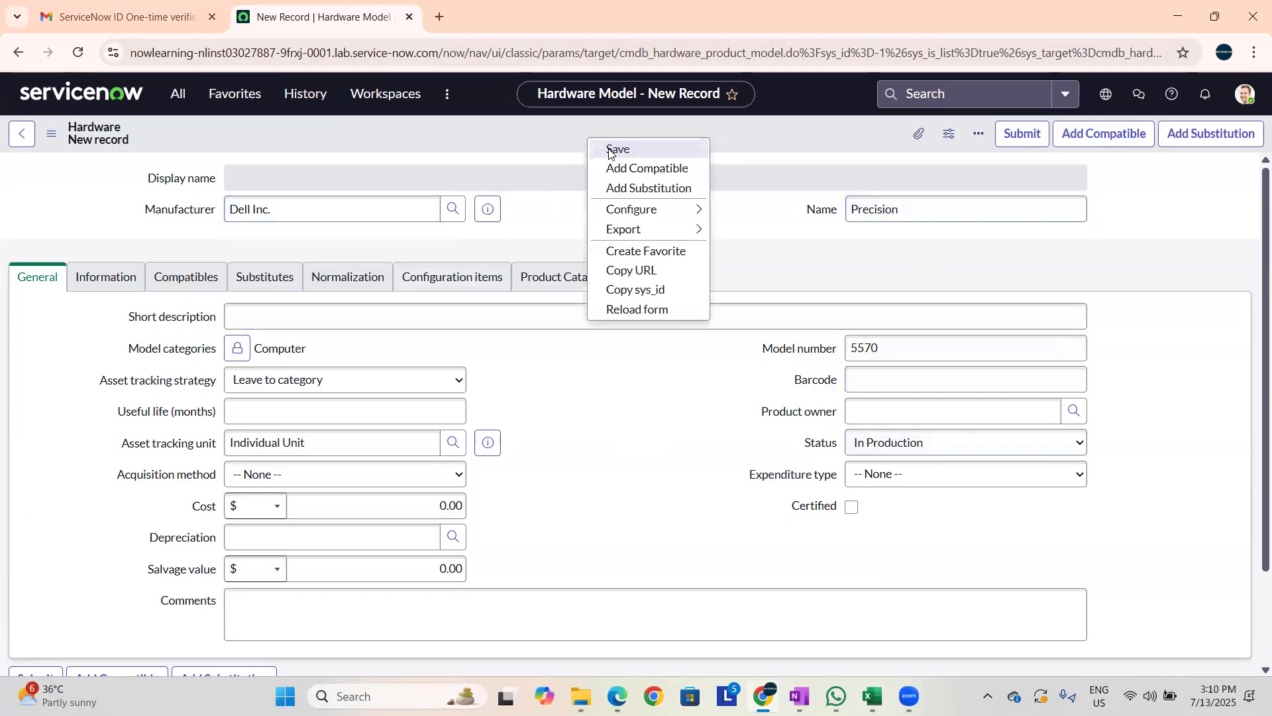
left_click(610, 151)
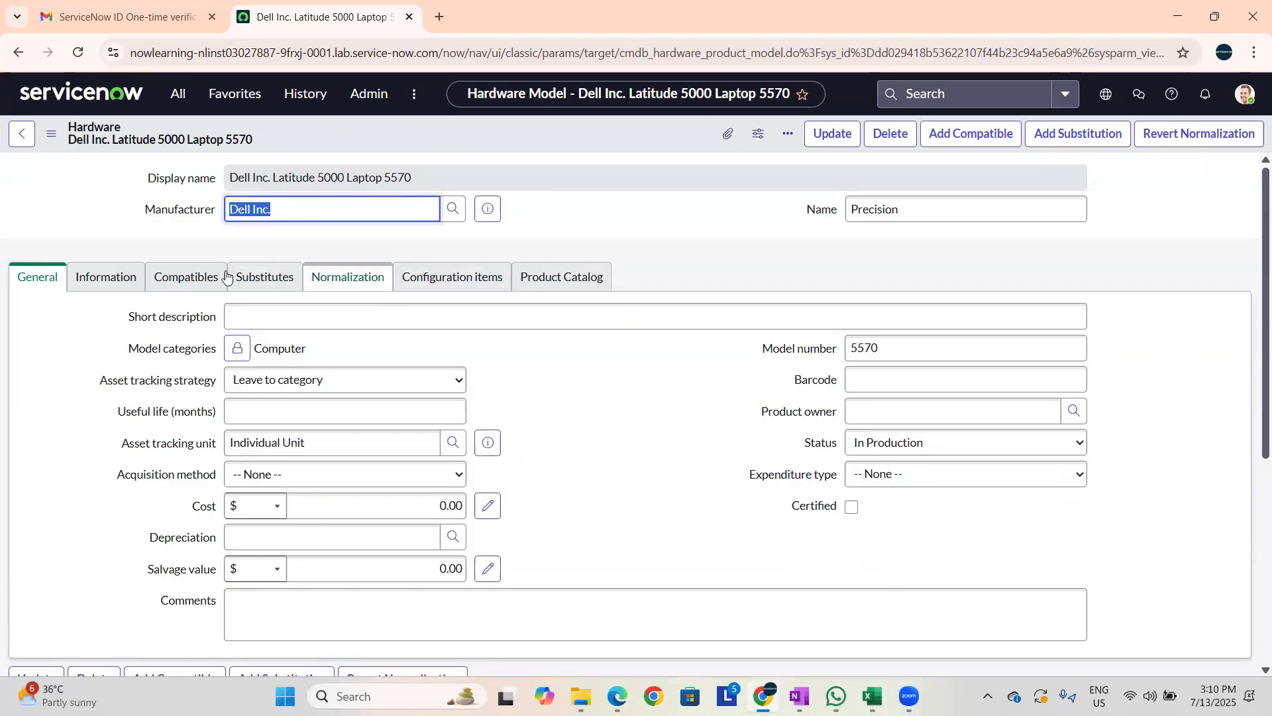
Examine the normalized manufacturer, product, model and status of the saved hardware model.
left_click(346, 290)
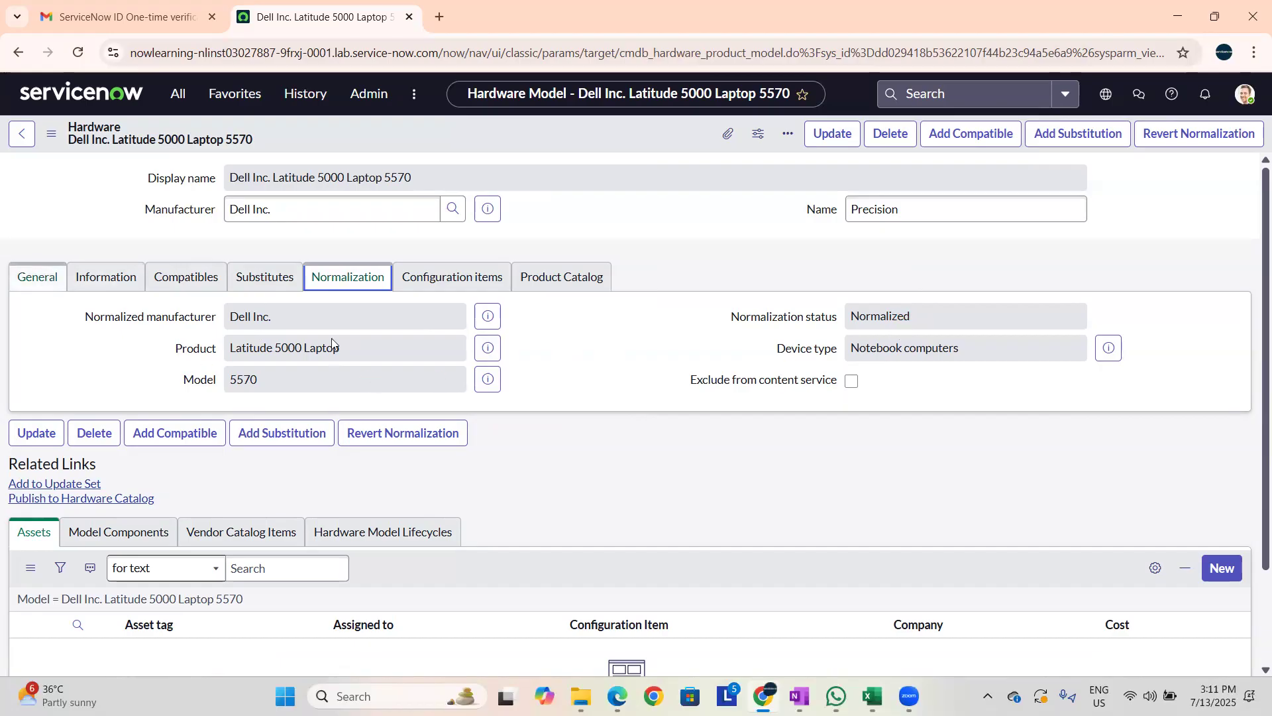
left_click(179, 95)
left_click(385, 351)
left_click(228, 383)
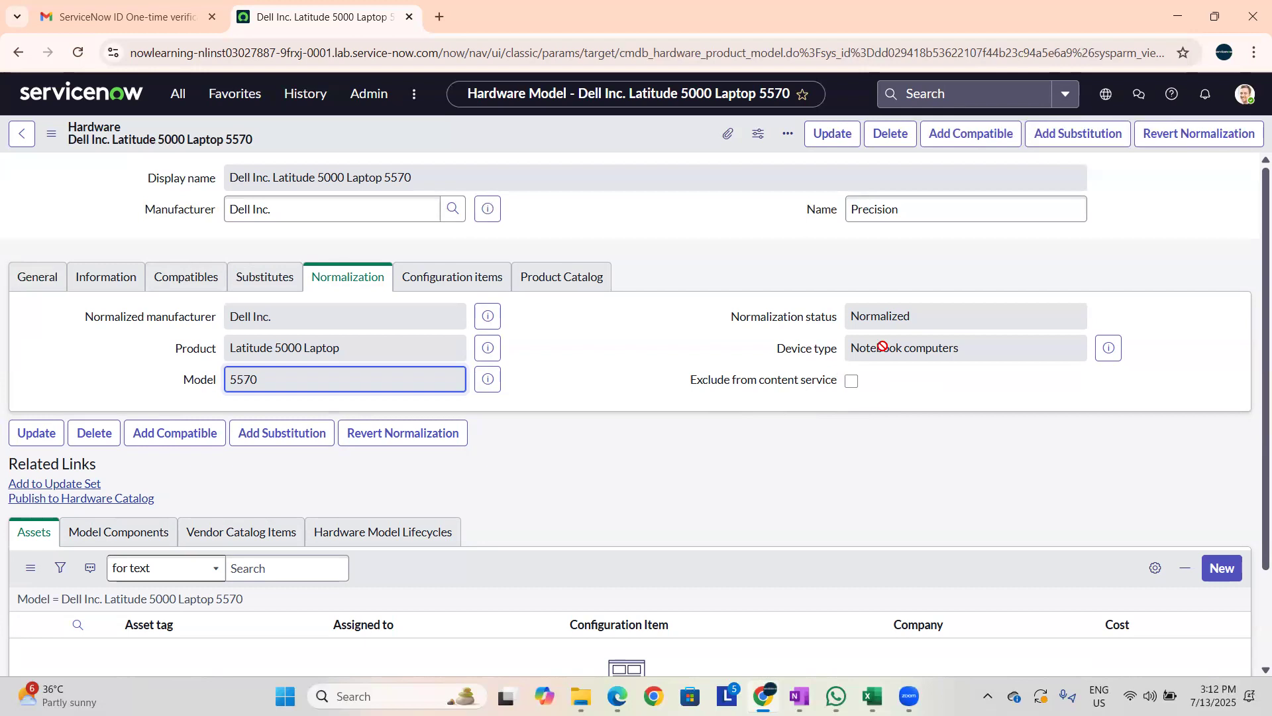
Duplicate the hardware model with Insert and Stay, keeping the same name and model number, and save the copy.
left_click(58, 283)
left_click(867, 613)
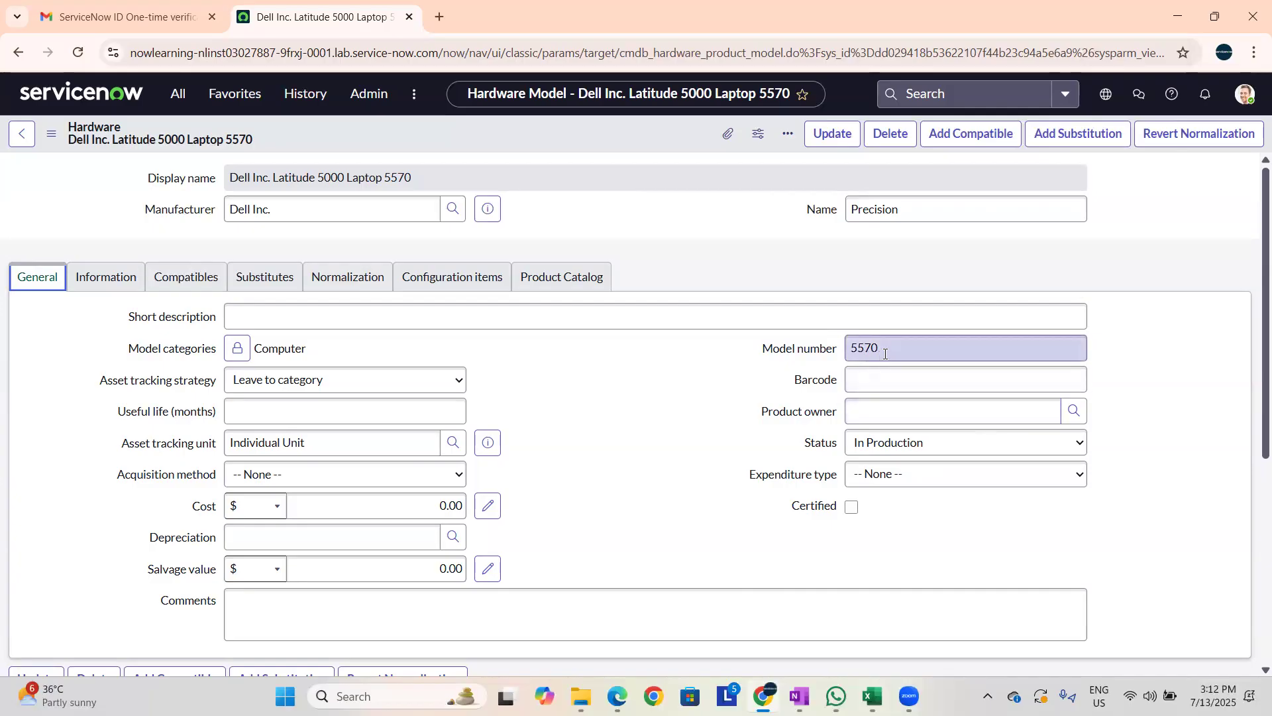
right_click(656, 132)
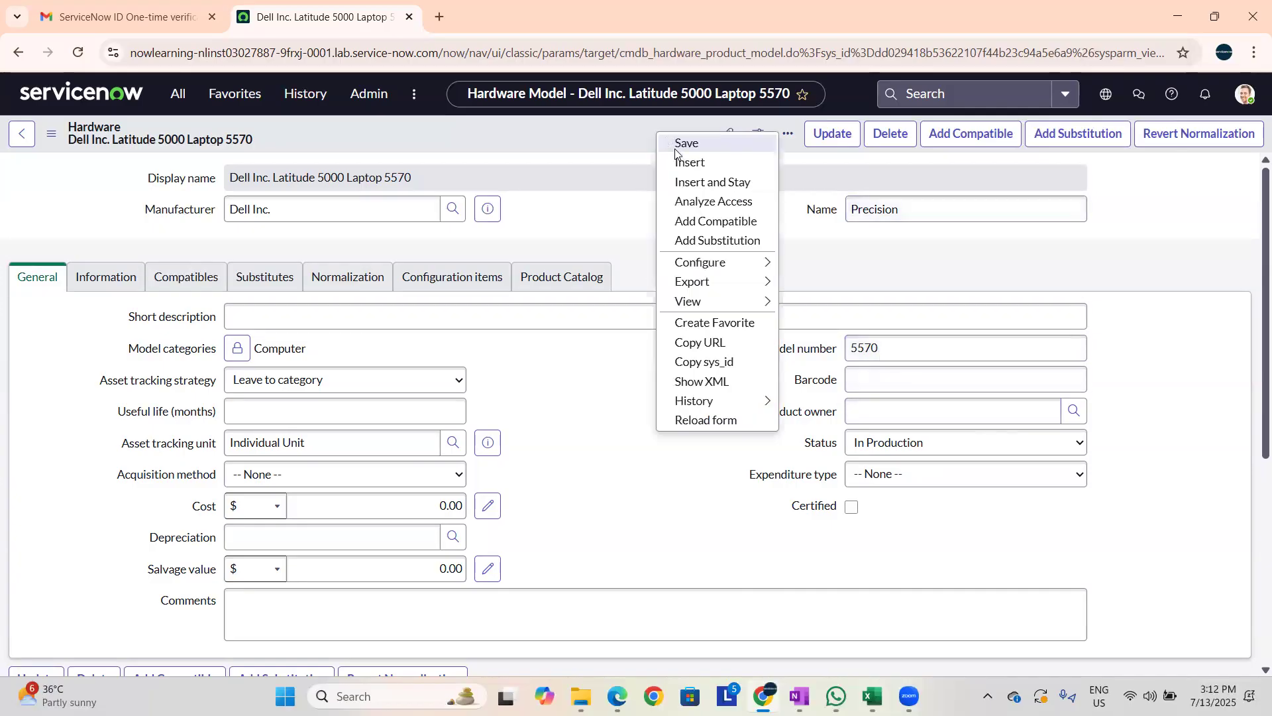
left_click(704, 183)
left_click(882, 353)
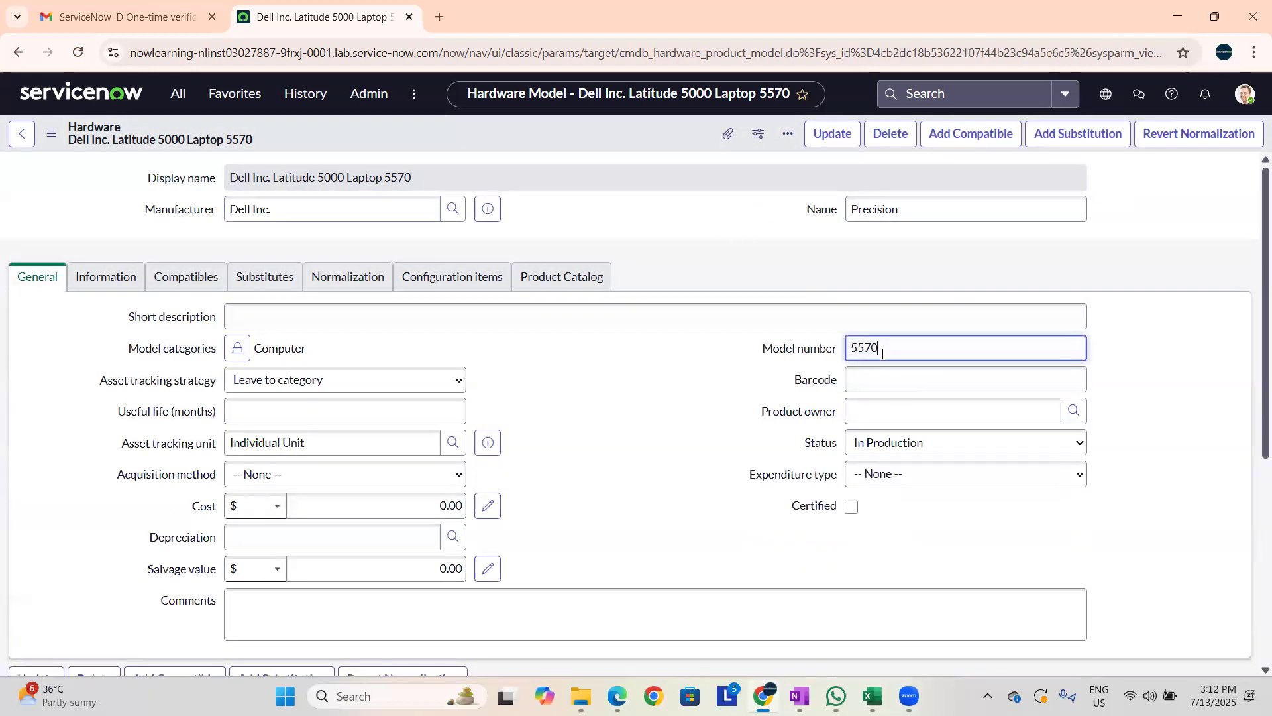
left_click(917, 203)
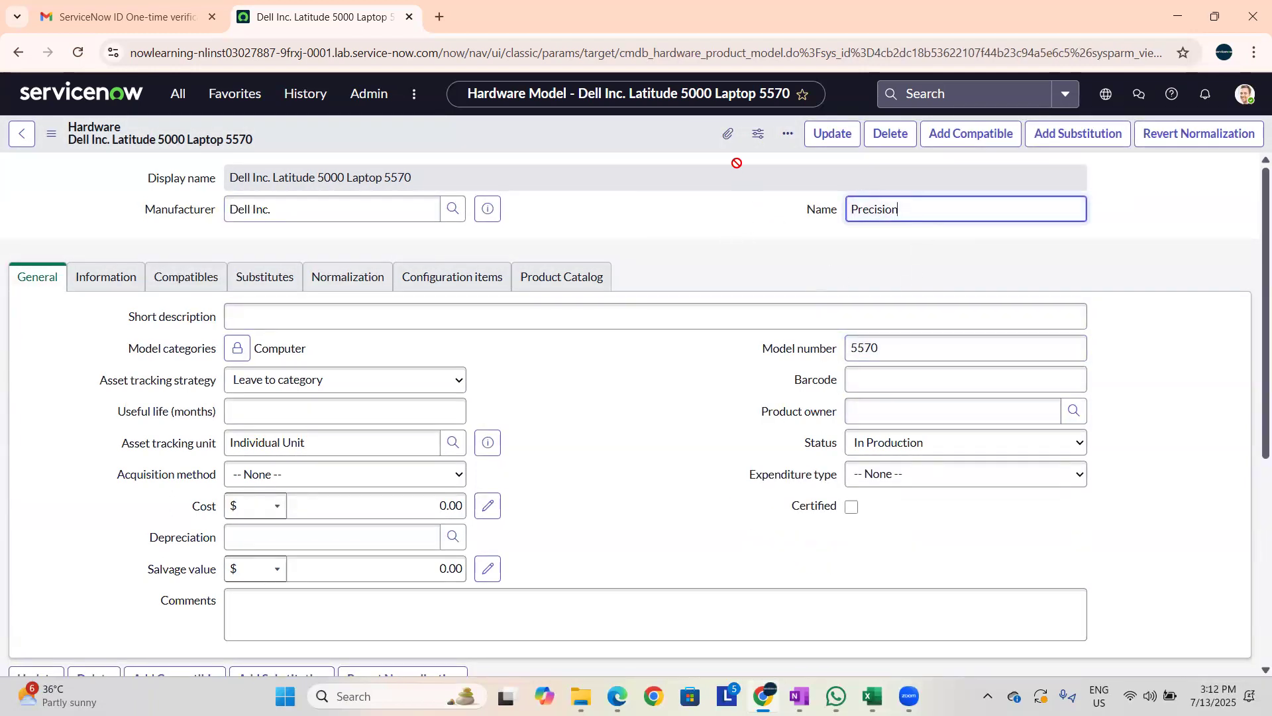
right_click(604, 132)
left_click(621, 146)
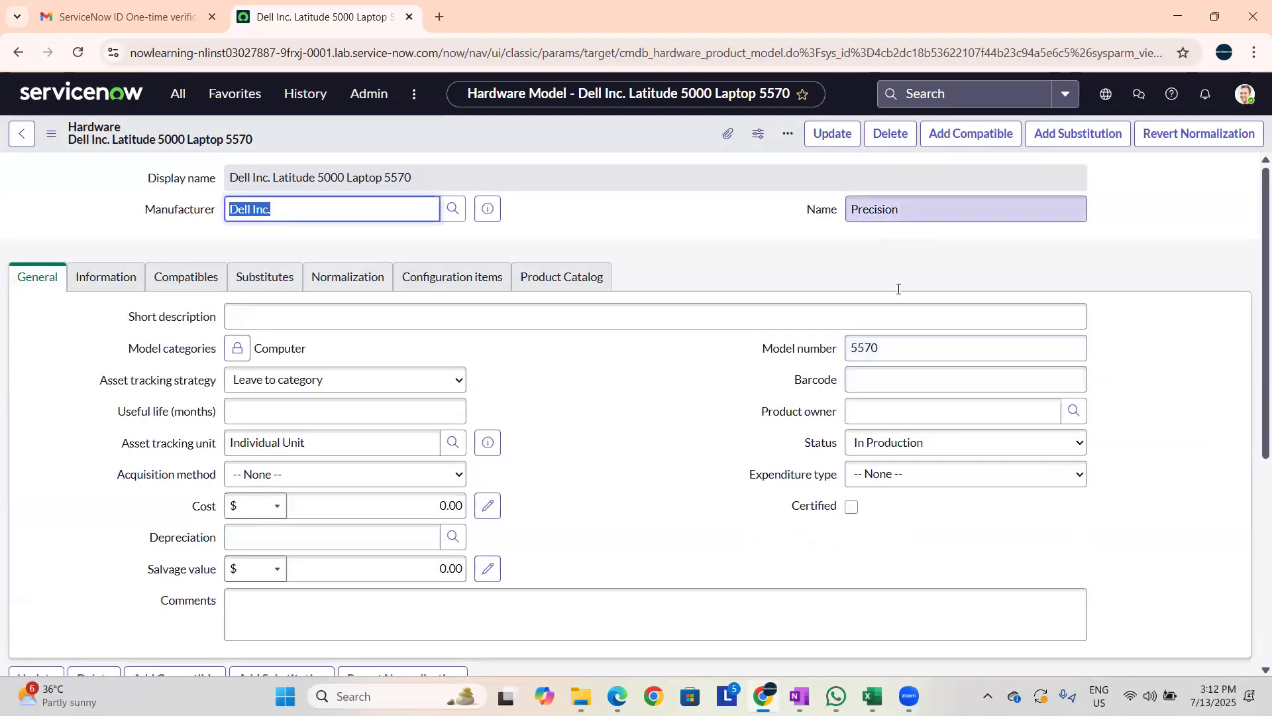
Set the copied hardware model's model number to 5570 Latitude and save the record.
left_click(901, 348)
type("Lat")
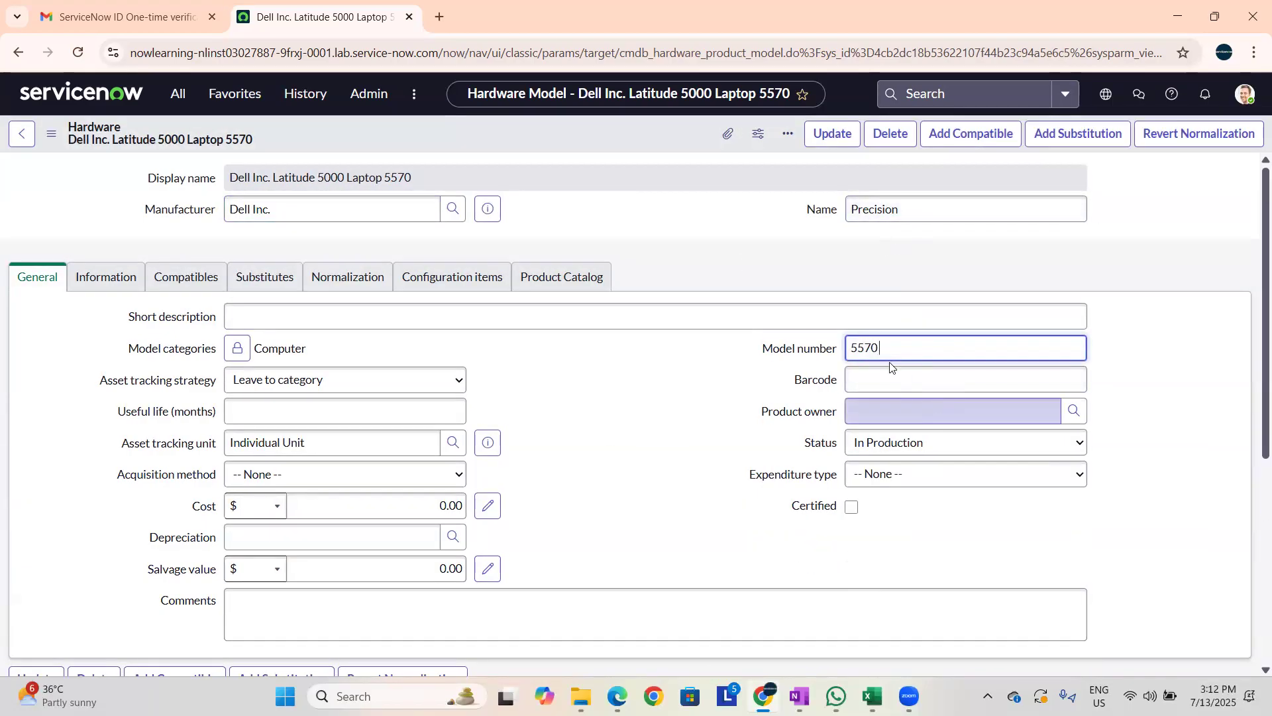
type("itude")
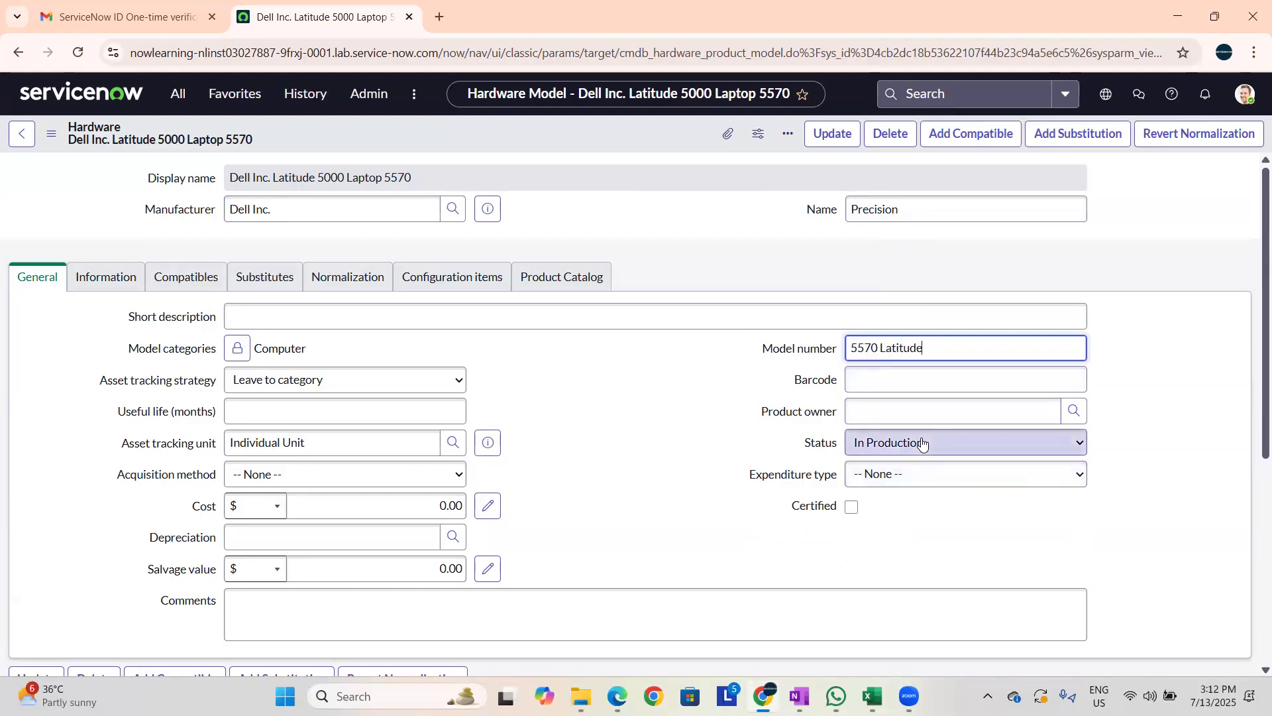
left_click(868, 209)
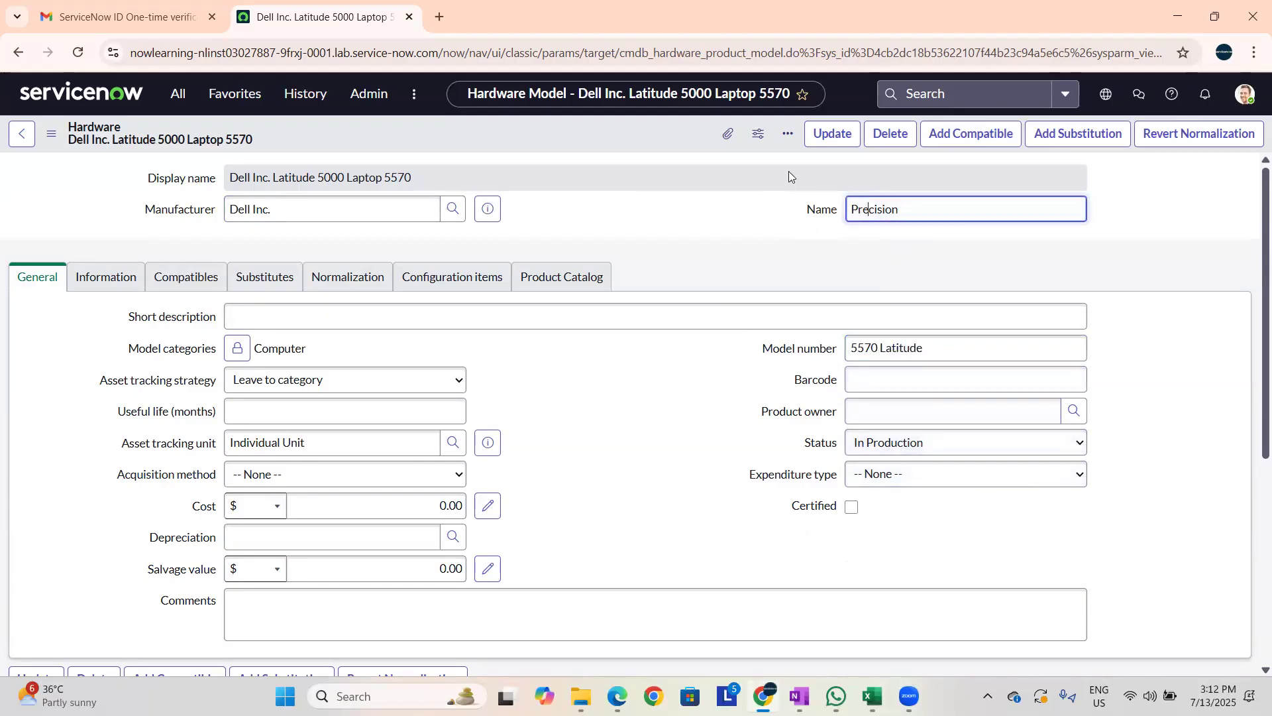
right_click(631, 127)
left_click(653, 136)
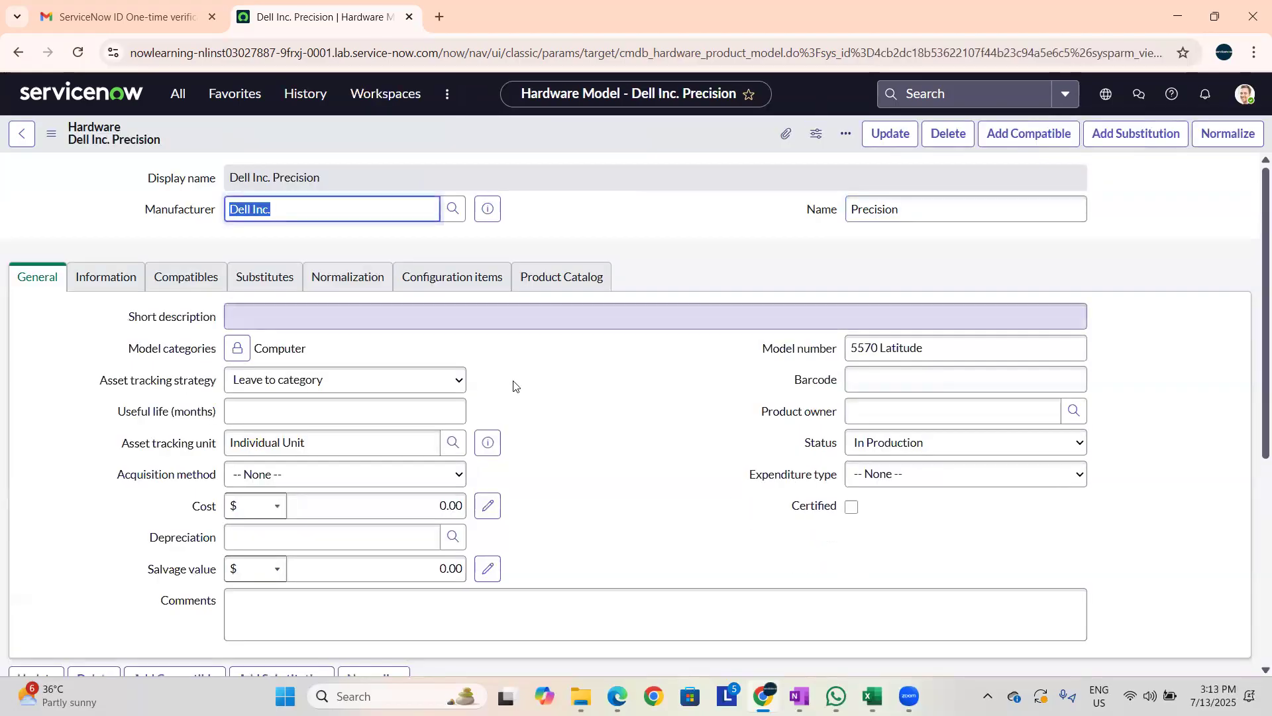
Check the normalization status of the copied model and compare it with the model's general details.
left_click(346, 276)
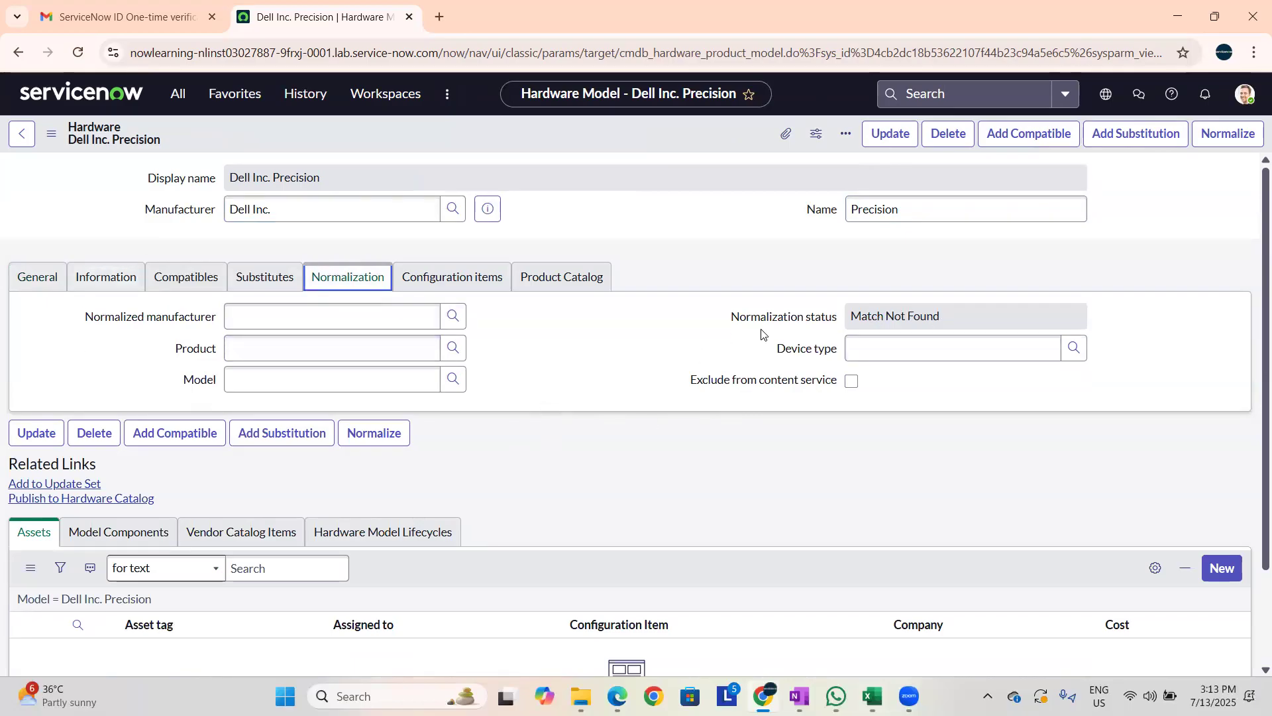
left_click(30, 279)
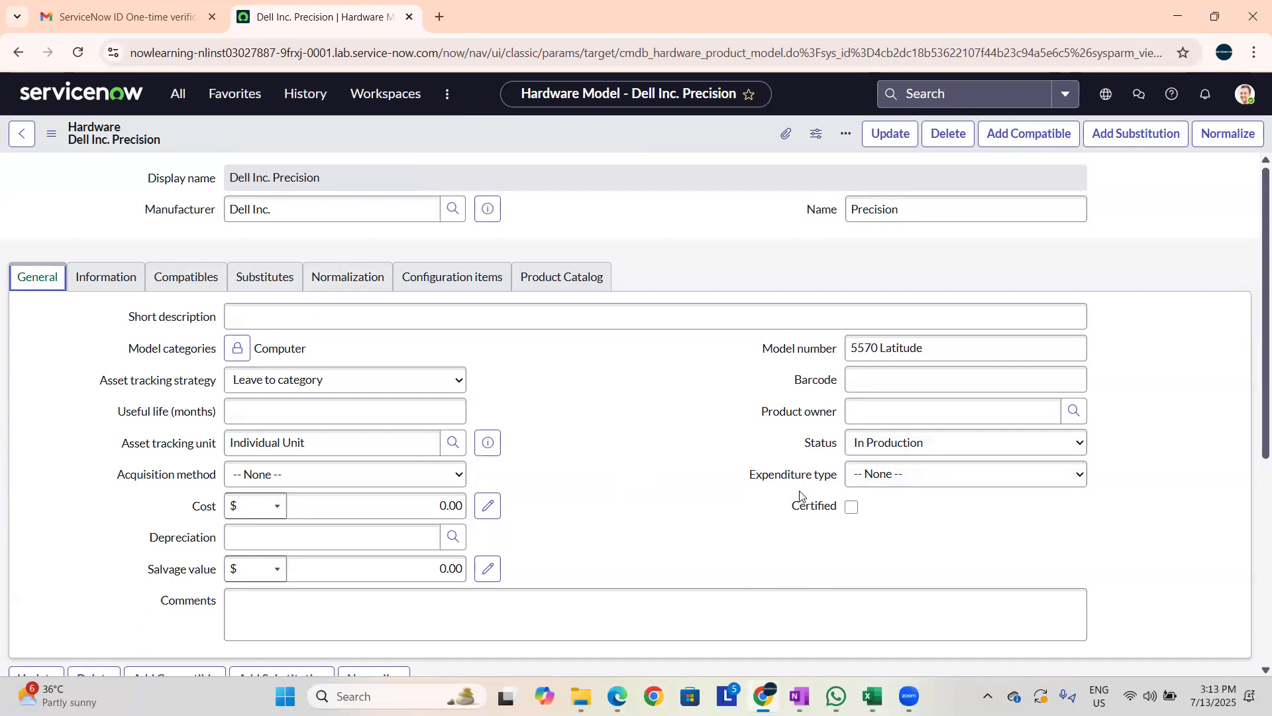
left_click(349, 279)
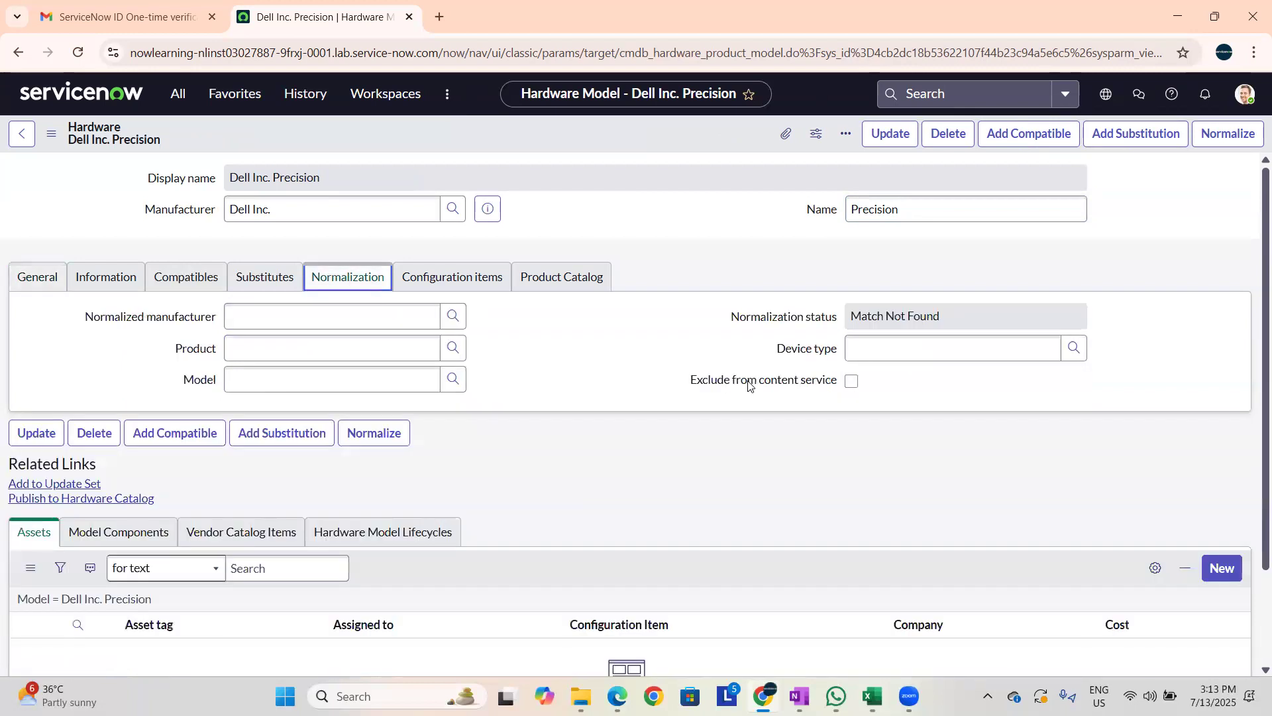
Replace the copied hardware model's model number with 7480.
left_click(33, 281)
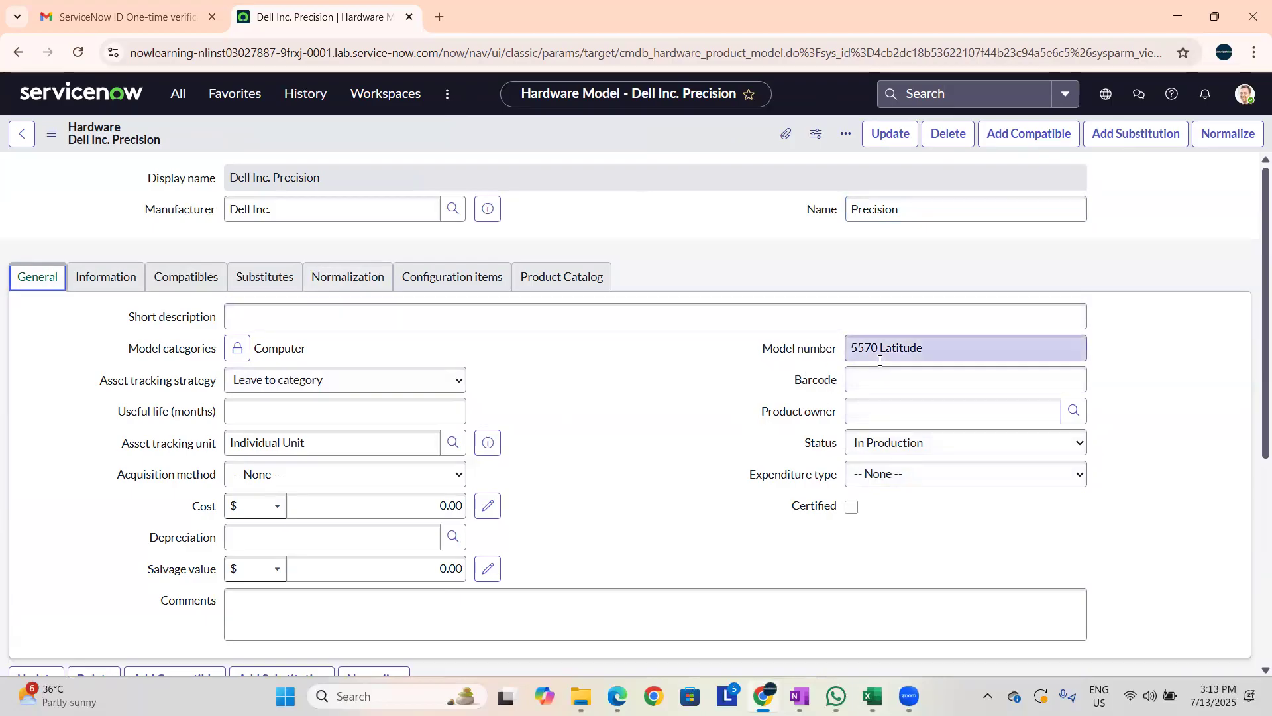
double_click(903, 351)
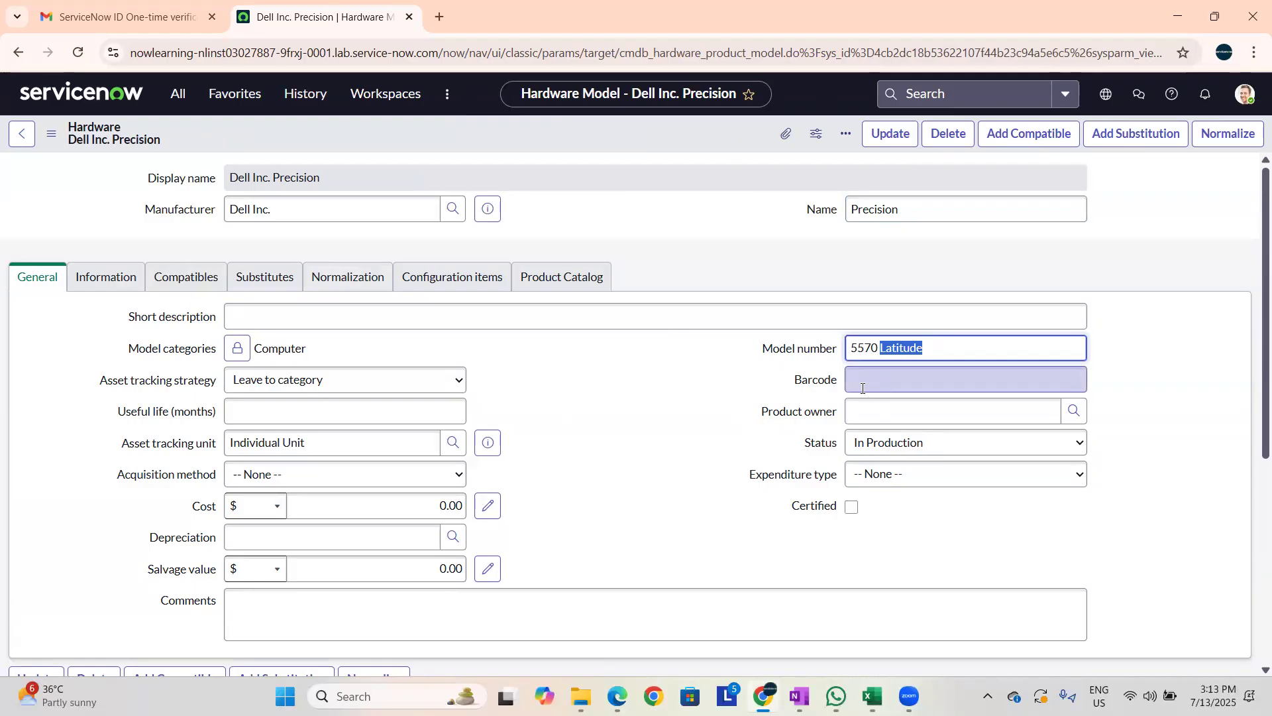
key("BackSpace")
key("BackSpace")
key("BackSpace")
key("BackSpace")
key("BackSpace")
key("BackSpace")
type("7480")
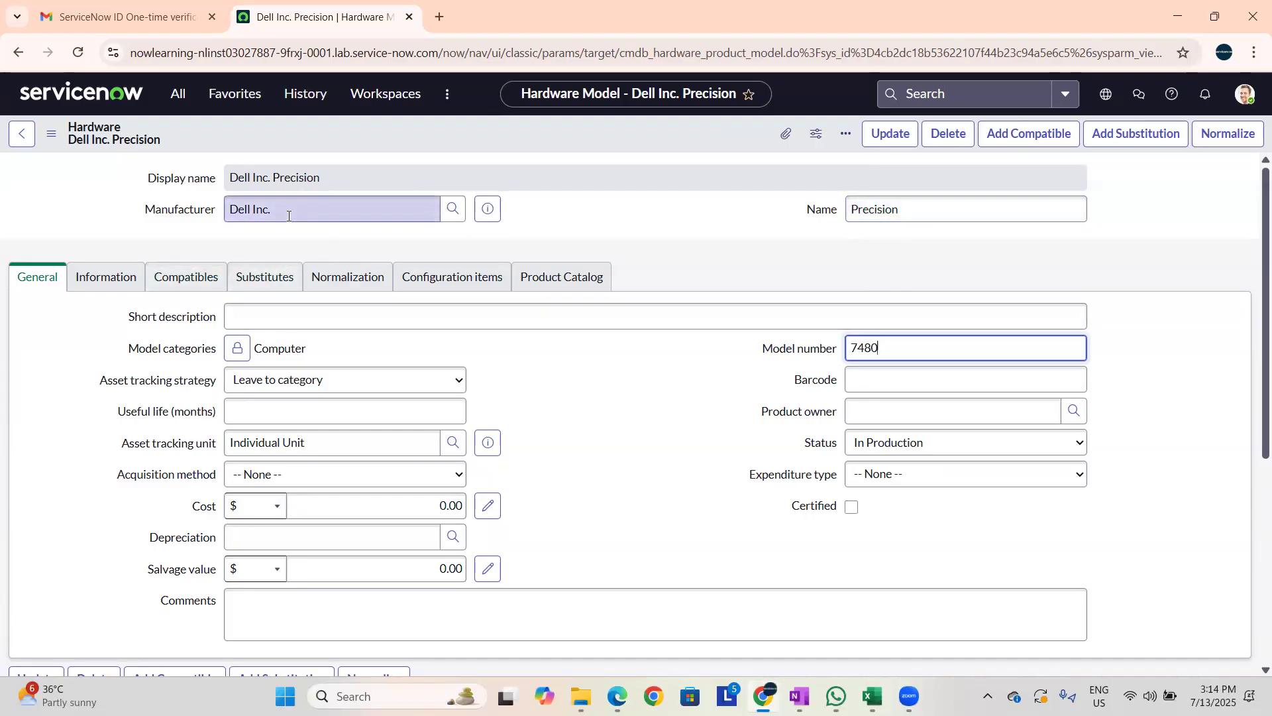
Review the empty normalization fields of the Dell Precision model alongside its edited general details.
left_click(351, 290)
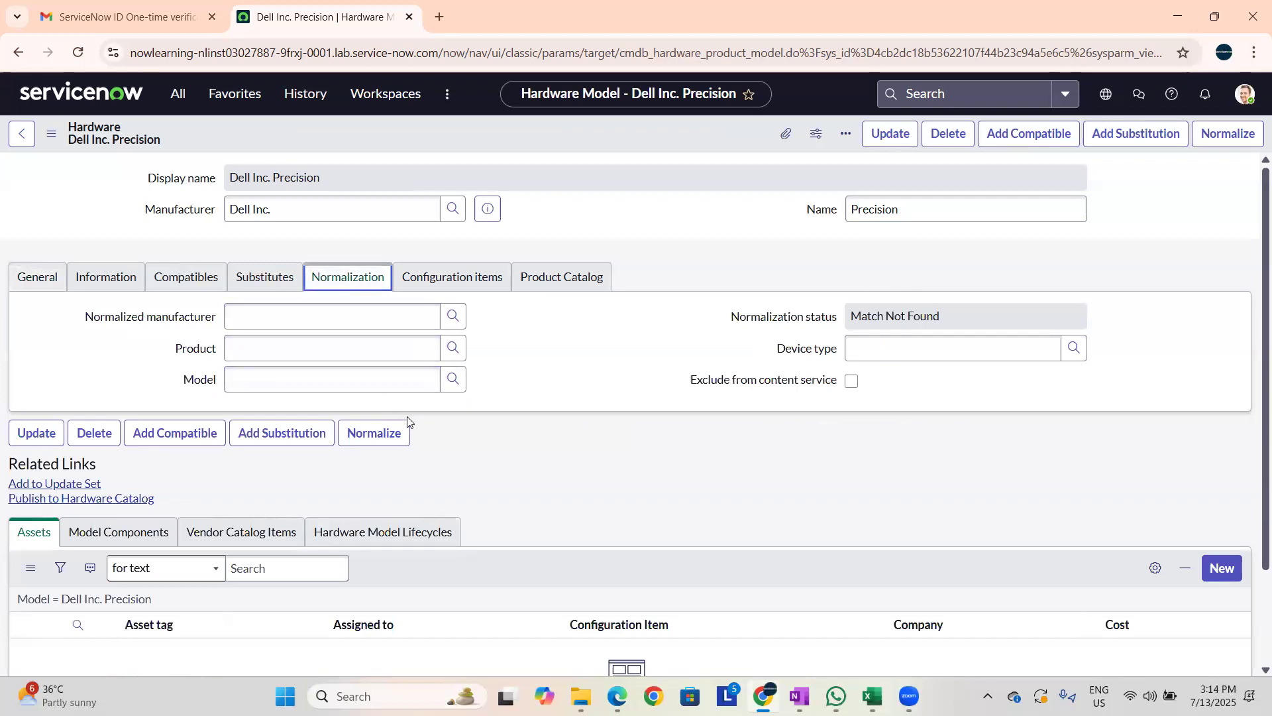
left_click(43, 277)
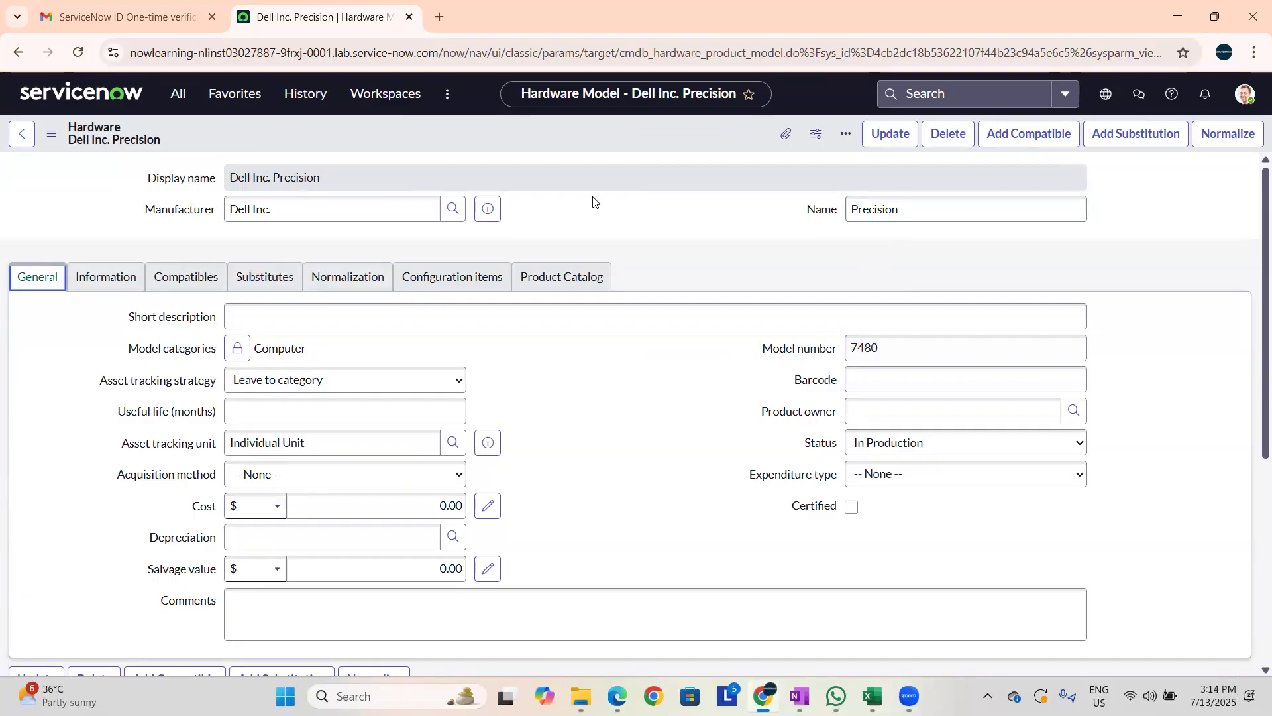
left_click(309, 282)
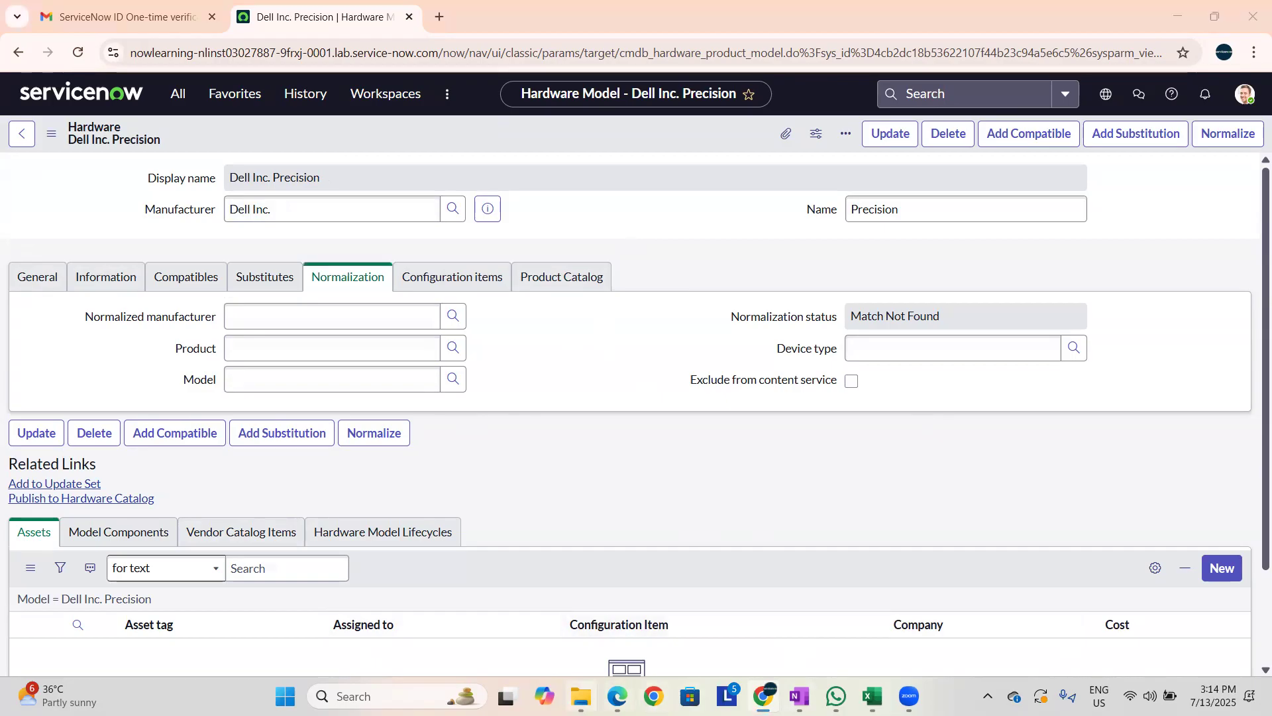
Open ServiceNow SAM.pdf from File Explorer and read through the Software Asset Management course outline, labs and intended audience.
left_click(581, 696)
double_click(271, 199)
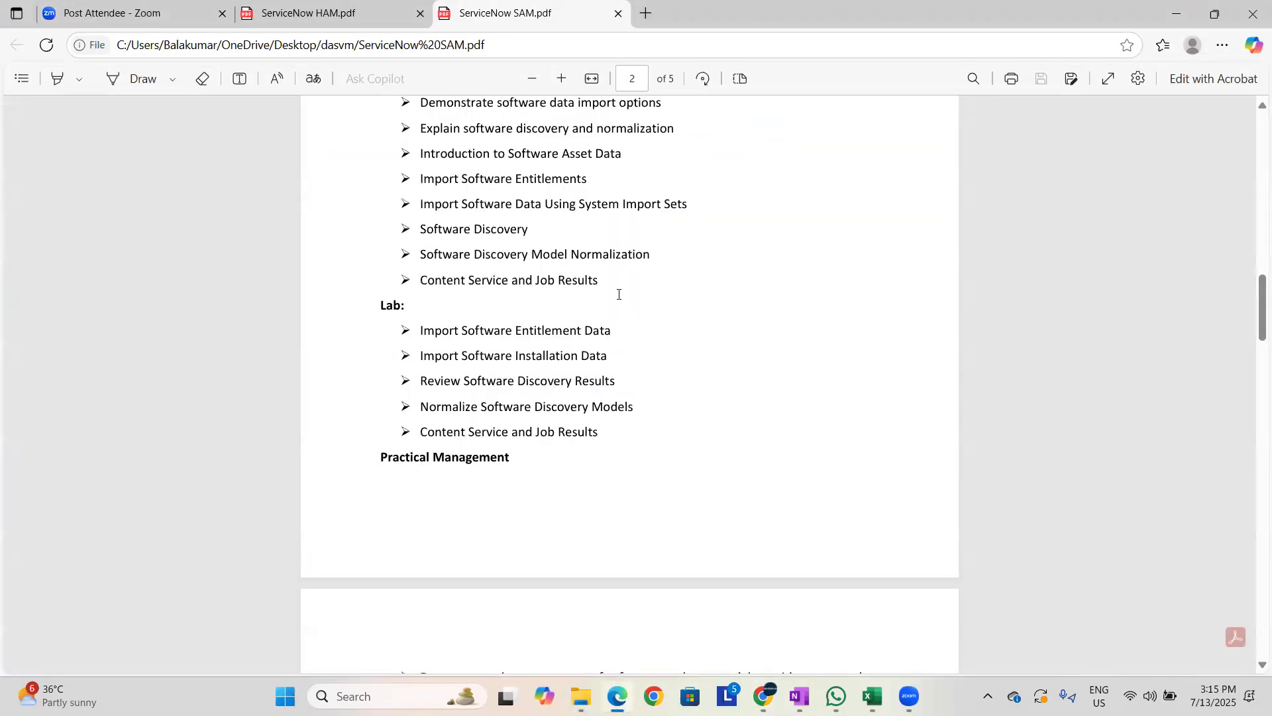
scroll(681, 285, "up", 15)
scroll(689, 295, "down", 2)
scroll(692, 300, "down", 10)
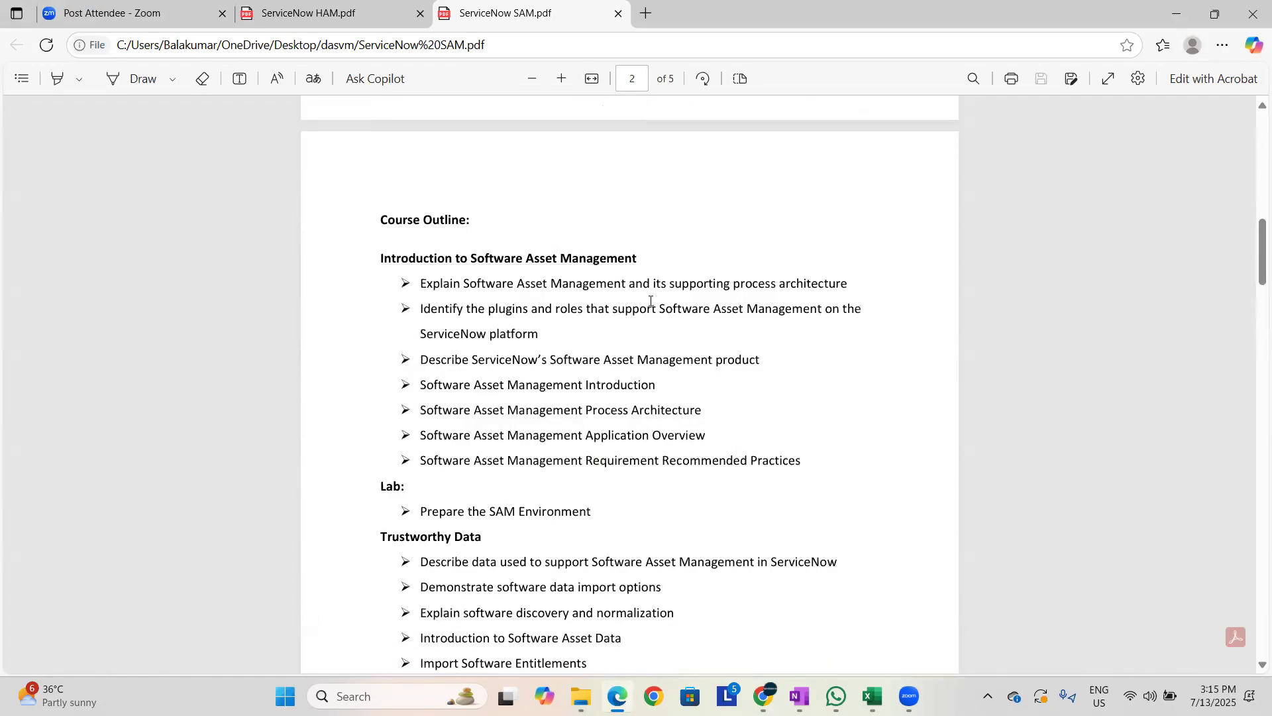
scroll(650, 301, "down", 5)
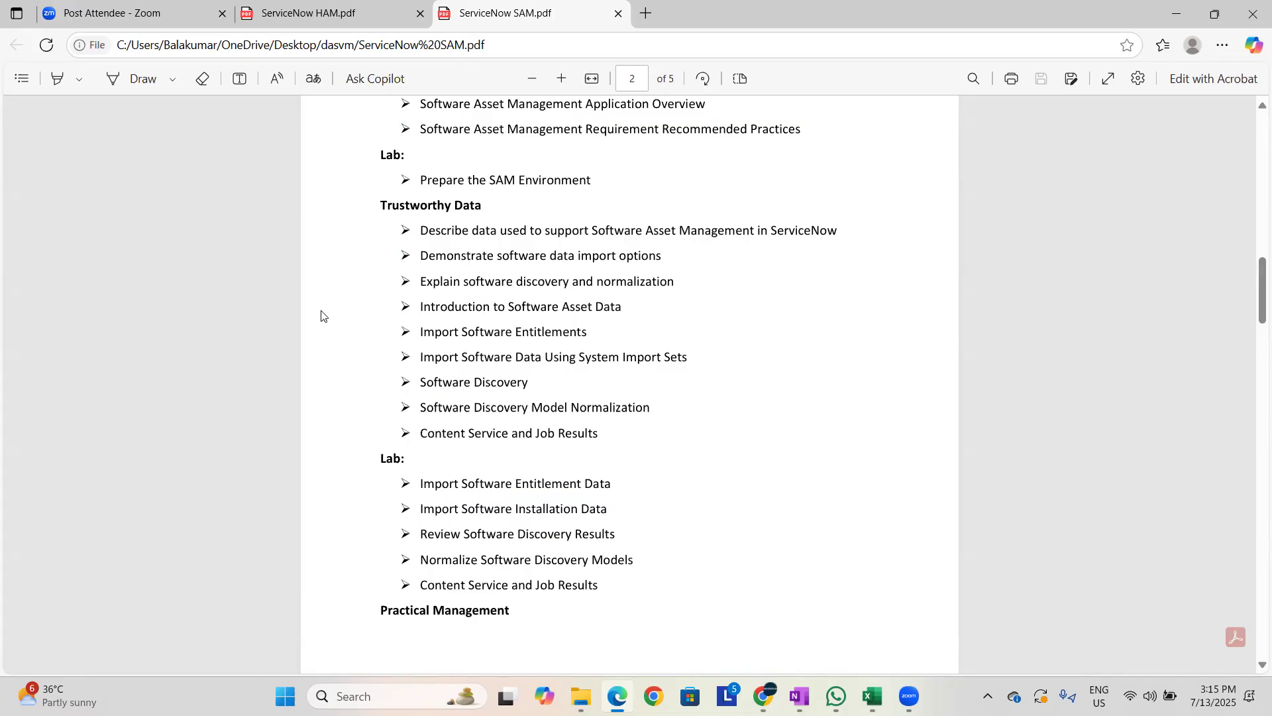
scroll(519, 466, "down", 1)
scroll(517, 460, "down", 5)
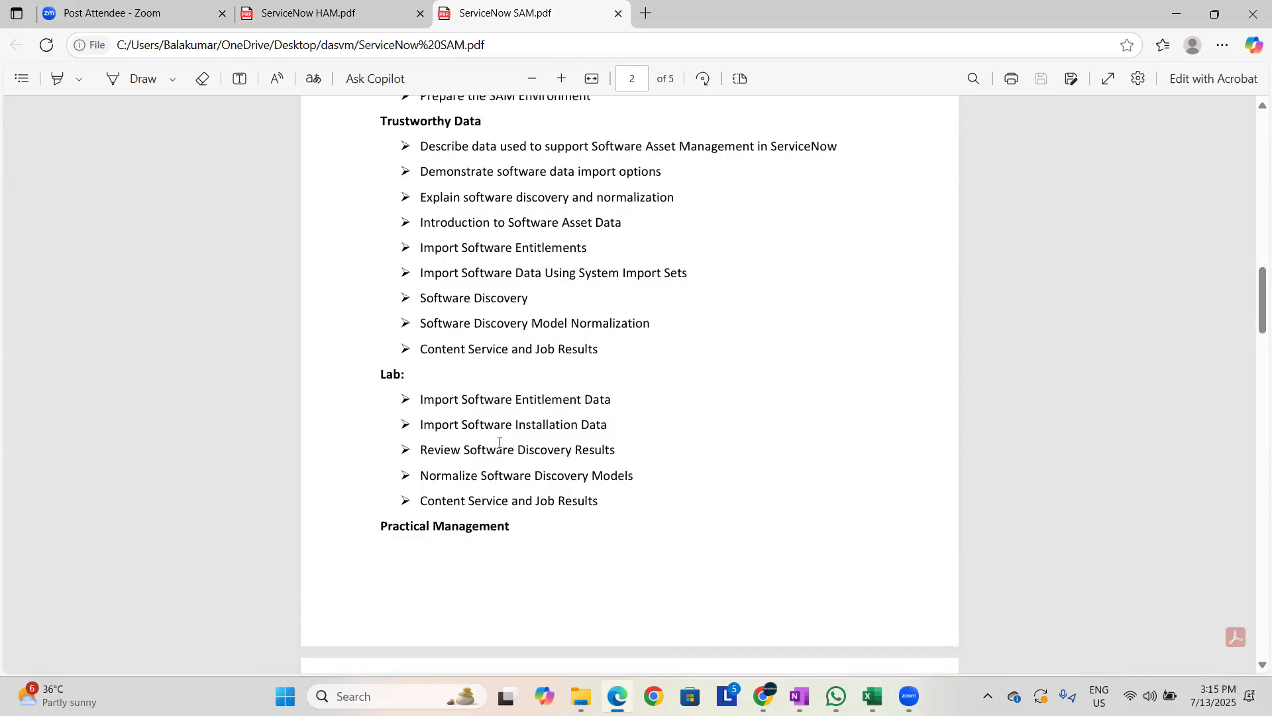
scroll(557, 487, "down", 1)
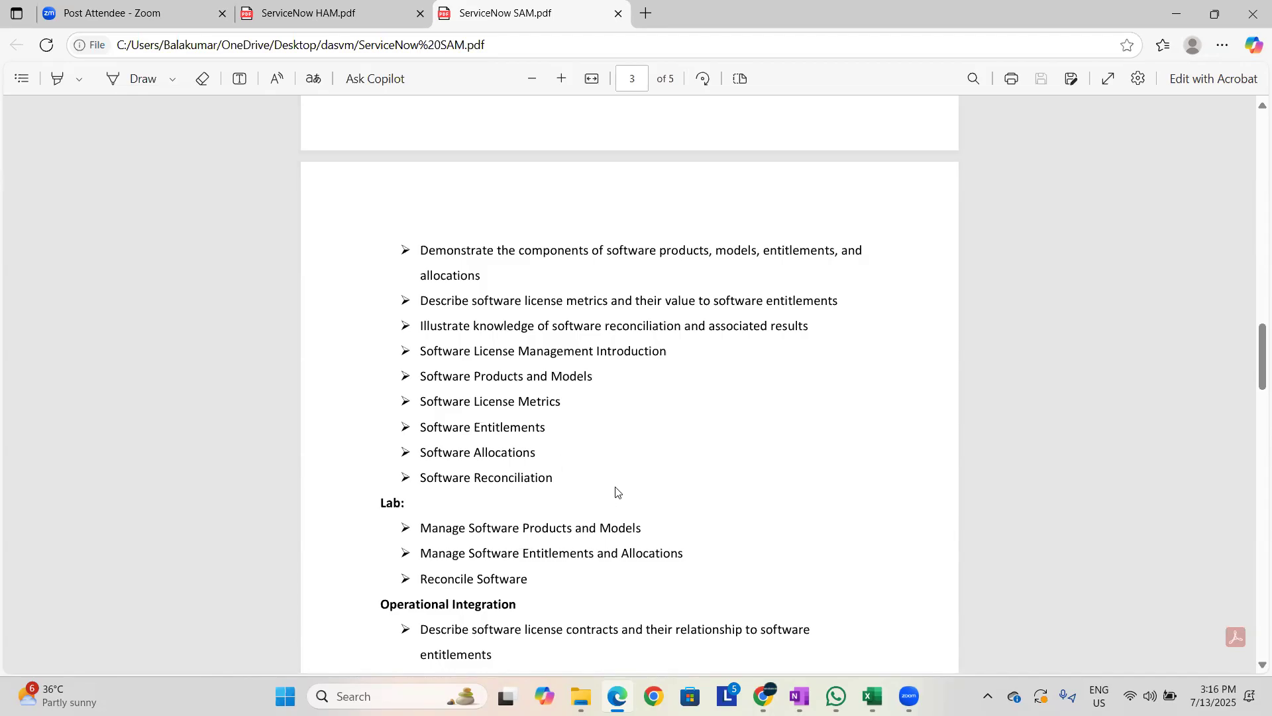
scroll(733, 446, "down", 4)
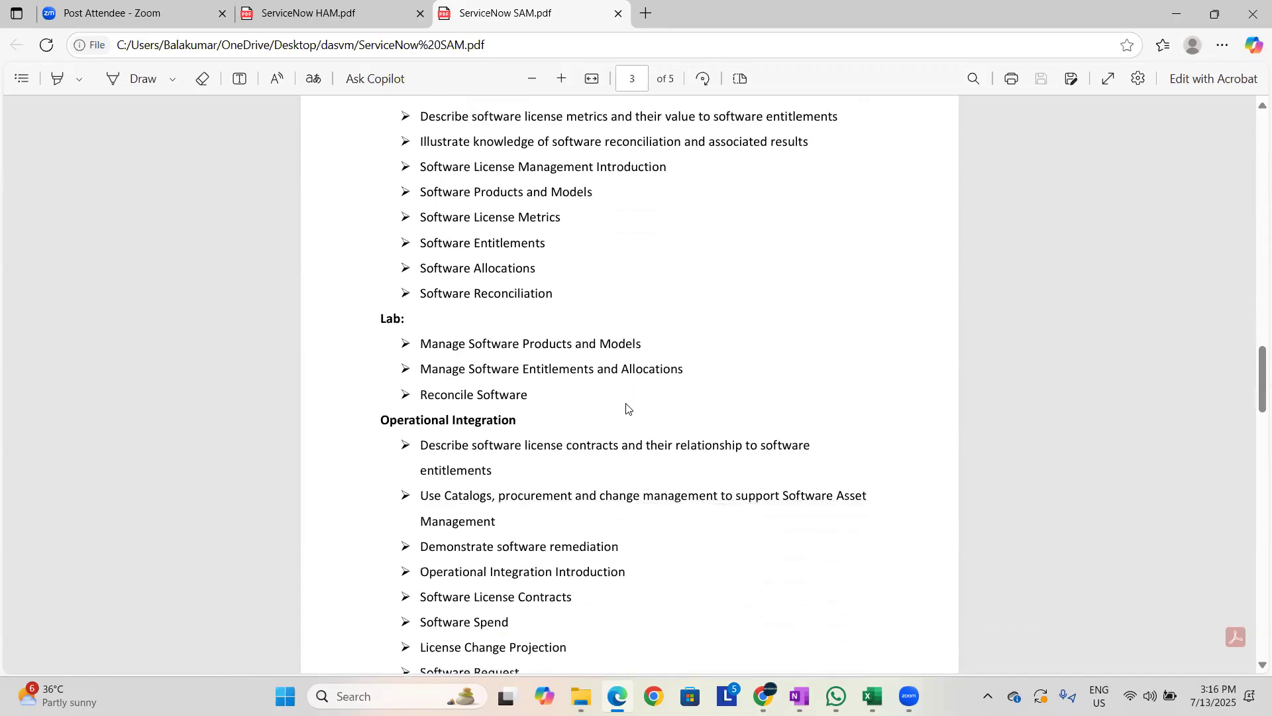
scroll(683, 445, "down", 12)
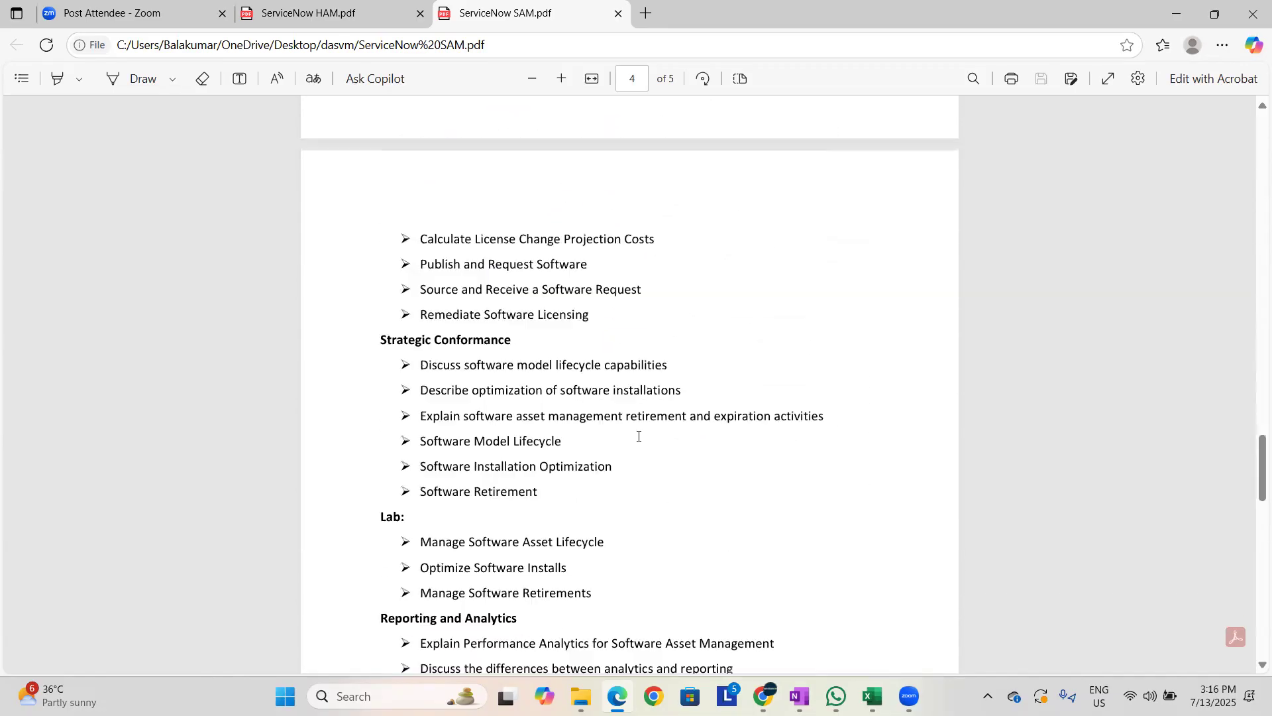
scroll(639, 441, "down", 12)
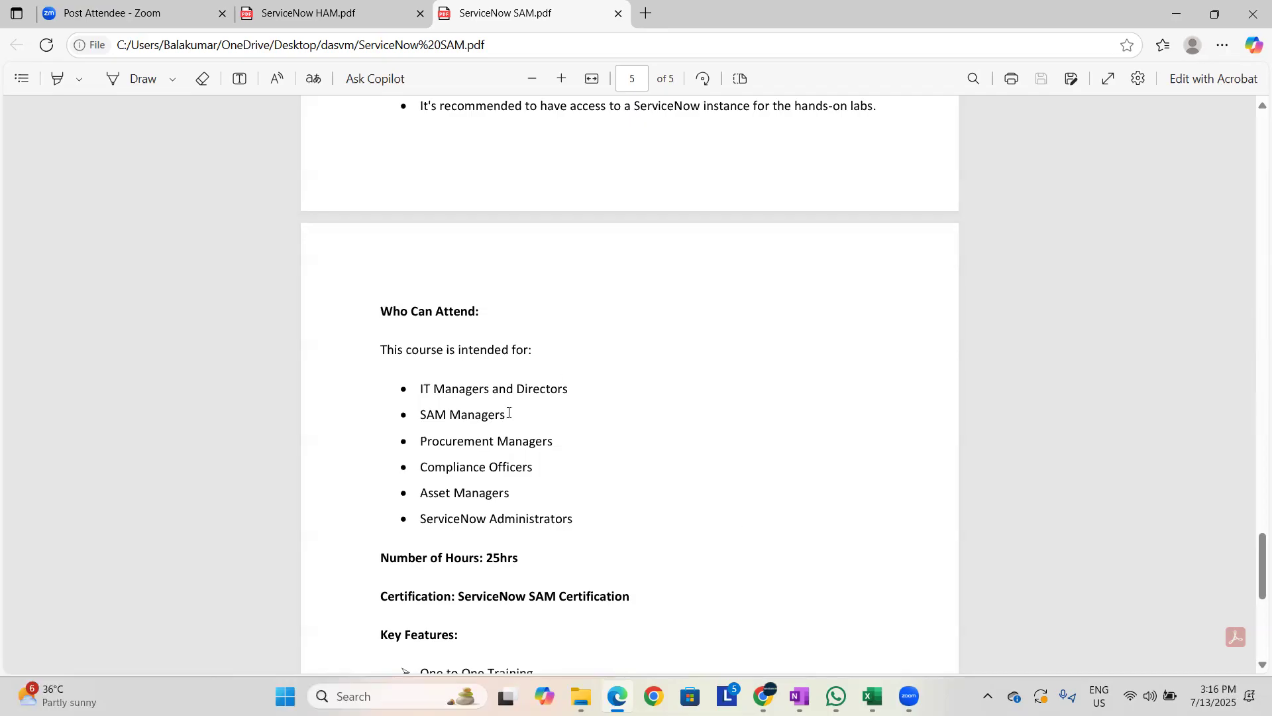
scroll(509, 413, "up", 15)
scroll(500, 405, "up", 13)
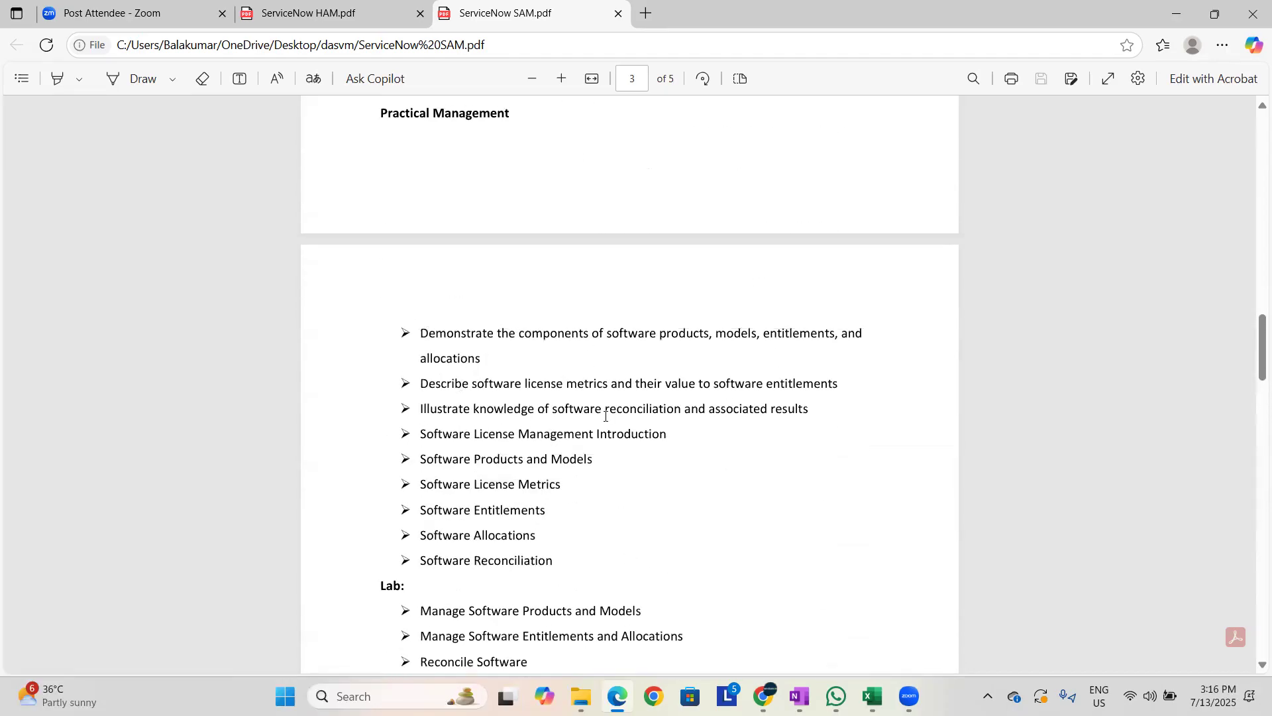
scroll(491, 321, "down", 20)
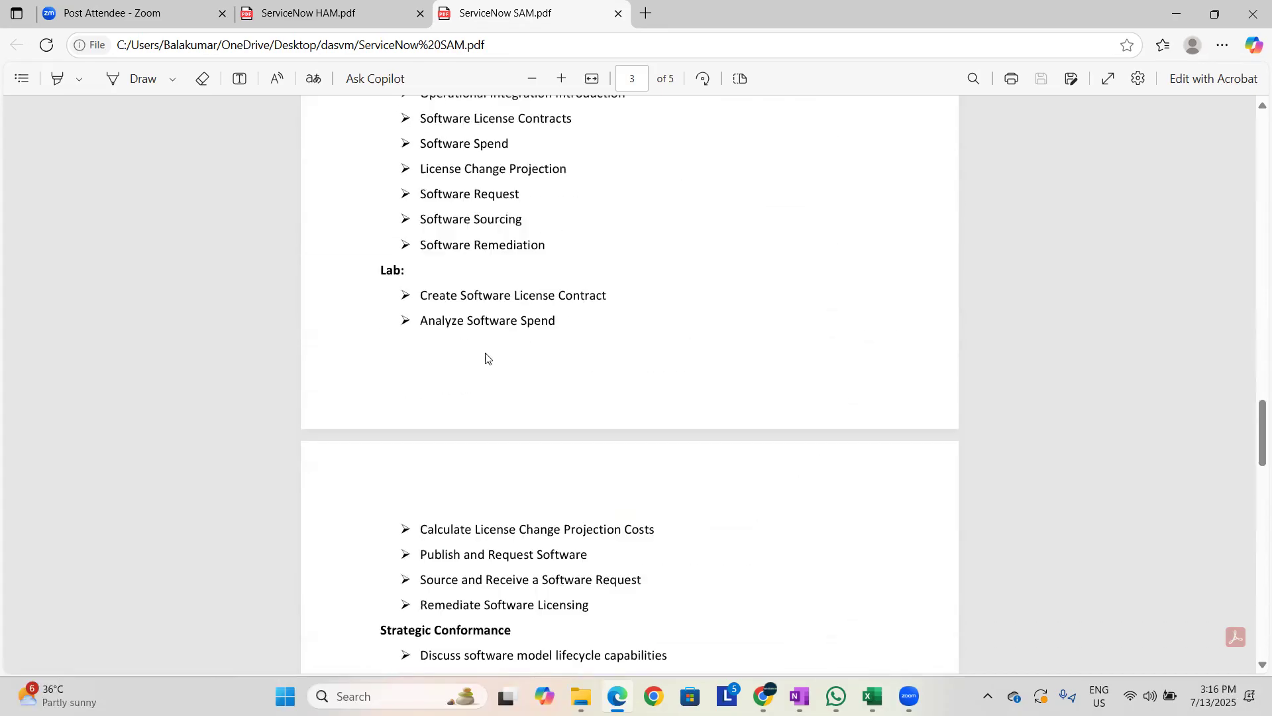
Return from the course outline to ServiceNow and open the software Reclamation Rules list, discarding the unsaved hardware model changes.
scroll(501, 381, "down", 3)
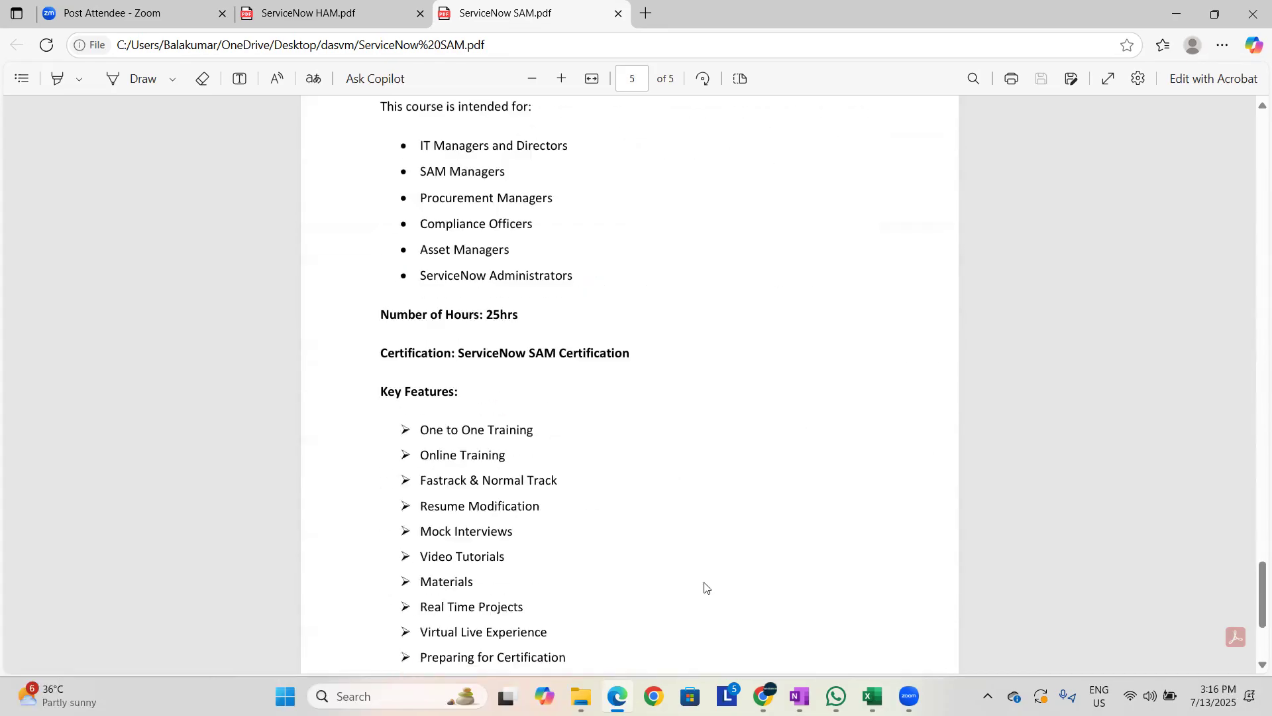
left_click(764, 696)
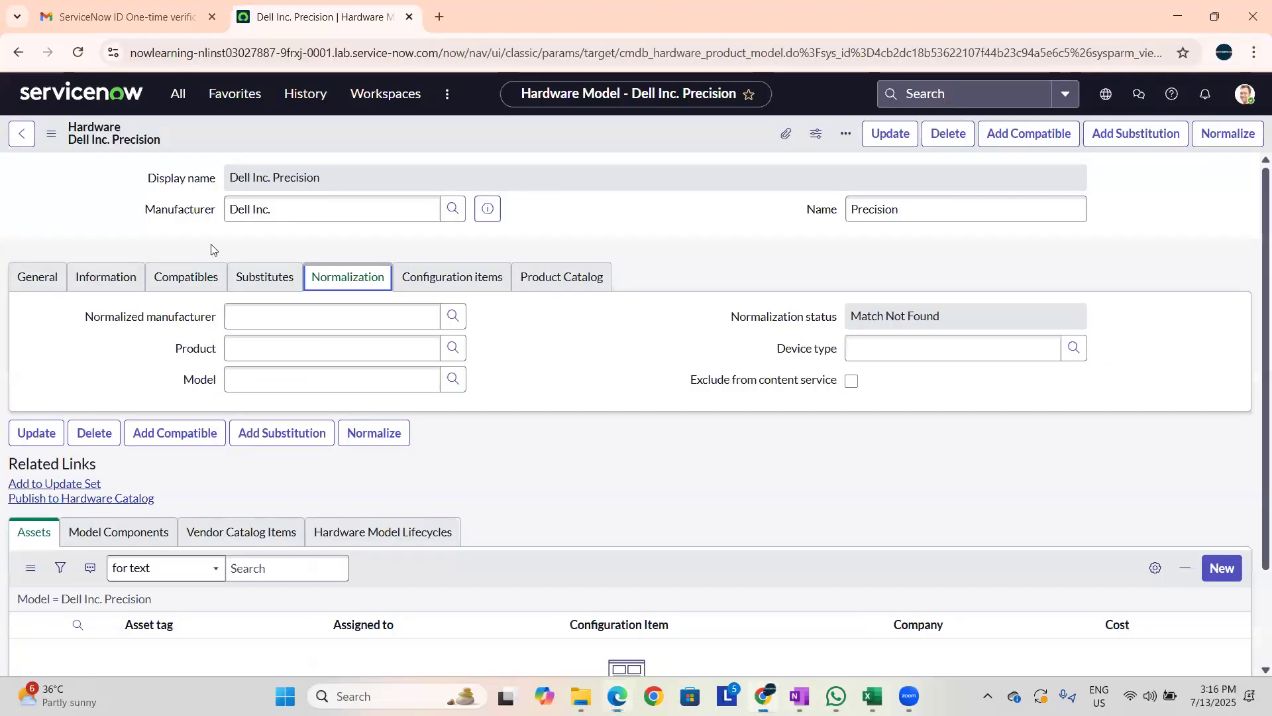
left_click(178, 93)
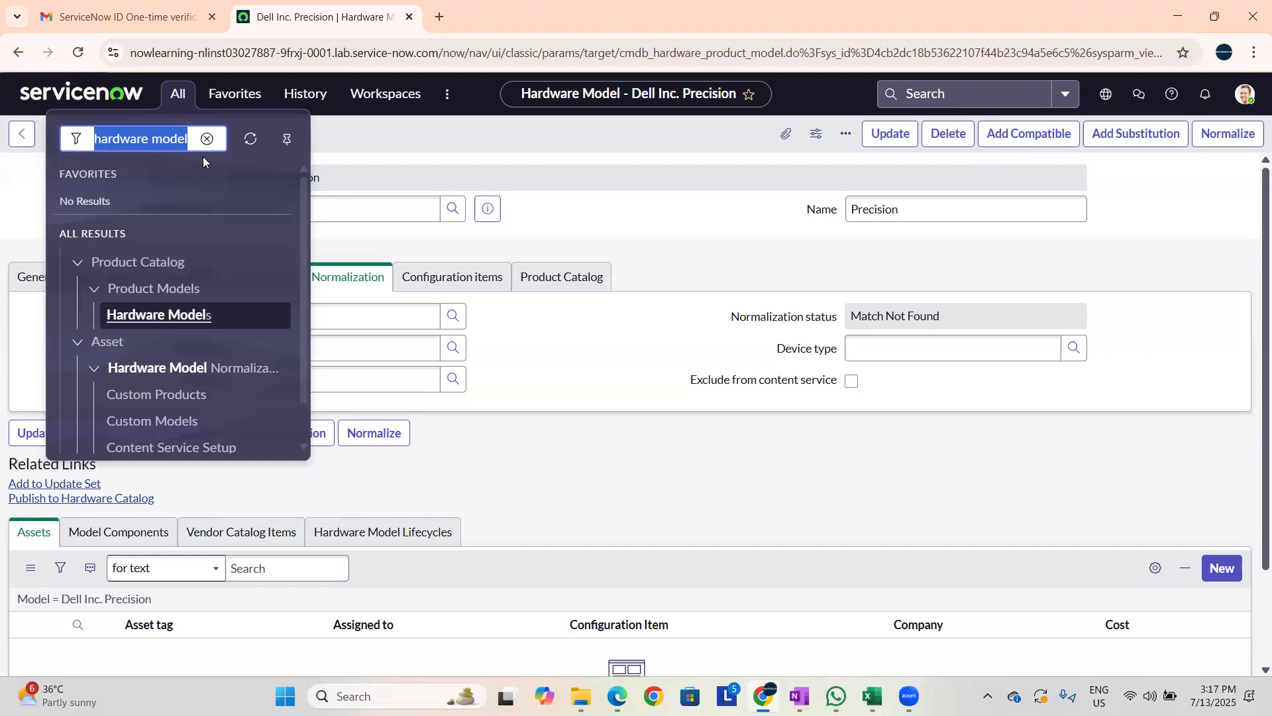
type("rec")
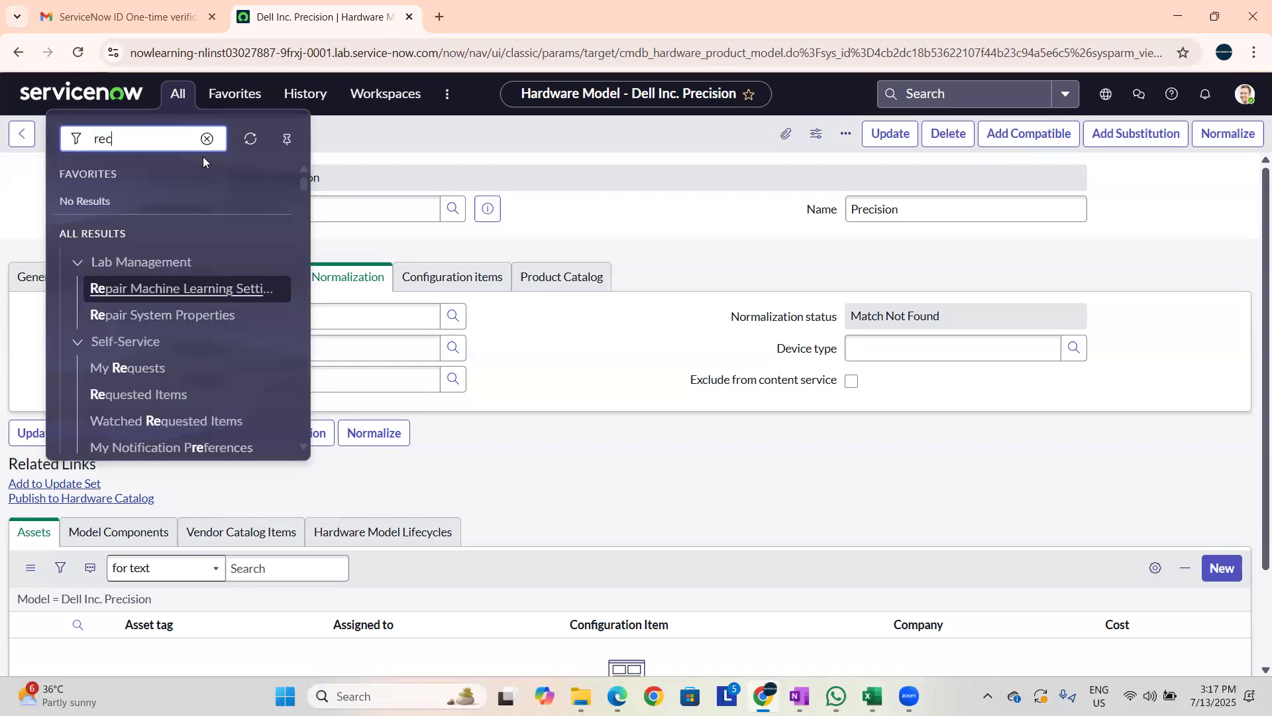
type("lamati")
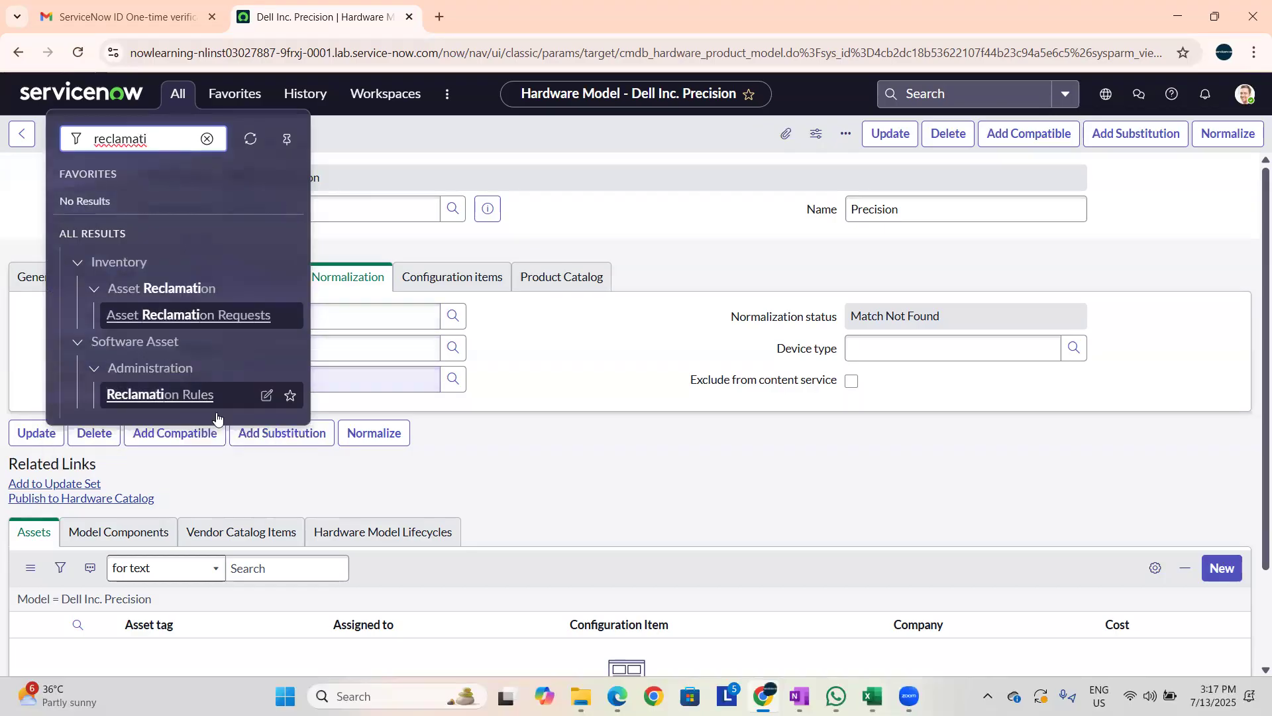
left_click(161, 397)
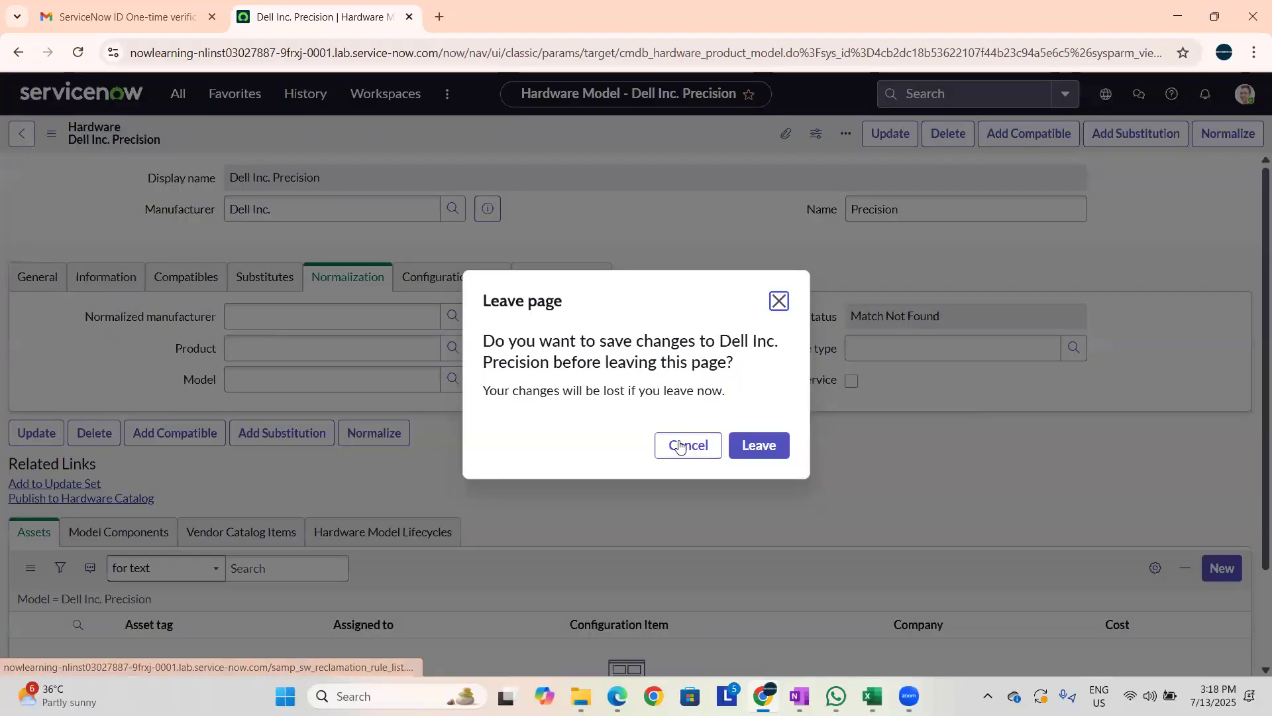
left_click(774, 451)
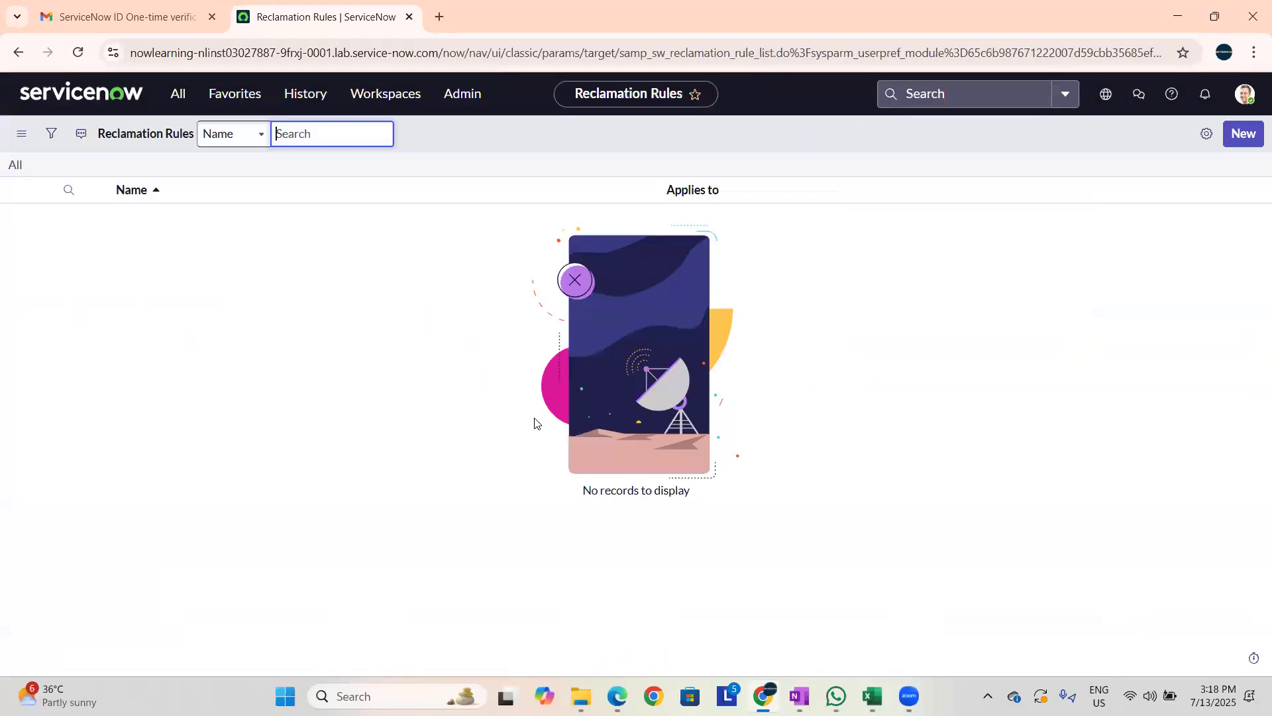
Start a new reclamation rule named Adobe that applies to Installed Software.
left_click(1250, 142)
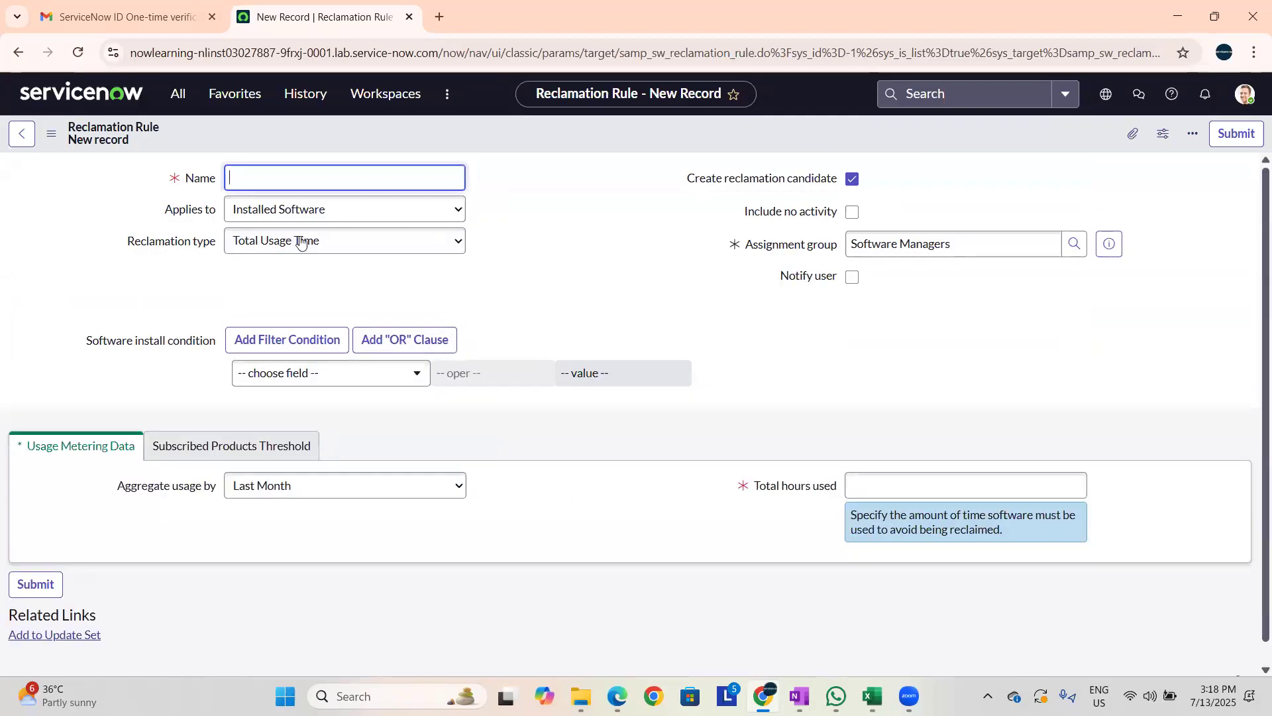
left_click(267, 179)
type("Adobe")
left_click(362, 211)
left_click(364, 210)
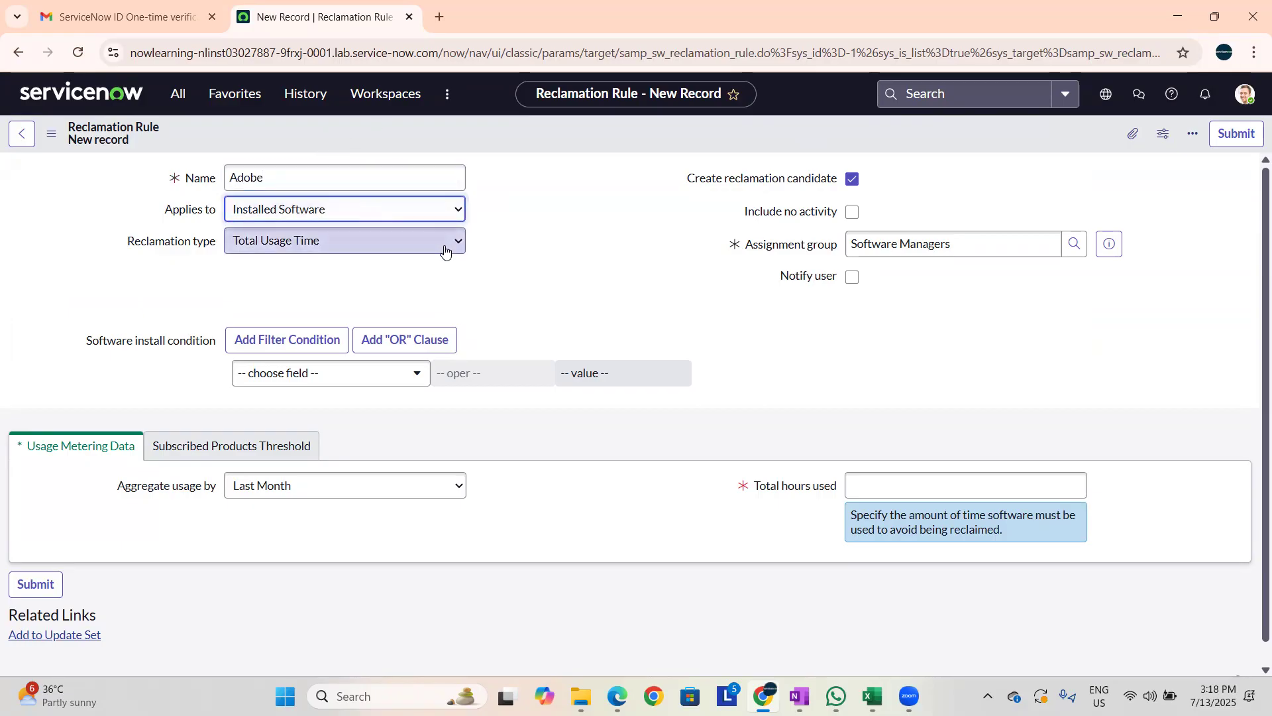
Set the rule's reclamation type to Total Usage Time, aggregating usage by Last Month with 1 total hour used.
left_click(148, 257)
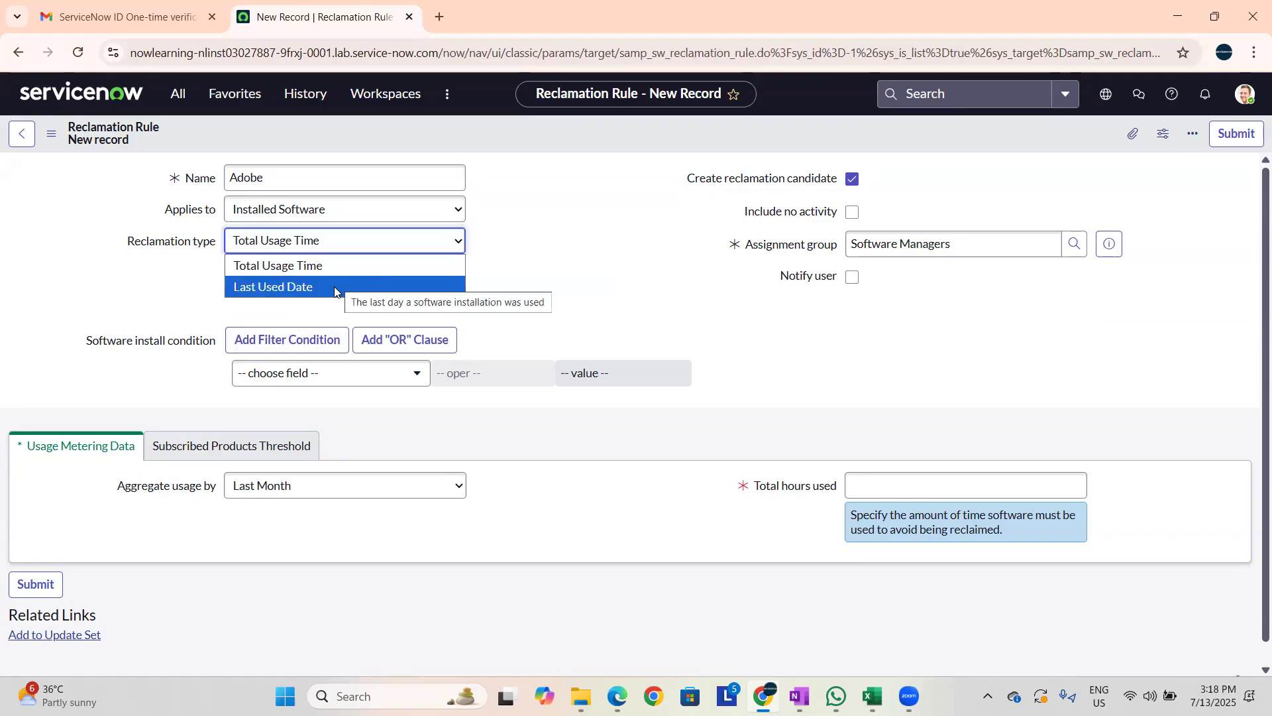
left_click(311, 265)
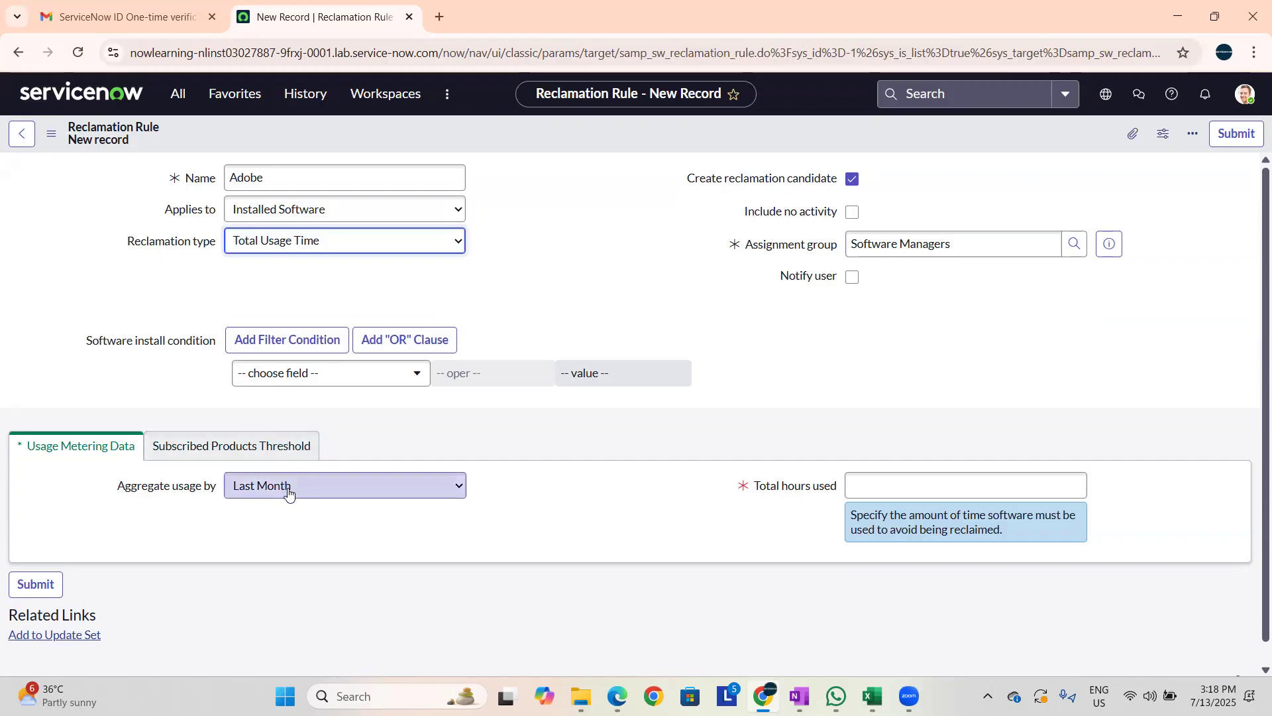
left_click(254, 500)
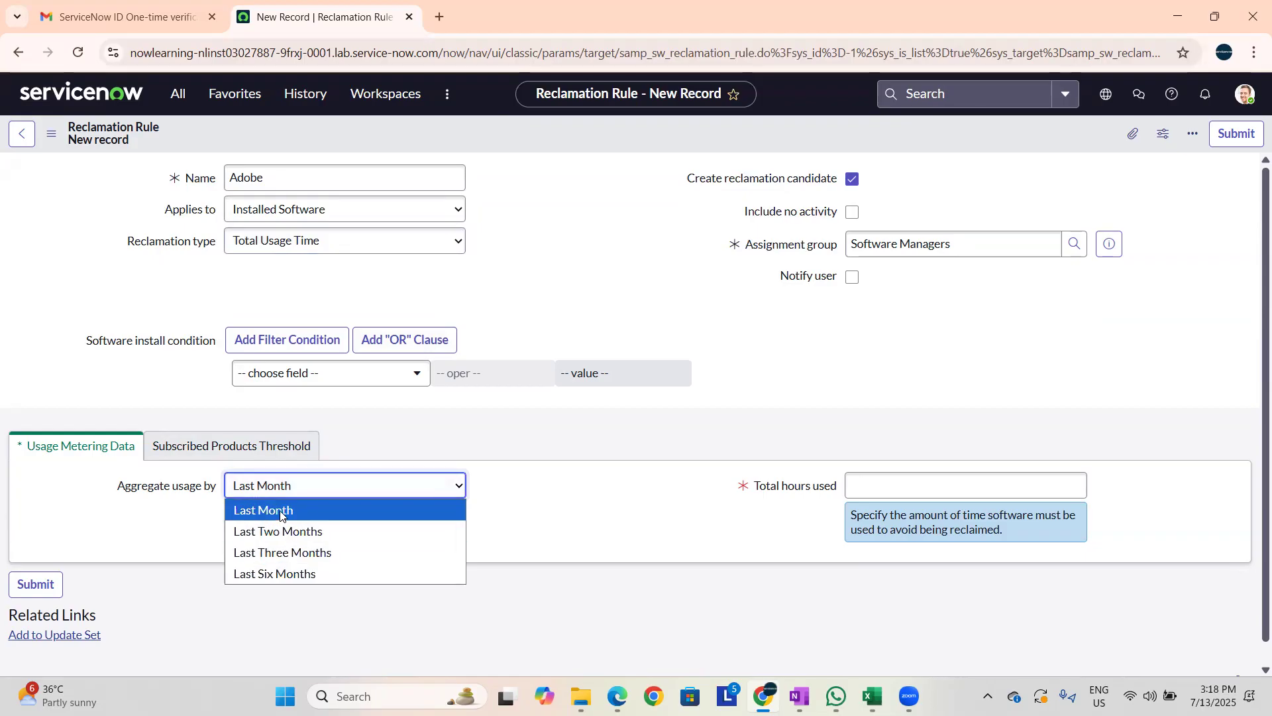
left_click(883, 485)
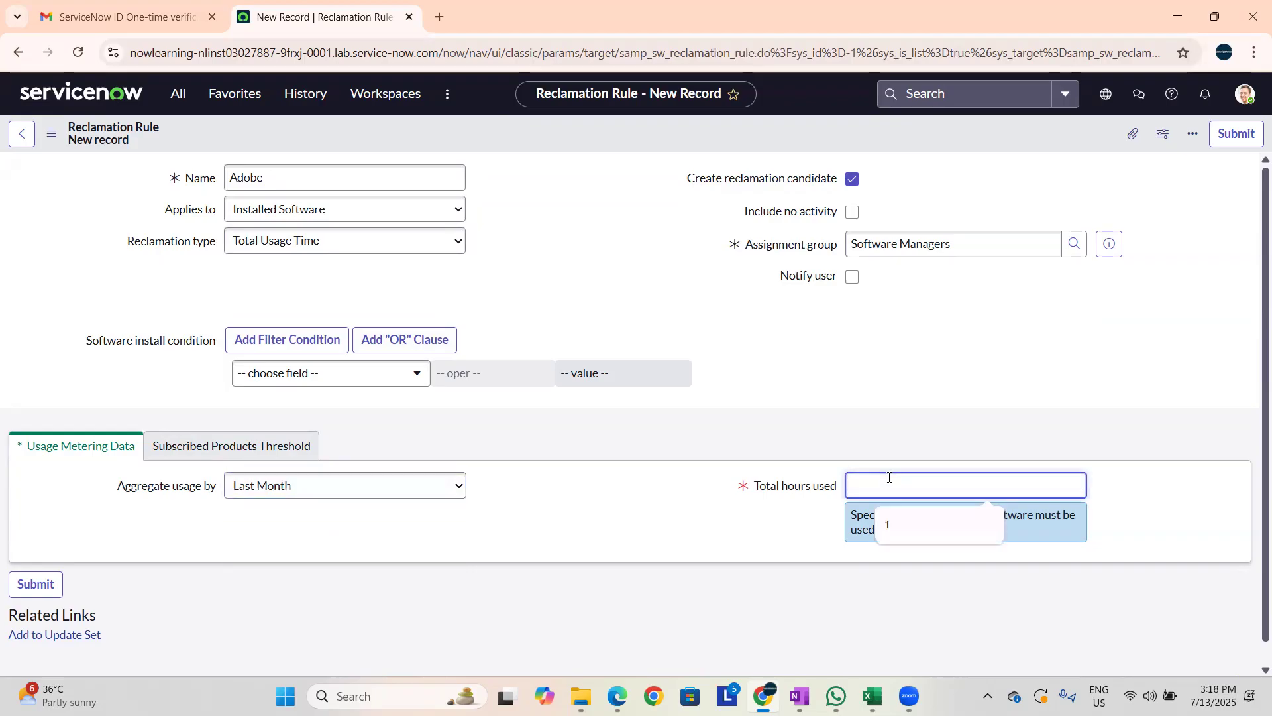
type("1")
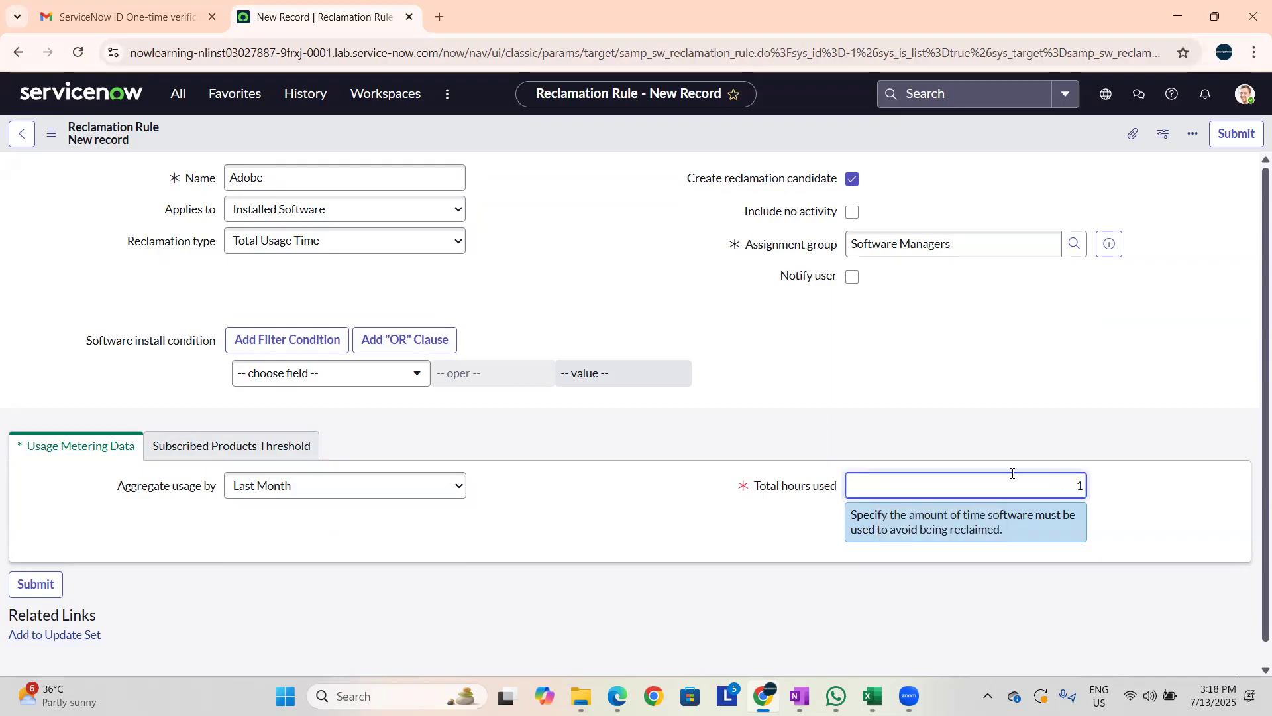
left_click(966, 431)
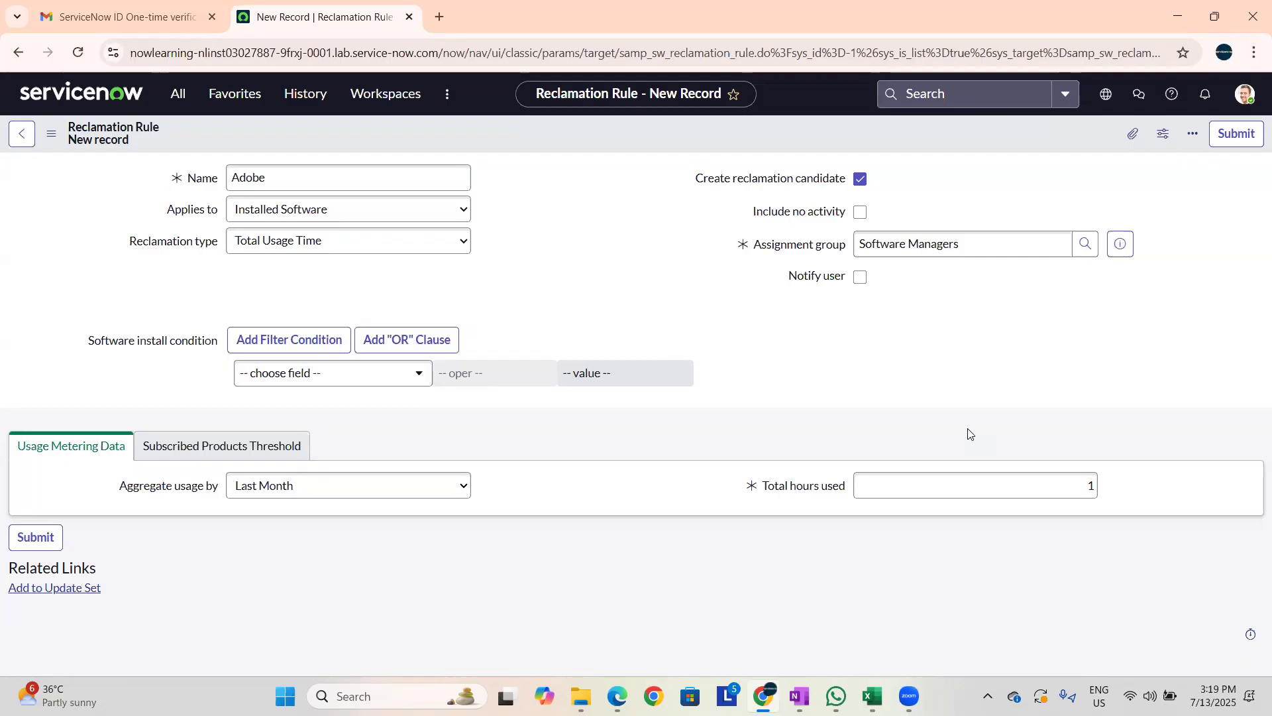
Change the rule's reclamation type to Last Used Date, with last used before set to One Month Ago.
left_click(378, 245)
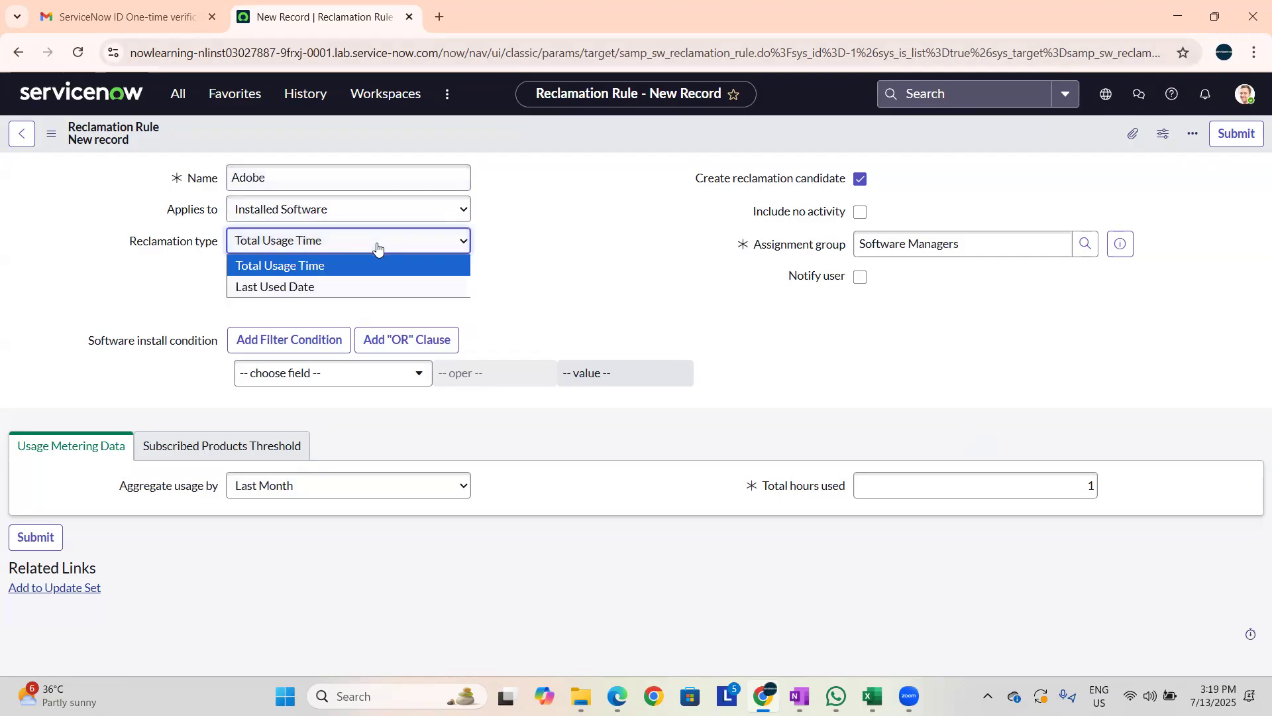
left_click(381, 282)
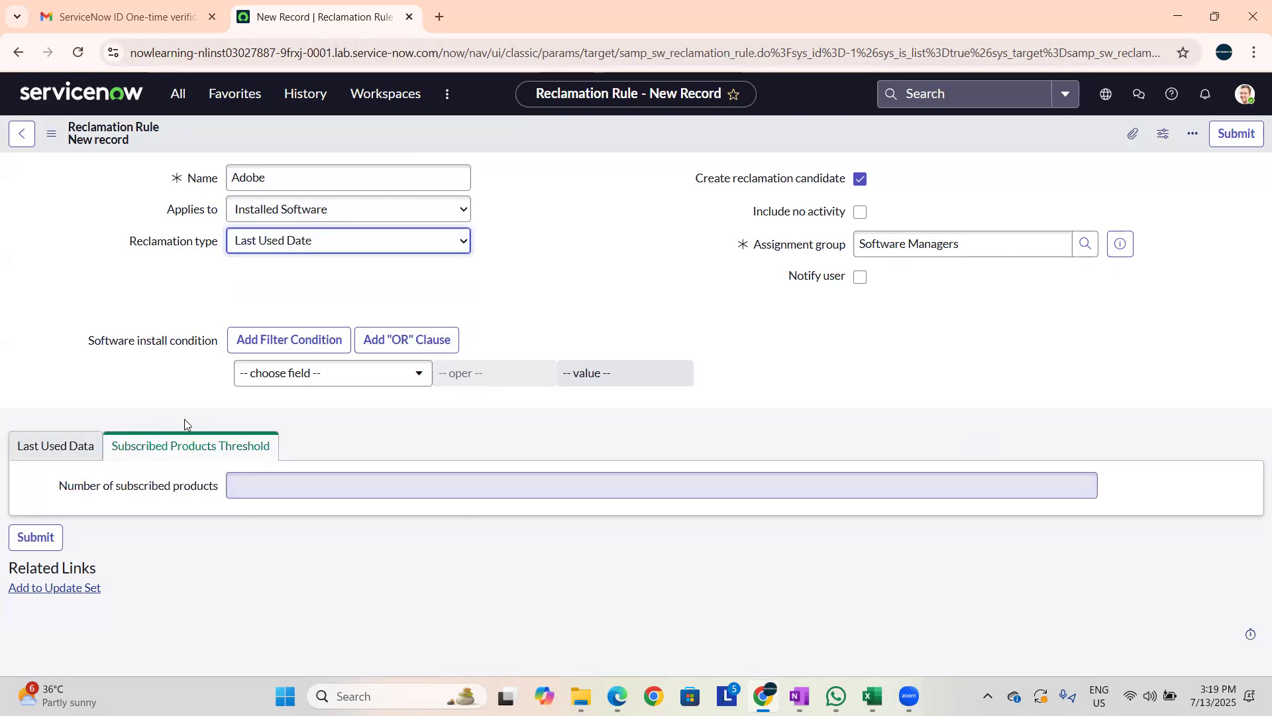
left_click(70, 447)
left_click(289, 489)
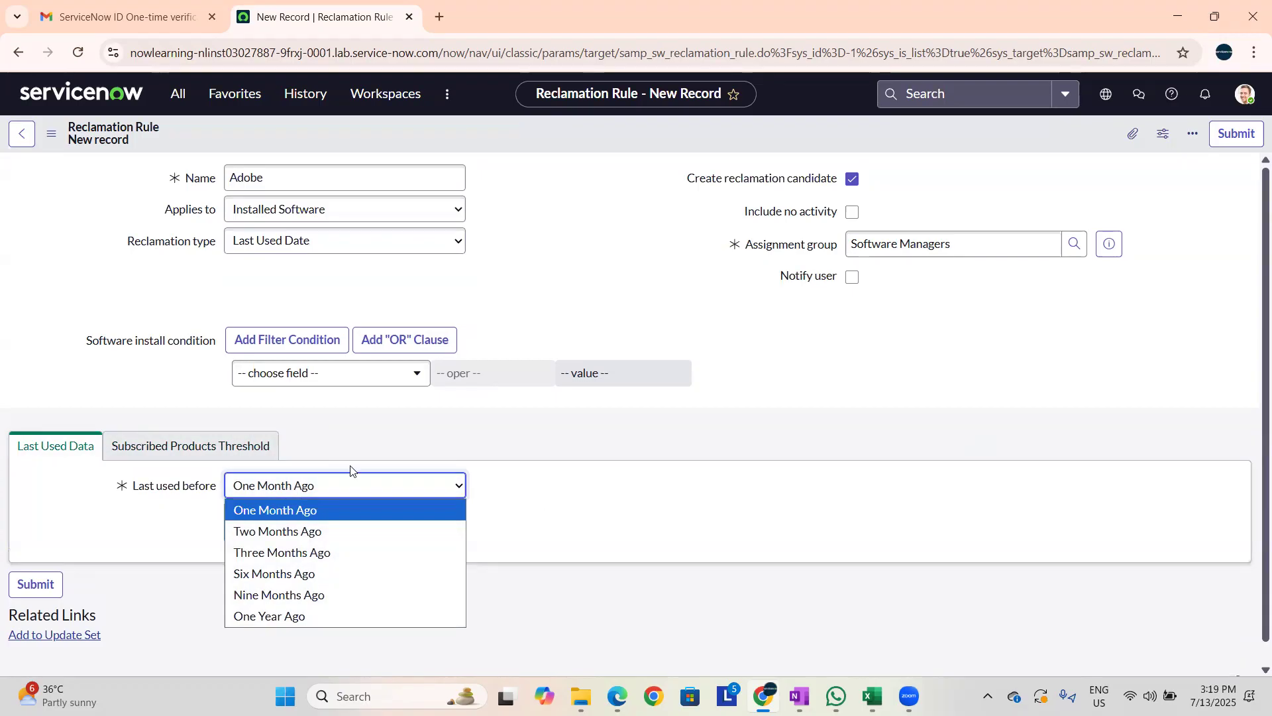
left_click(310, 511)
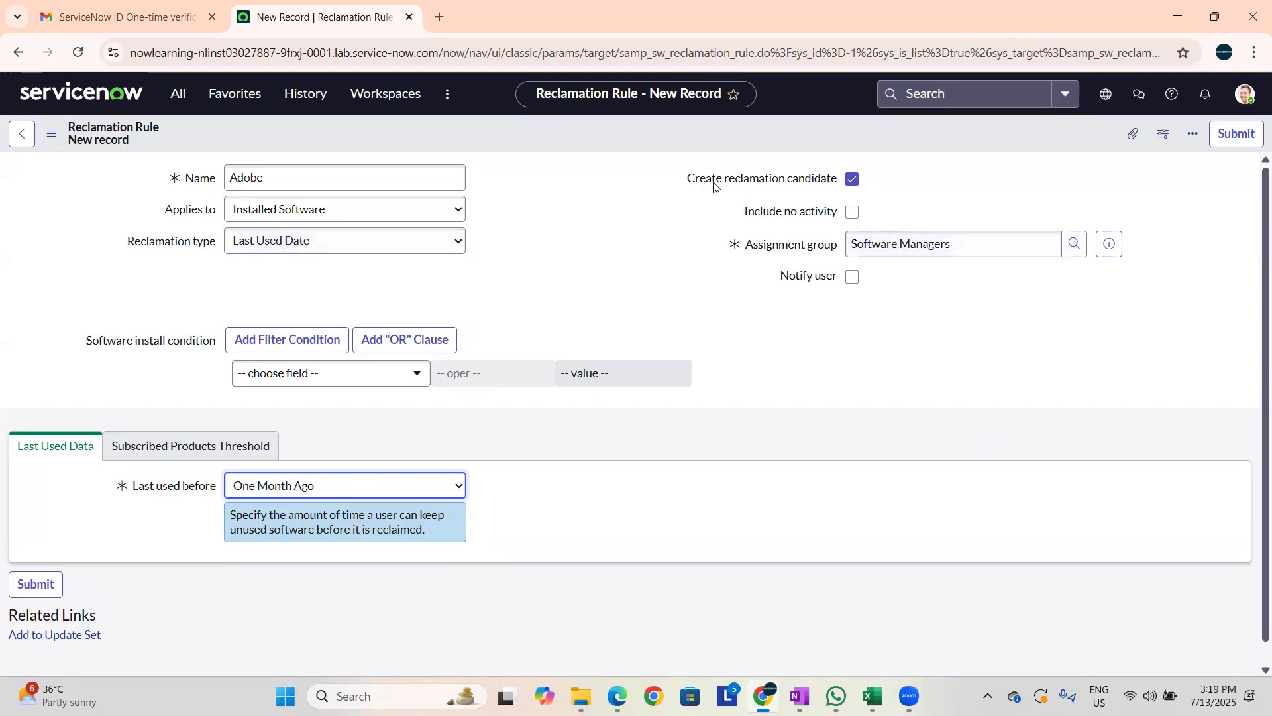
Read the explanation of the create reclamation candidate option and enable Include no activity for the rule.
mouse_move(697, 185)
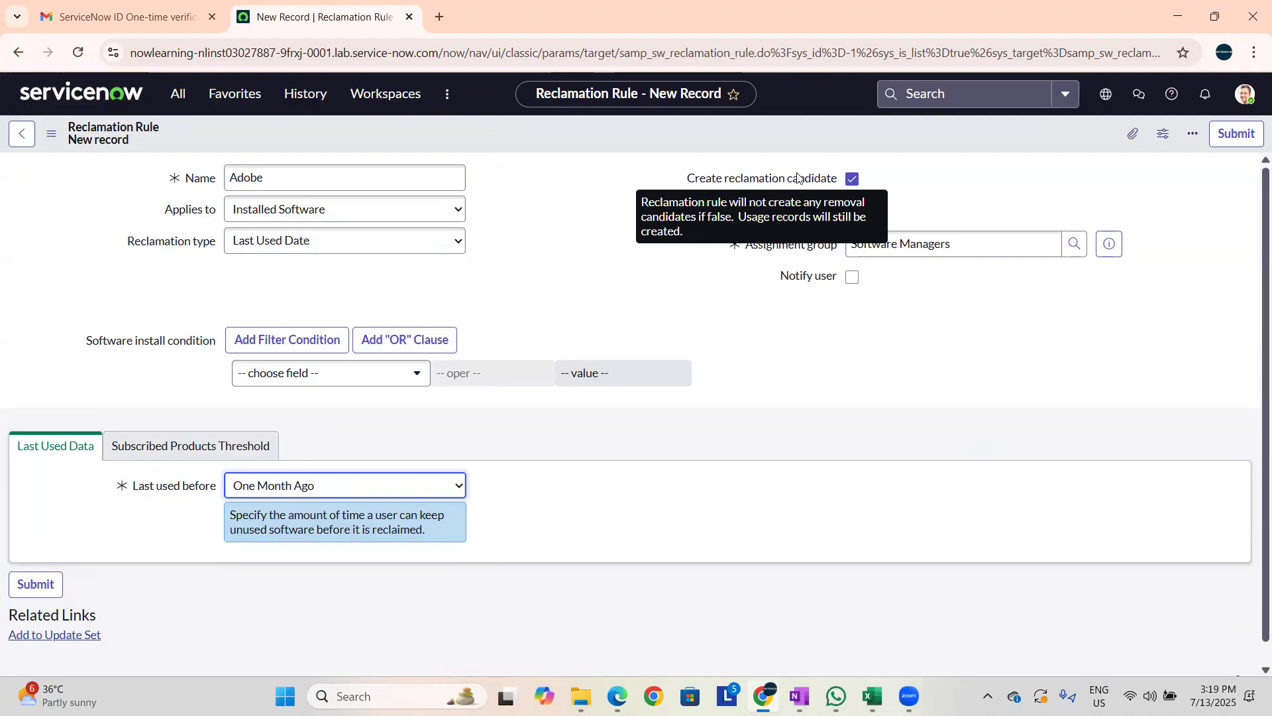
left_click(936, 171)
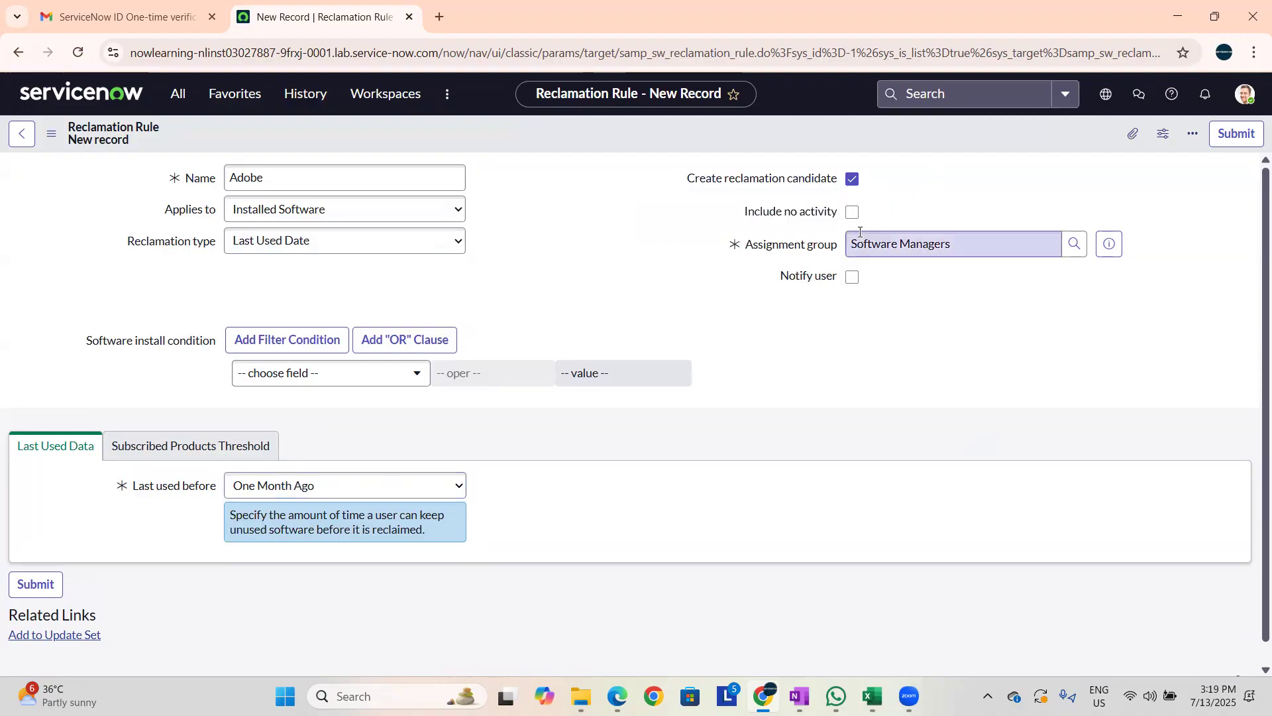
left_click(853, 213)
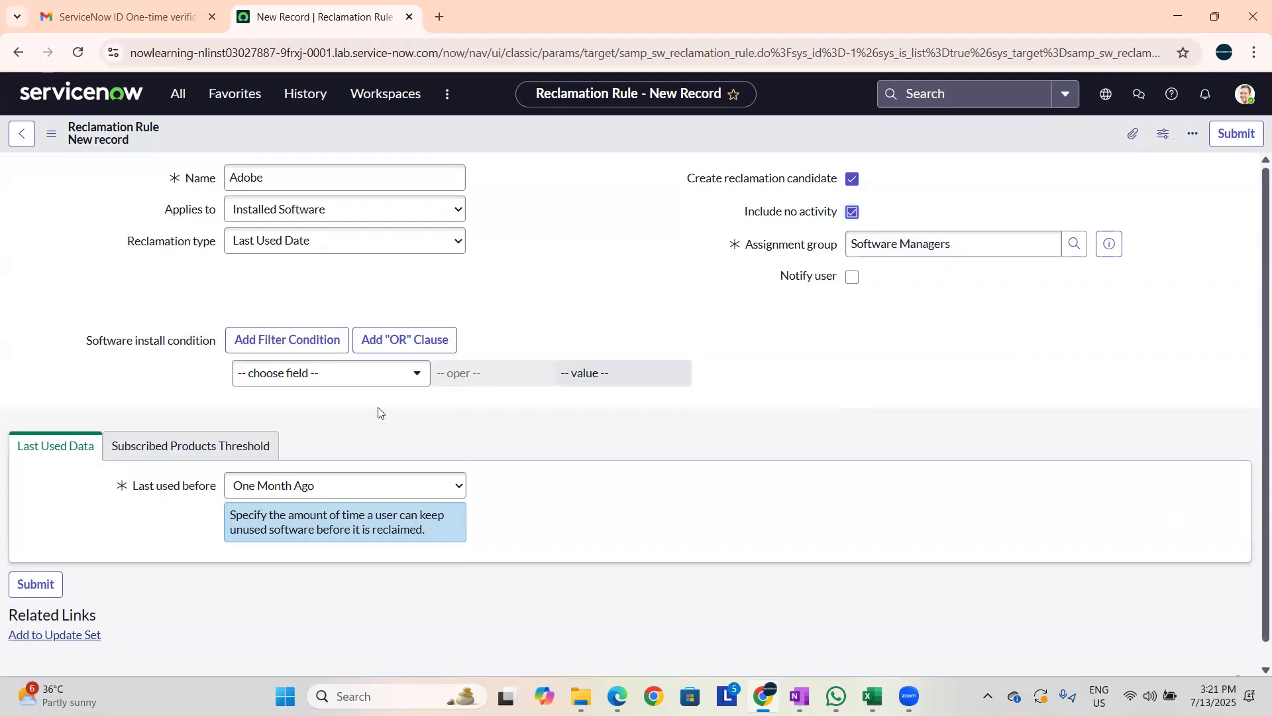
Review the software install condition fields, the last used before periods and the subscribed products threshold of the rule.
left_click(361, 376)
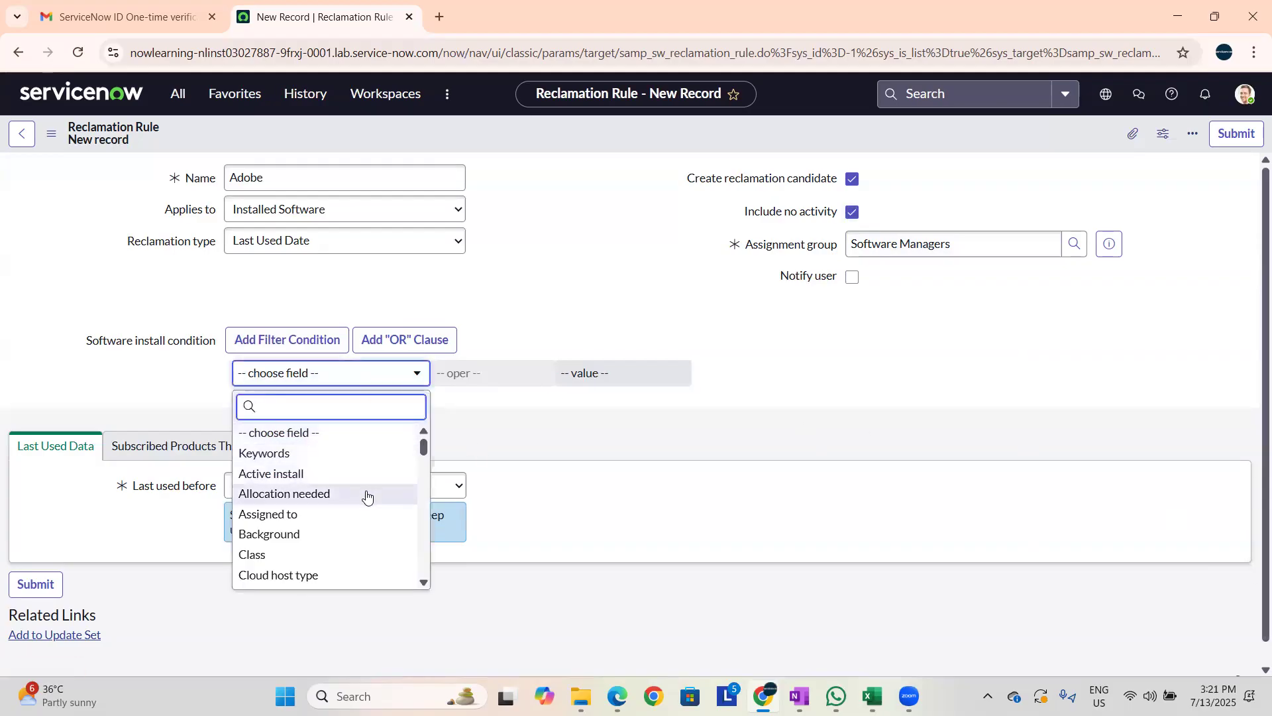
scroll(358, 464, "down", 1)
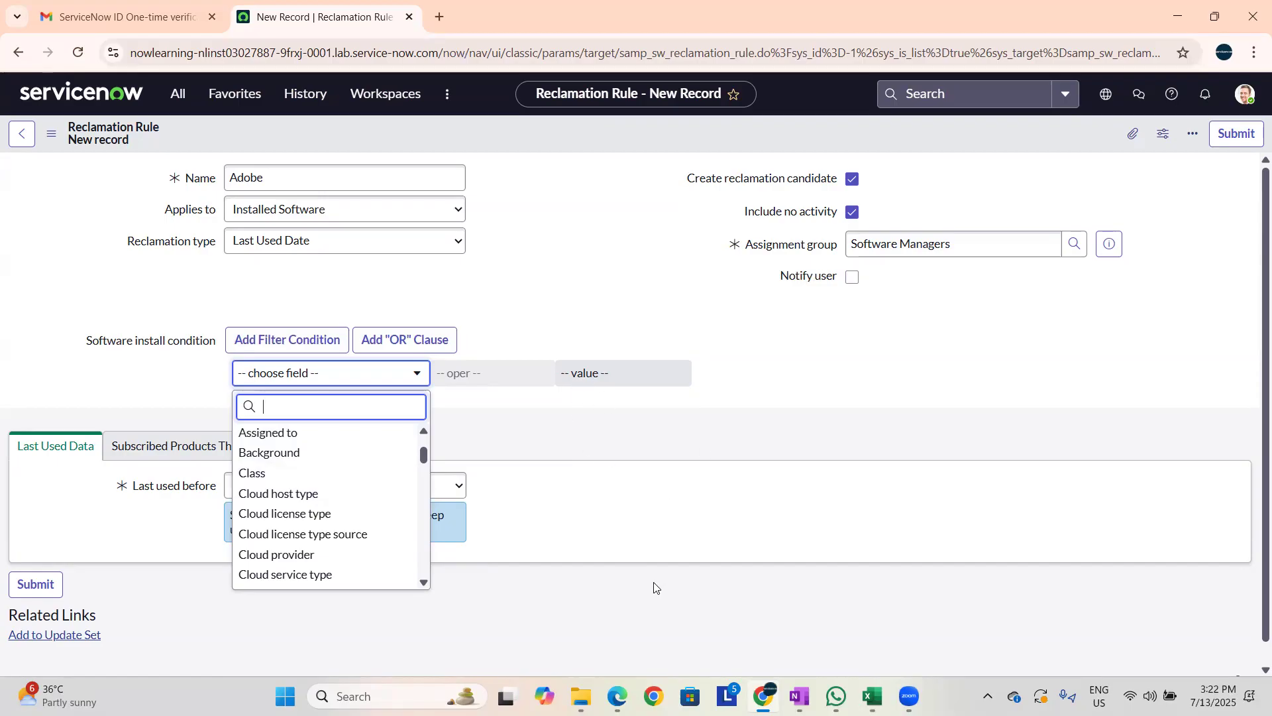
left_click(615, 355)
left_click(267, 488)
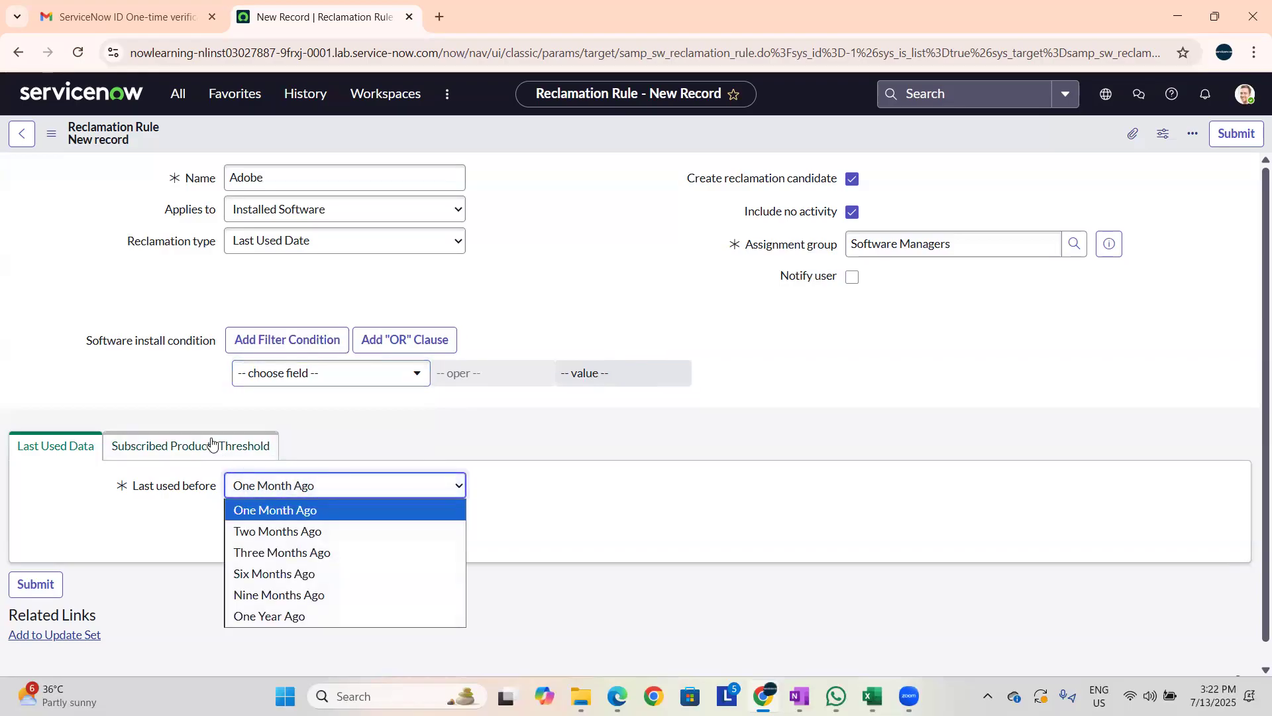
left_click(213, 446)
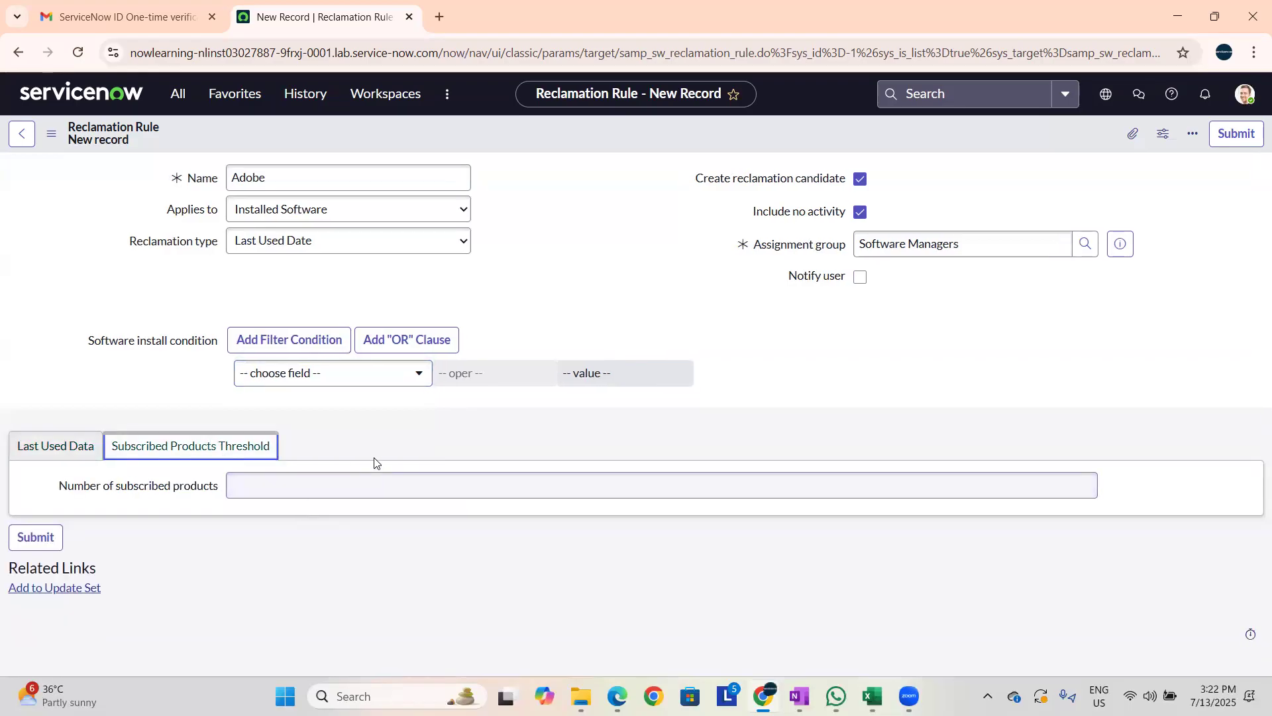
left_click(382, 487)
left_click(381, 487)
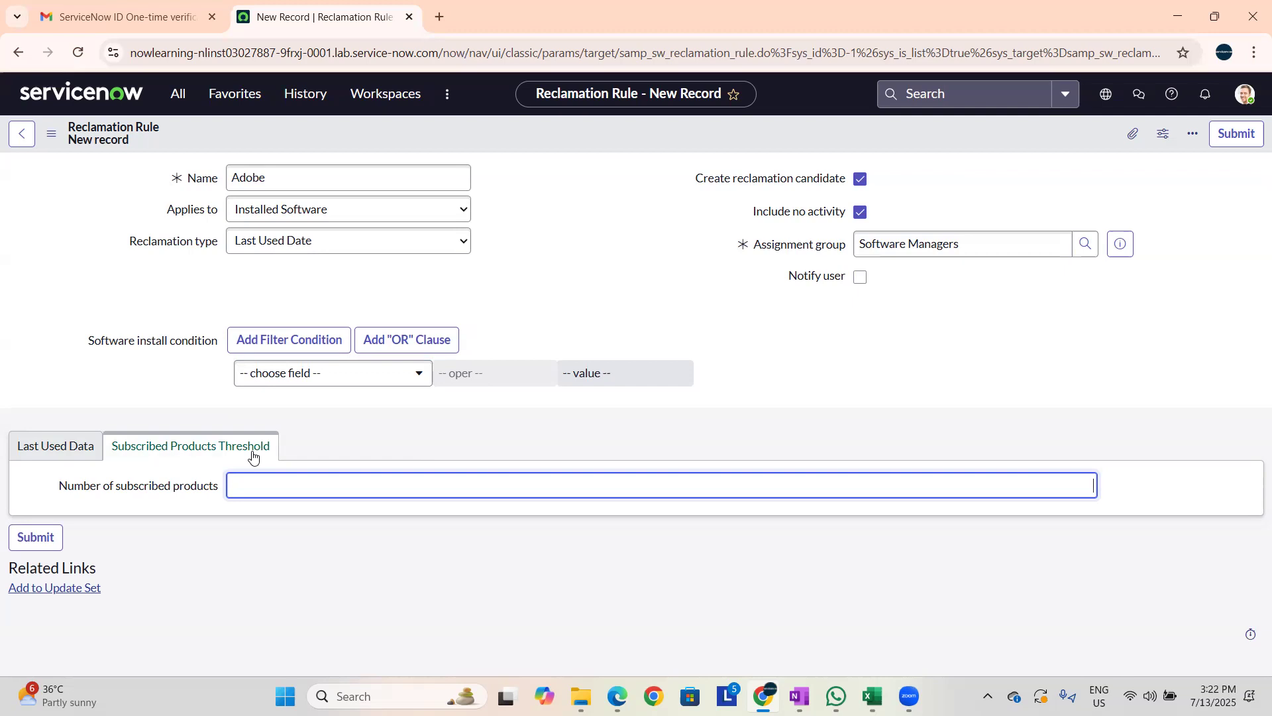
Try to look up "removal" in the application navigator, clear the search and return to the rule's Last Used Data.
left_click(181, 102)
key("ctrl+a")
type("removal")
key("BackSpace")
key("BackSpace")
key("BackSpace")
key("BackSpace")
key("BackSpace")
key("BackSpace")
key("BackSpace")
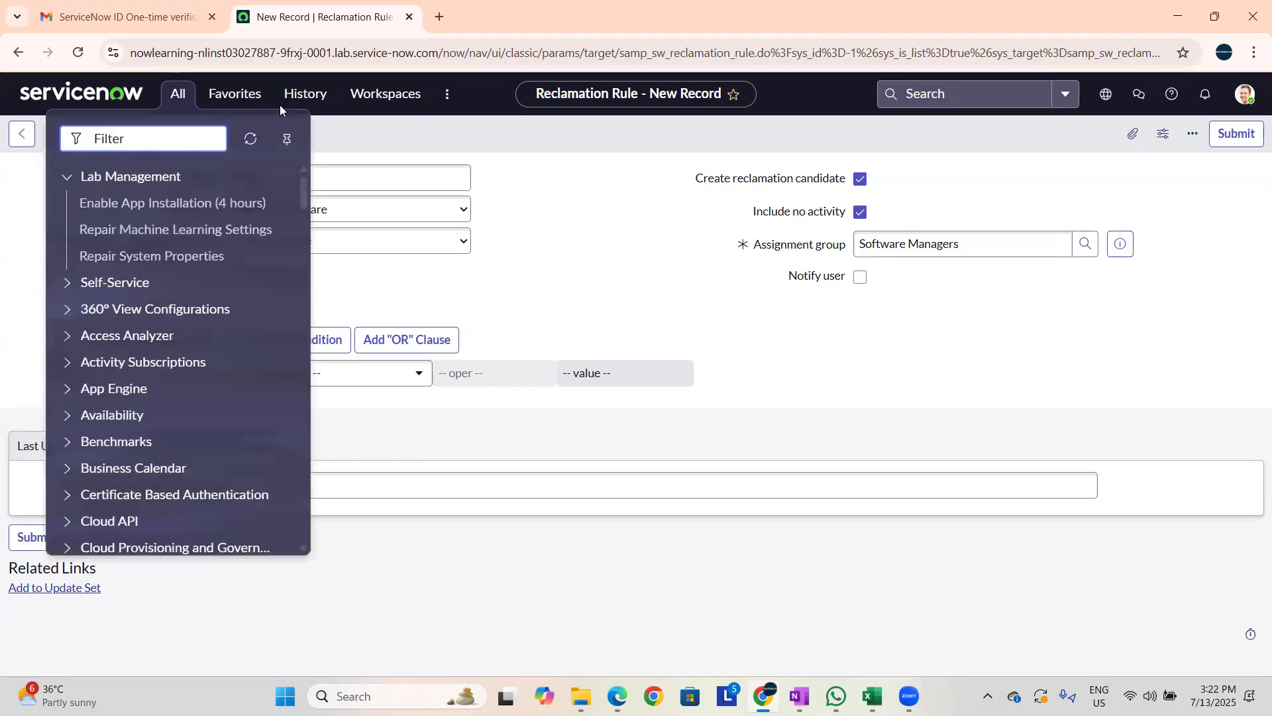
left_click(716, 312)
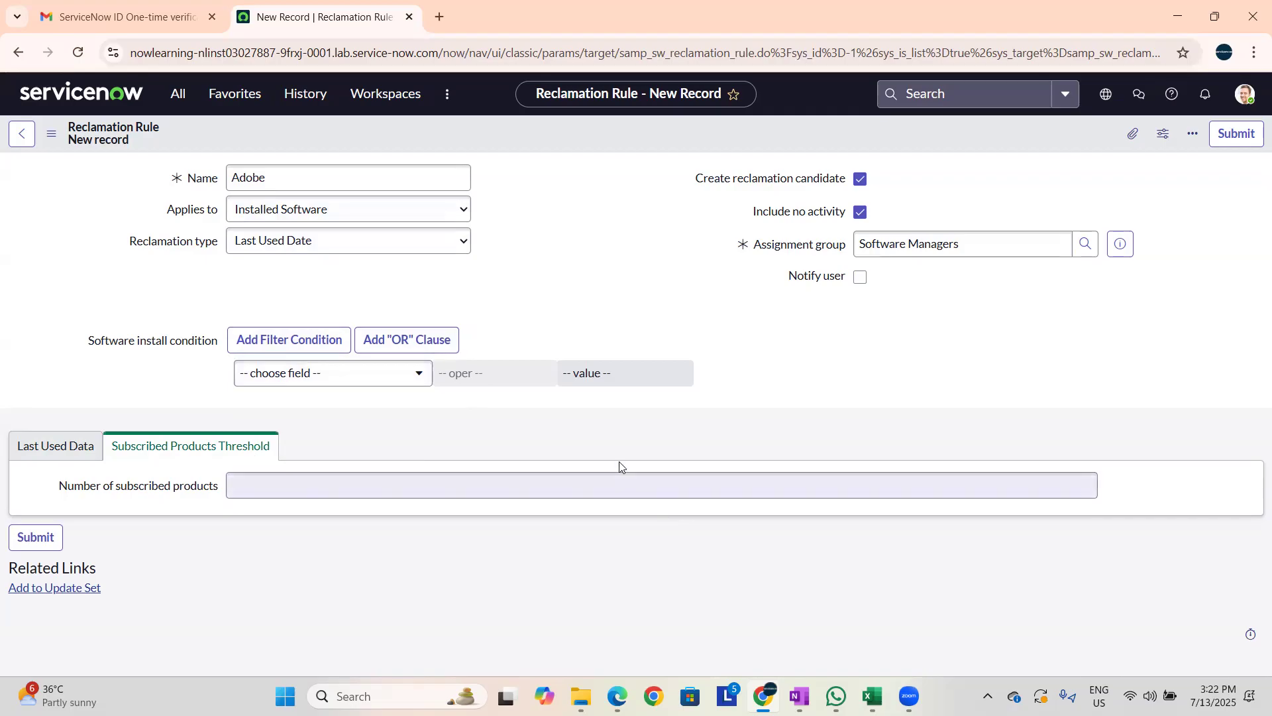
left_click(67, 447)
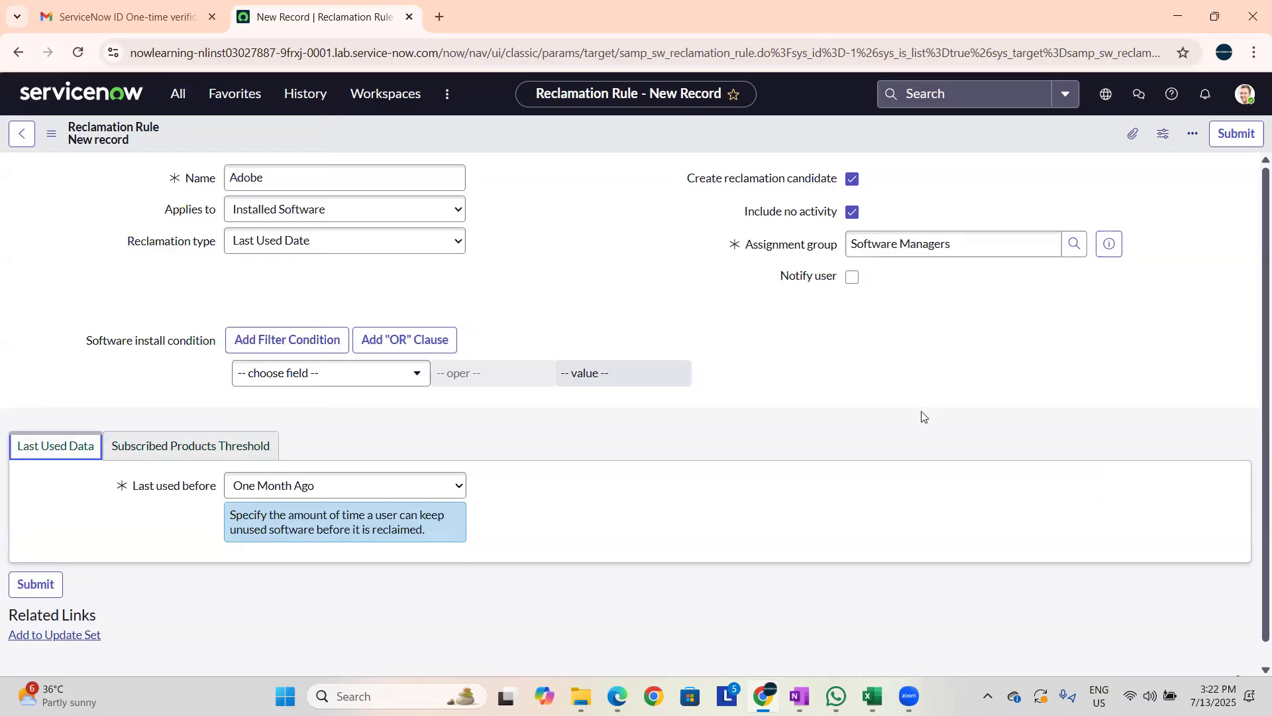
key("alt+Tab")
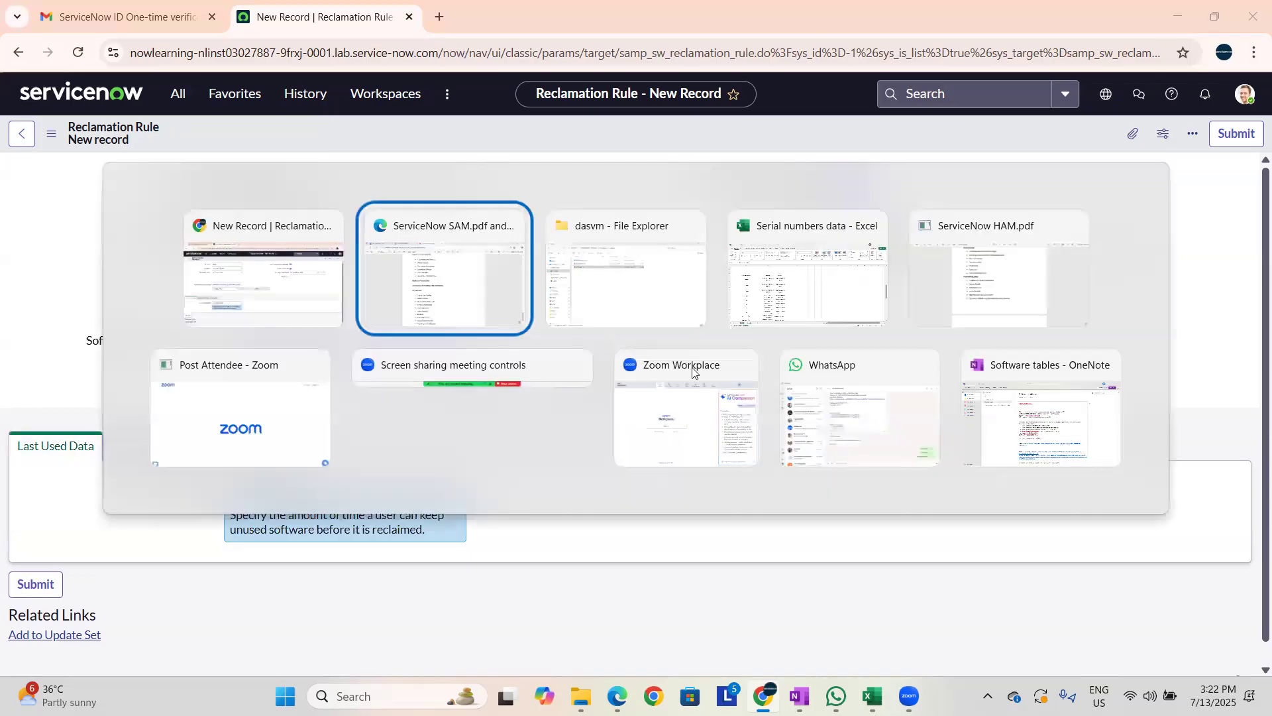
key("Escape")
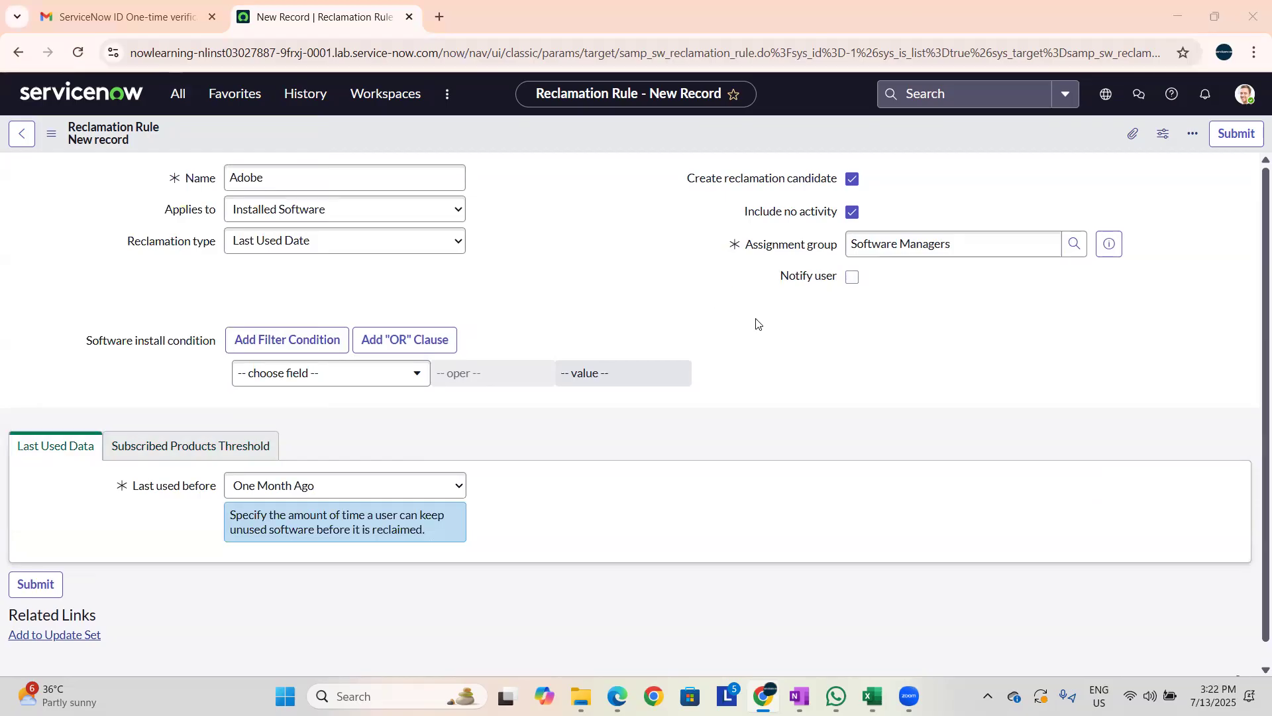
key("alt+Tab")
key("Escape")
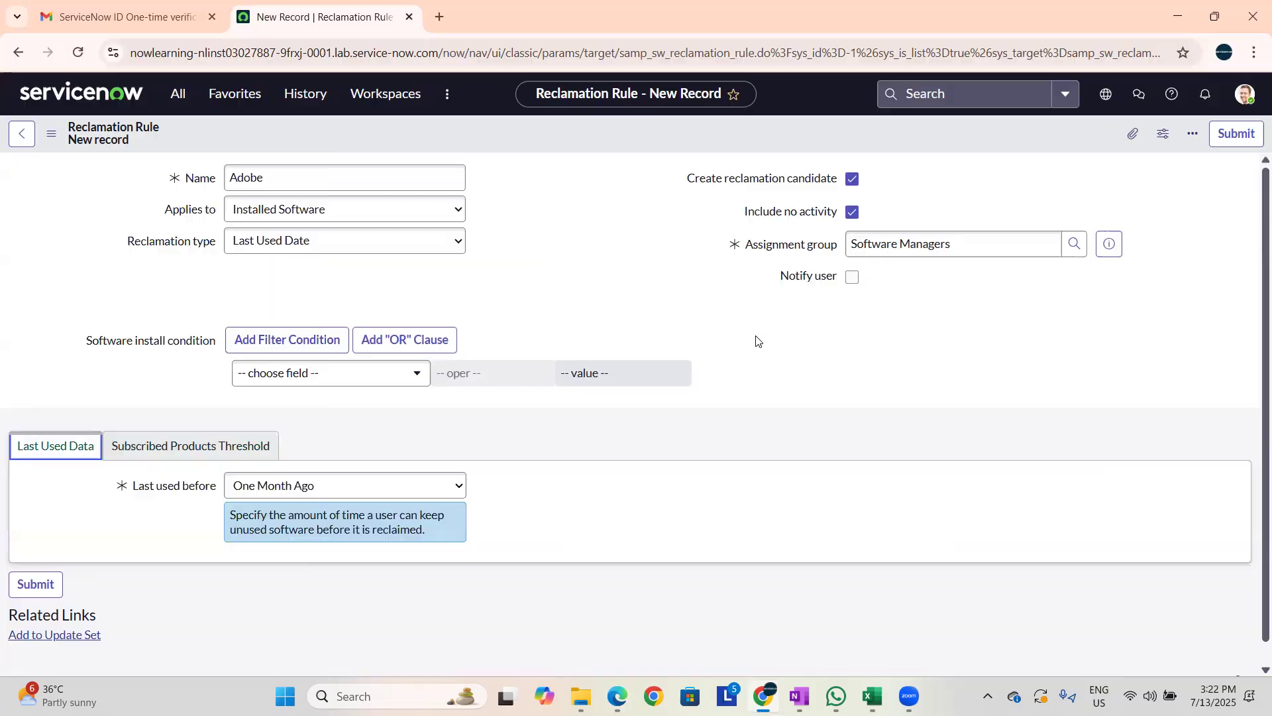
key("alt+Tab")
key("alt+Tab")
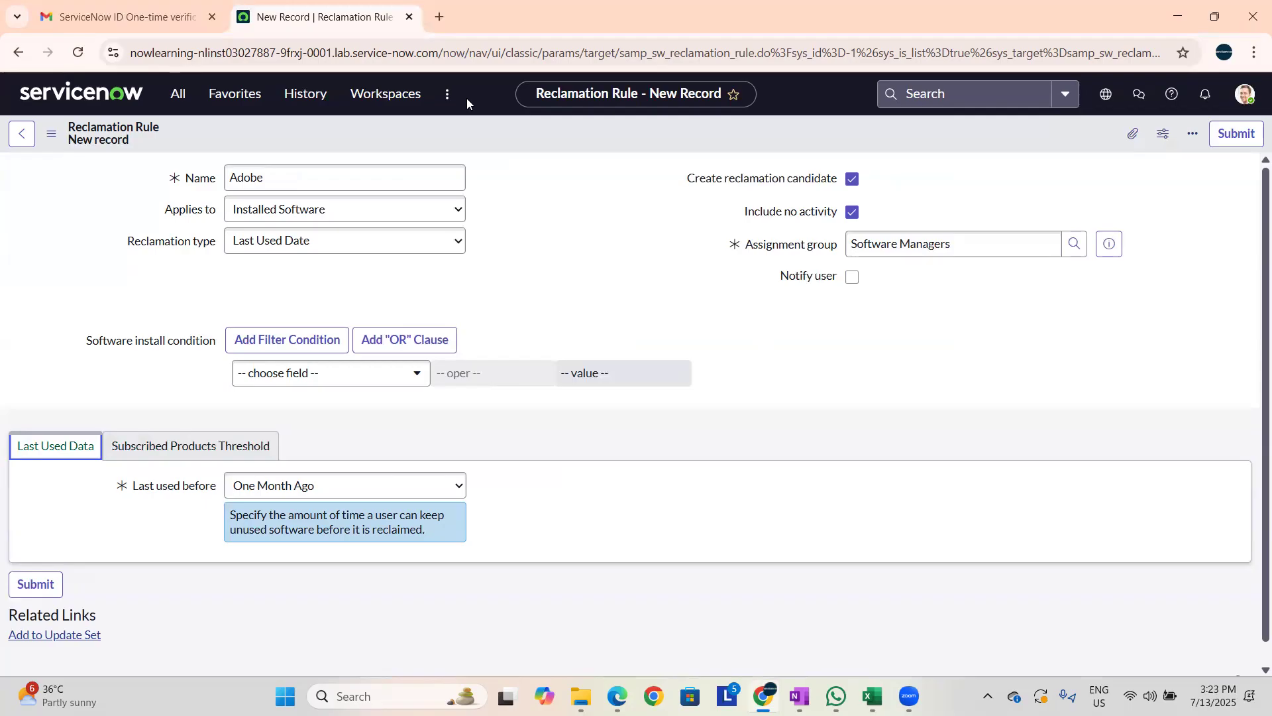
Switch to the Software tables page in OneNote and copy the table name samp_sw_reclamation_candidate.
key("alt+Tab")
key("alt+Tab")
key("alt+Tab")
key("alt+Tab")
key("alt+Tab")
key("alt+Tab")
key("alt+Tab")
key("alt+Tab")
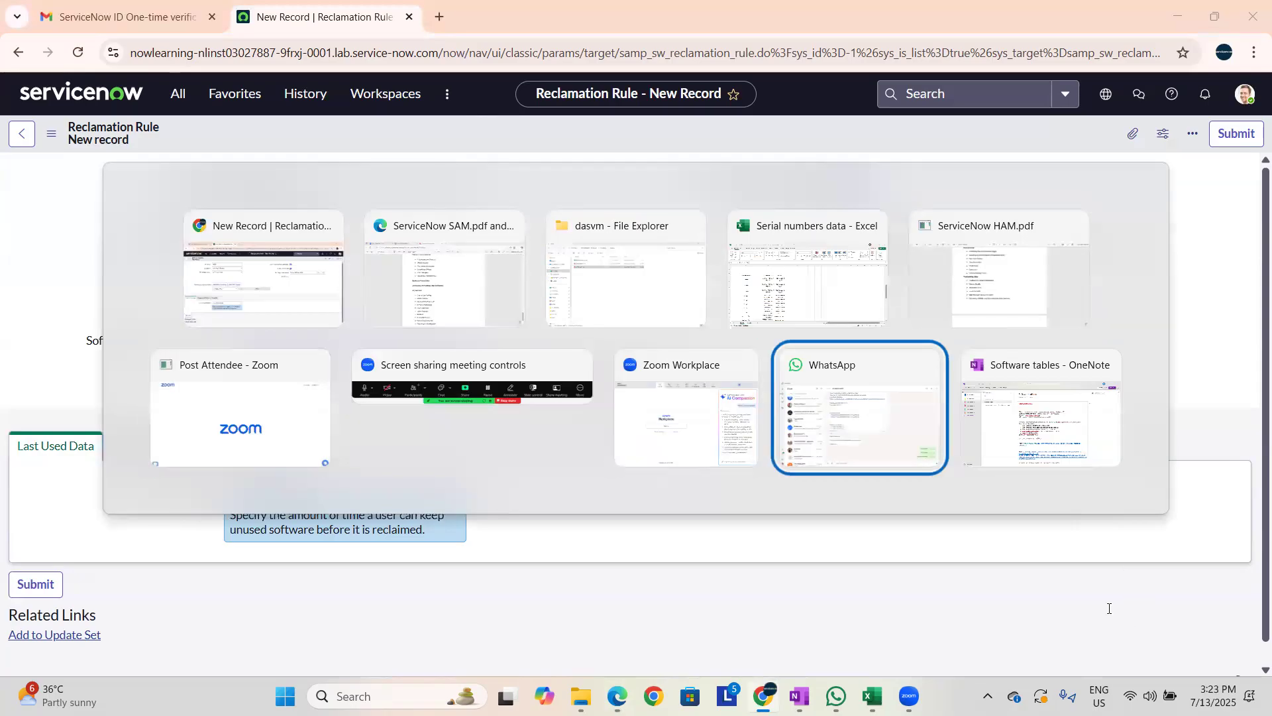
key("alt+Tab")
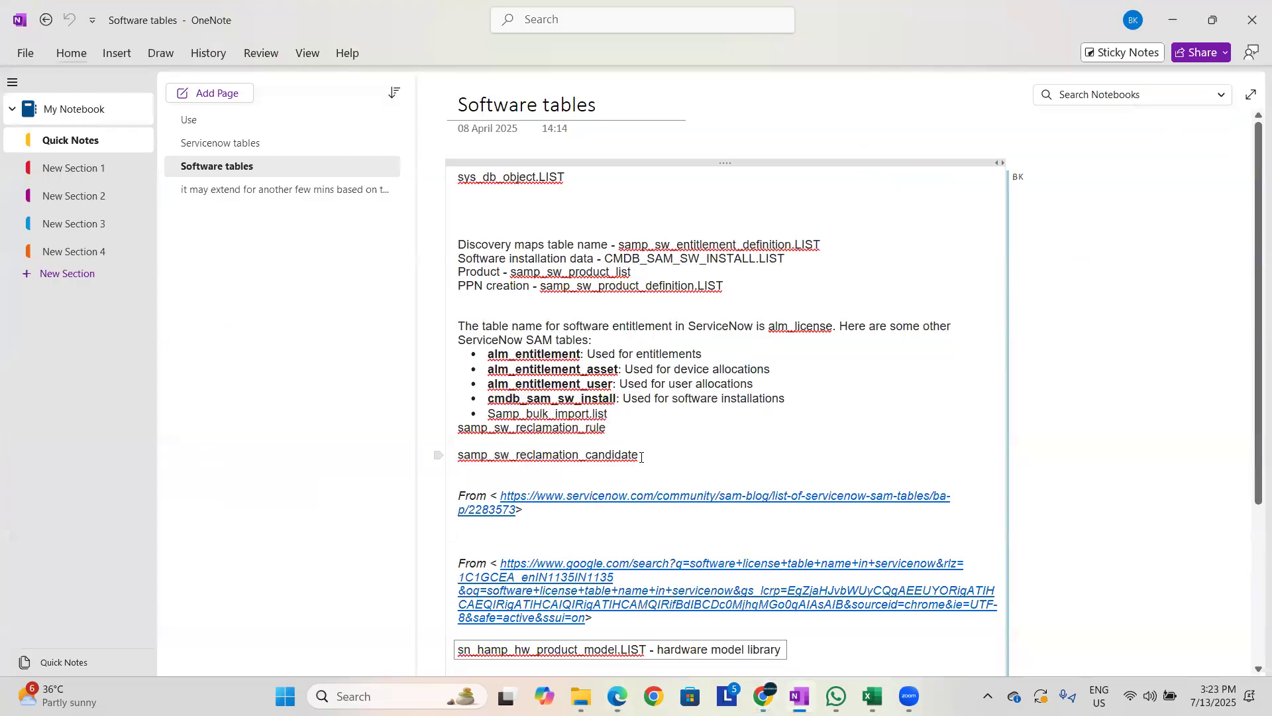
double_click(460, 457)
key("ctrl+c")
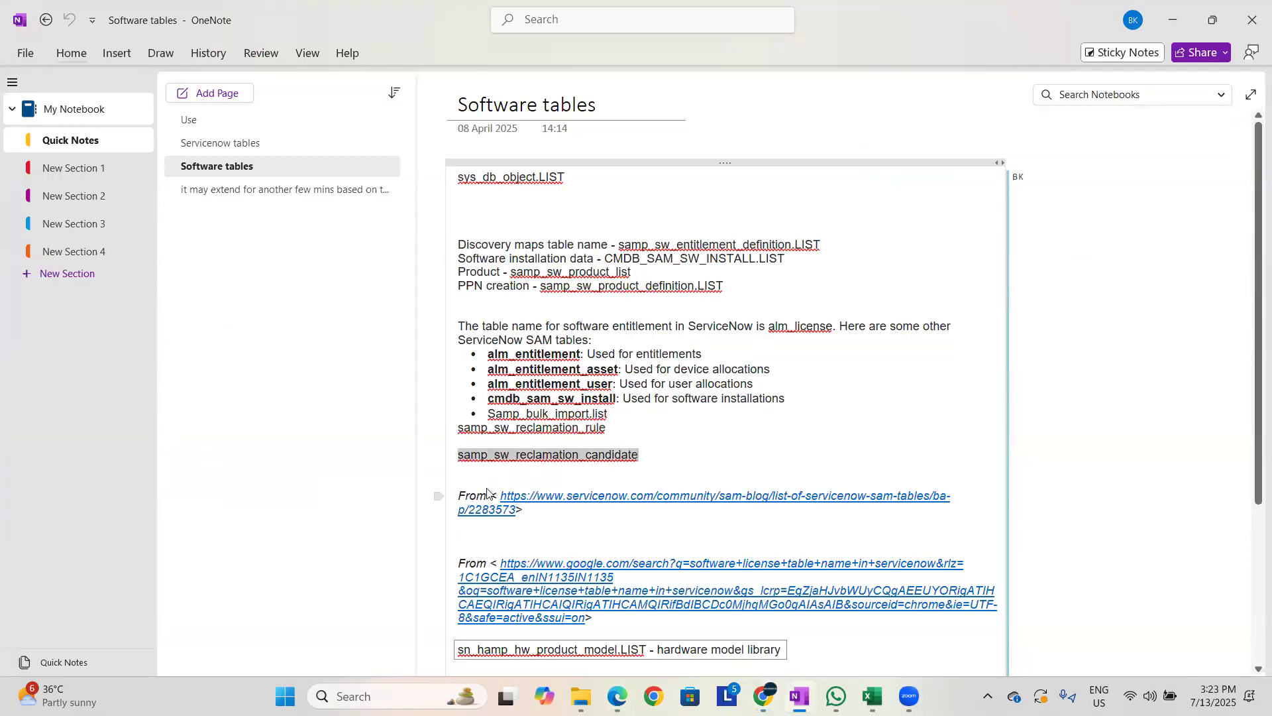
Return to ServiceNow in Chrome and open the removal candidates table list with samp_sw_reclamation_candidate.LIST in the application navigator.
key("alt+Tab")
key("alt+Tab")
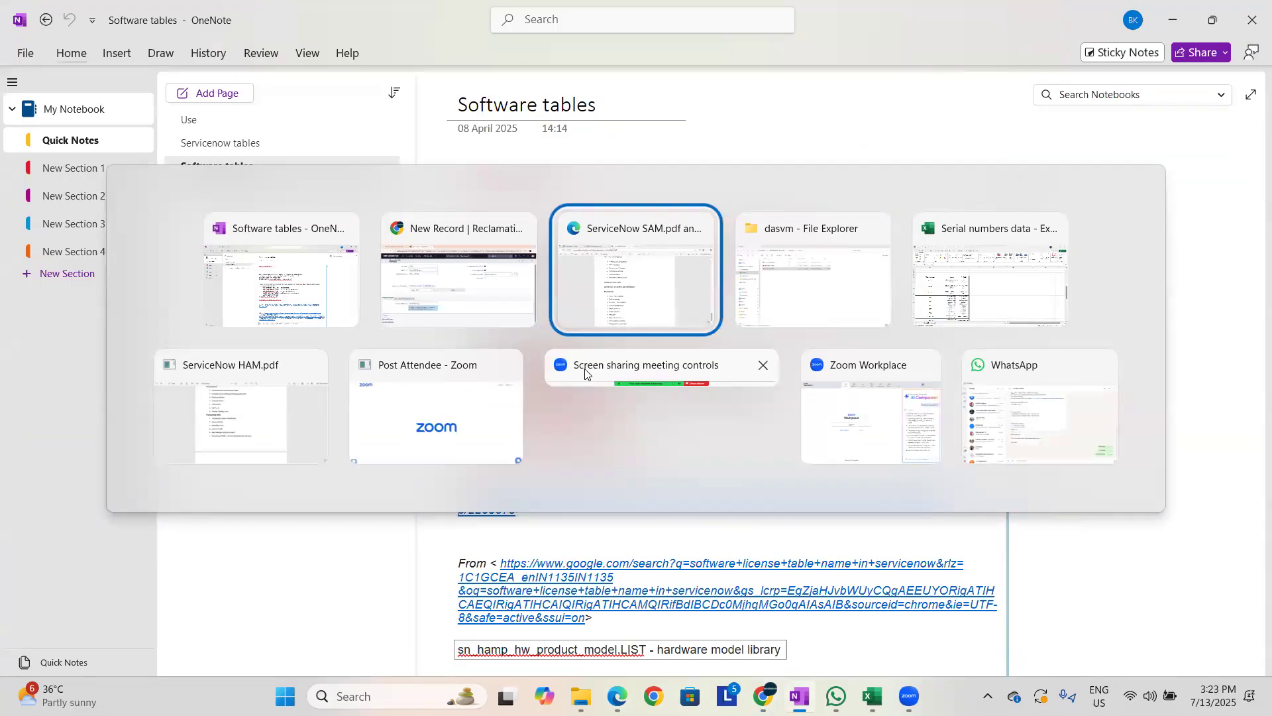
key("alt+Tab")
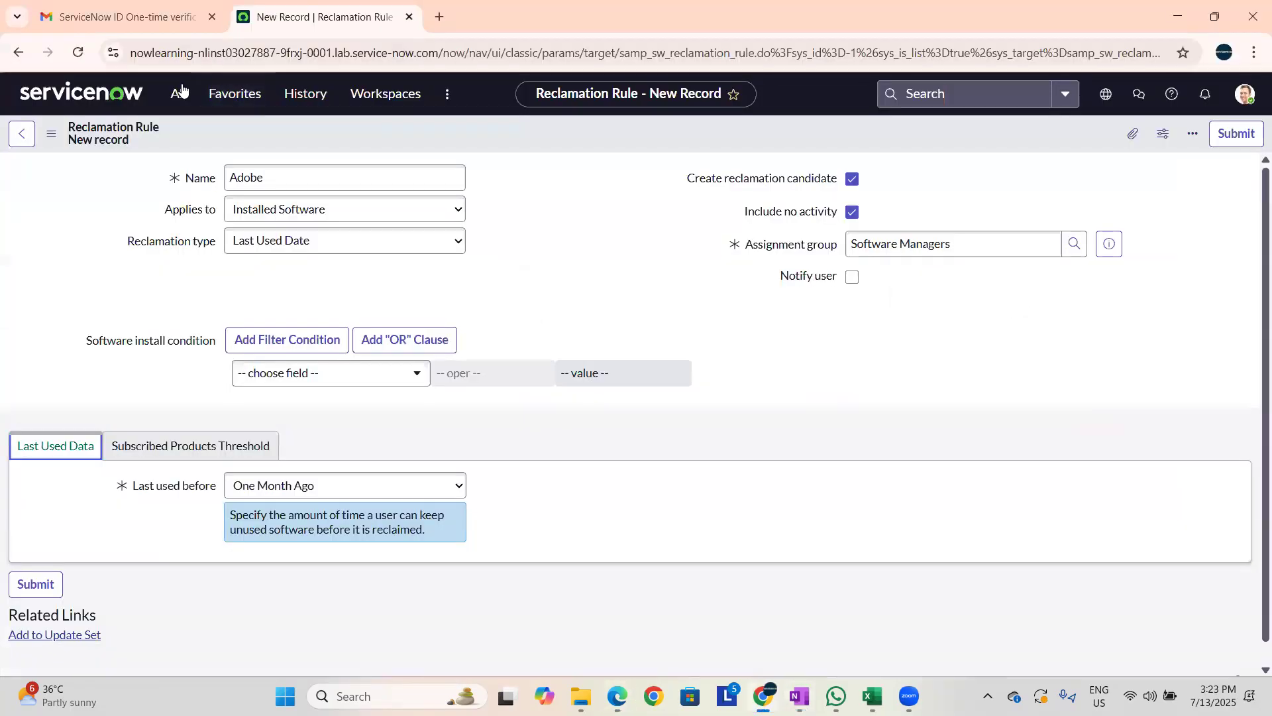
left_click(177, 94)
key("ctrl+v")
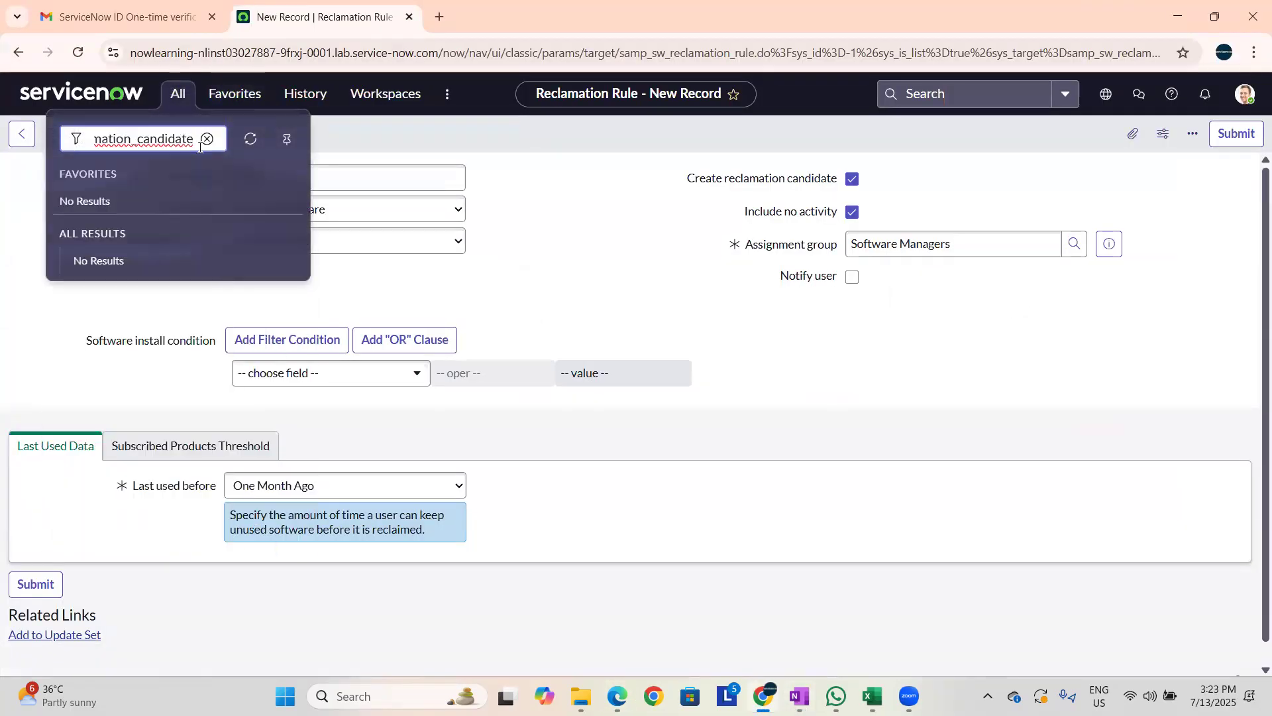
key("Caps_Lock")
type(".LIST")
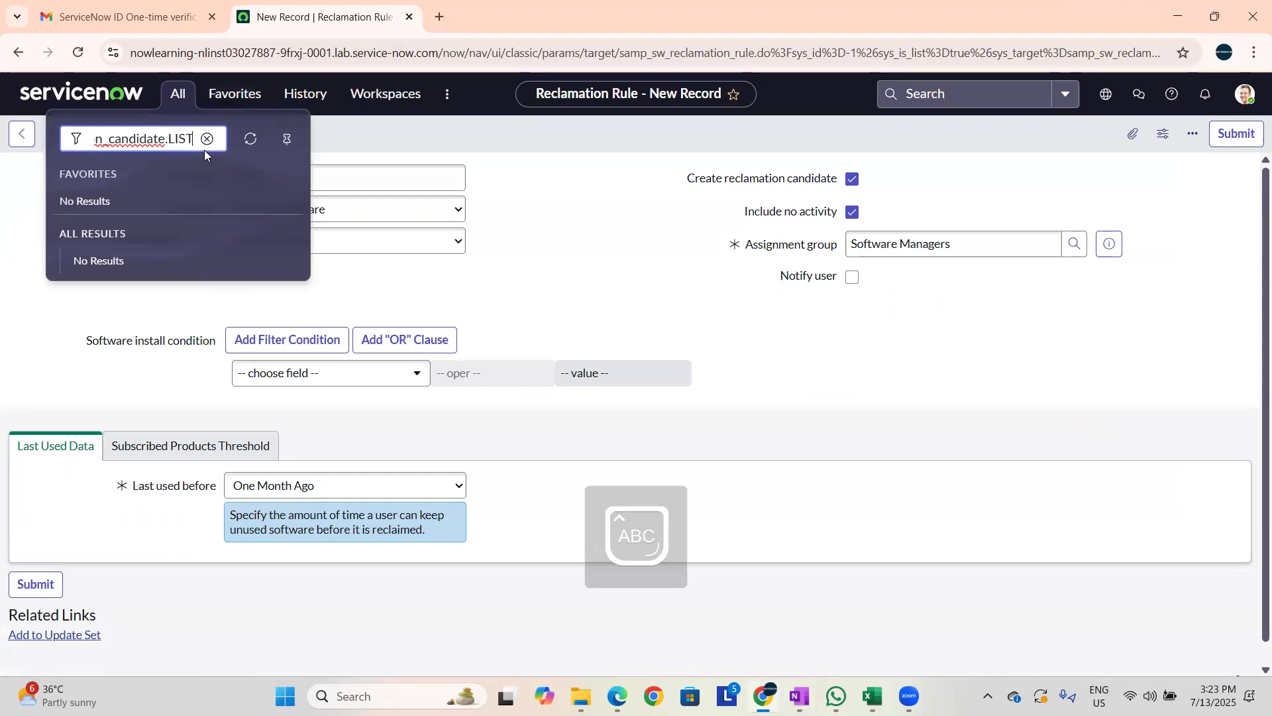
key("Return")
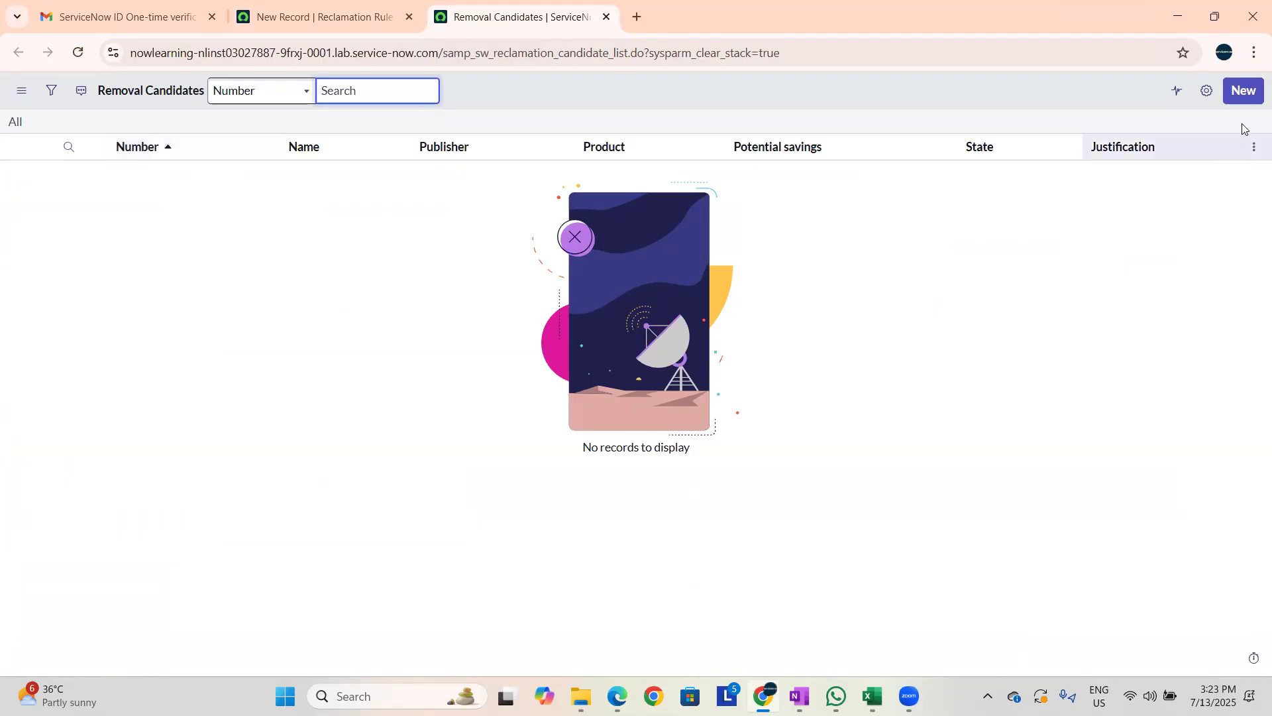
Open a blank removal candidate record to examine its stages and fields, and return to the Adobe reclamation rule.
left_click(1252, 100)
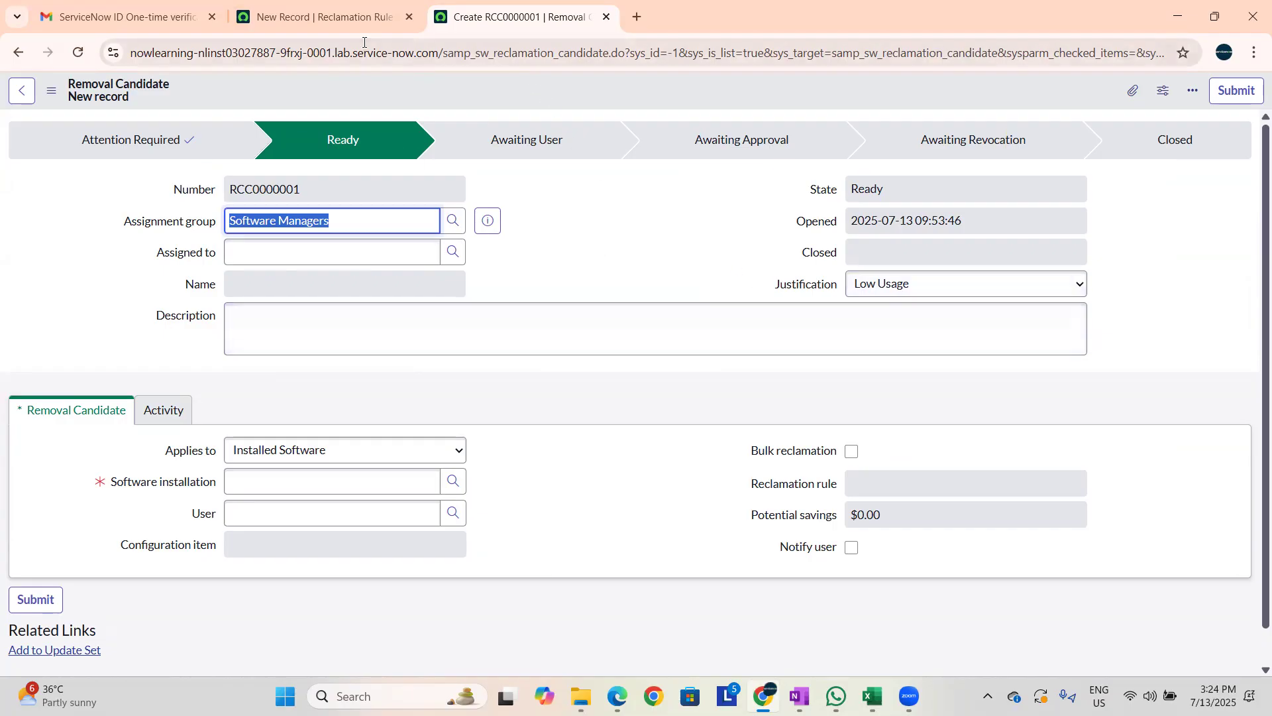
left_click(352, 24)
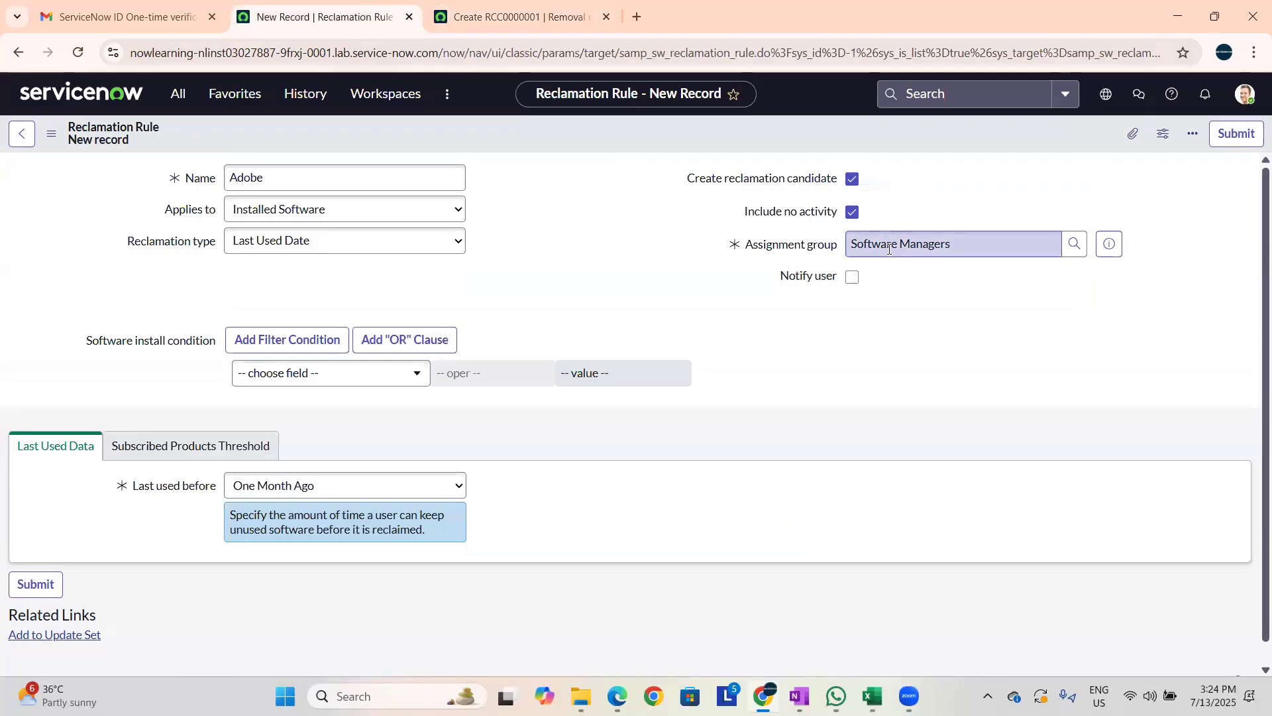